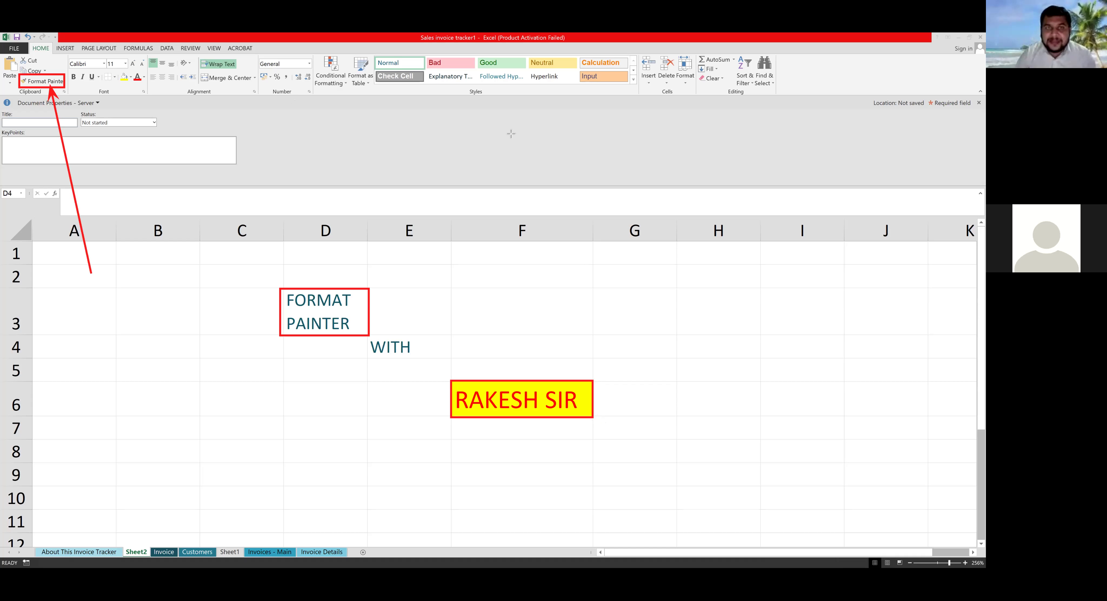
mouse_move(404, 333)
mouse_down()
mouse_move(403, 367)
mouse_move(428, 343)
mouse_move(265, 299)
mouse_move(342, 346)
mouse_up()
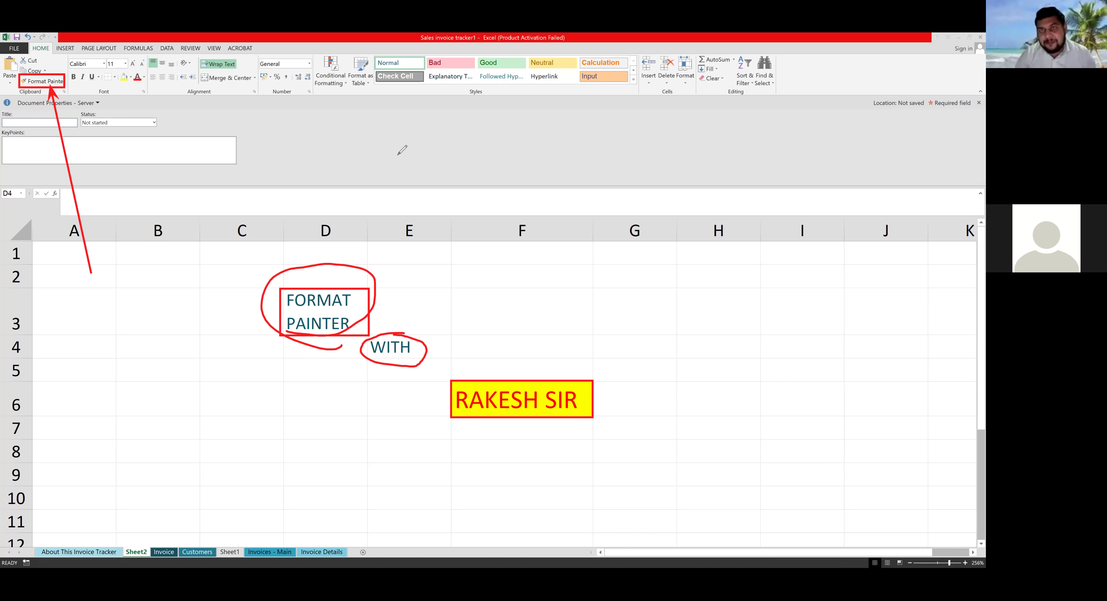
key(Escape)
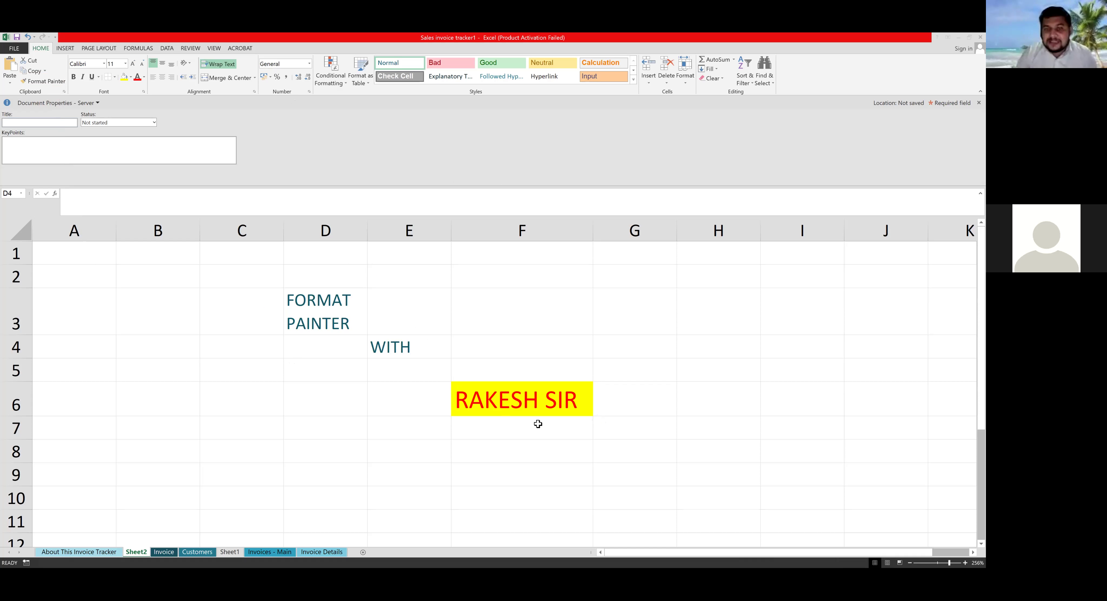
Copy the formatting of the yellow cell F6 to the FORMAT PAINTER cell D3 with Format Painter
click(527, 408)
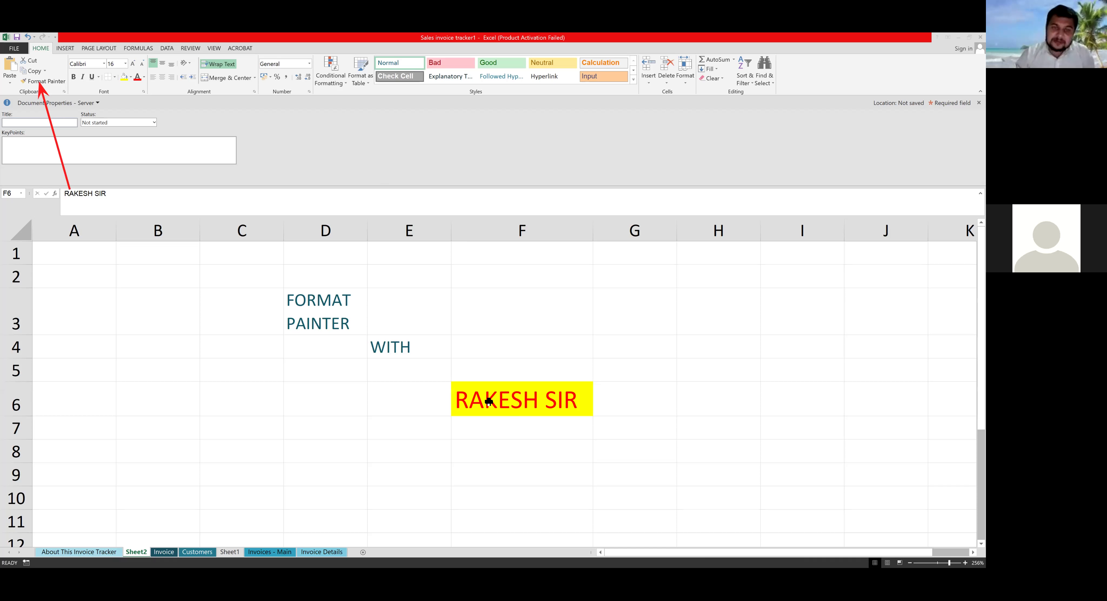
click(531, 395)
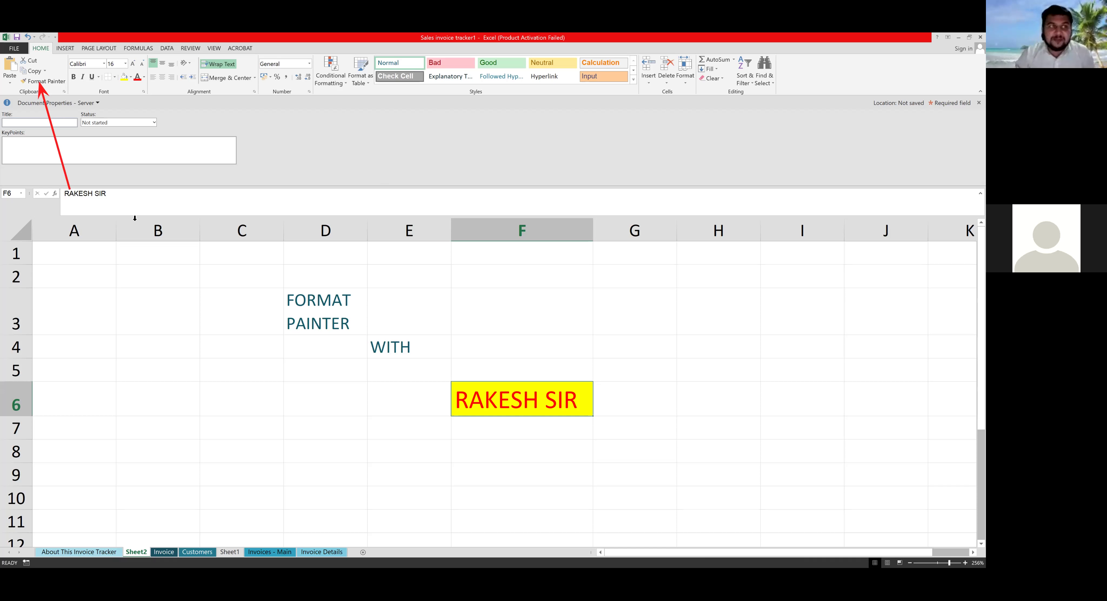
click(52, 82)
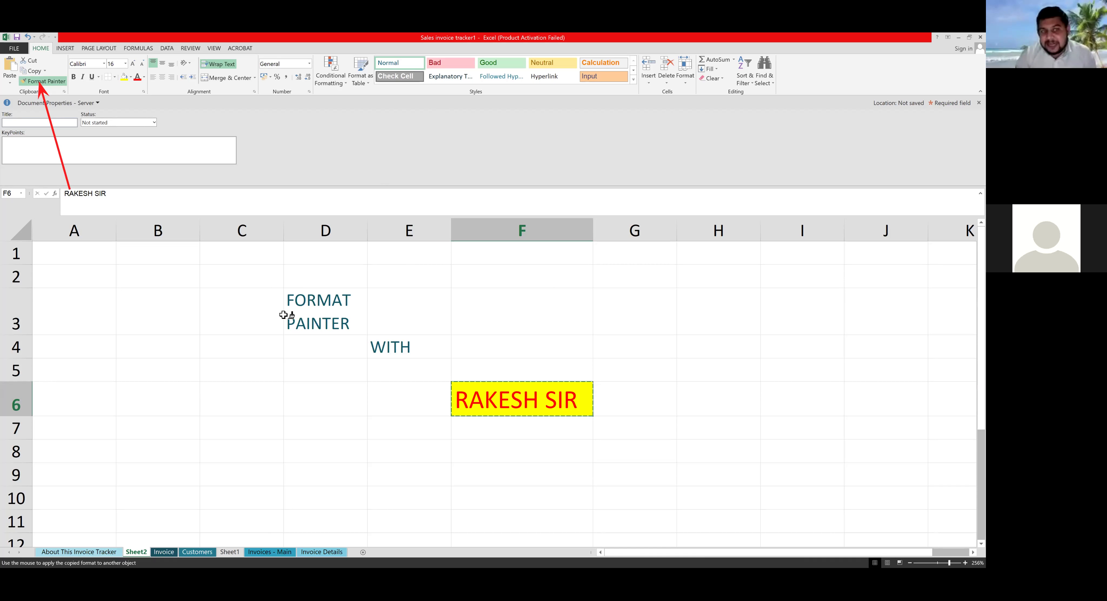
click(303, 300)
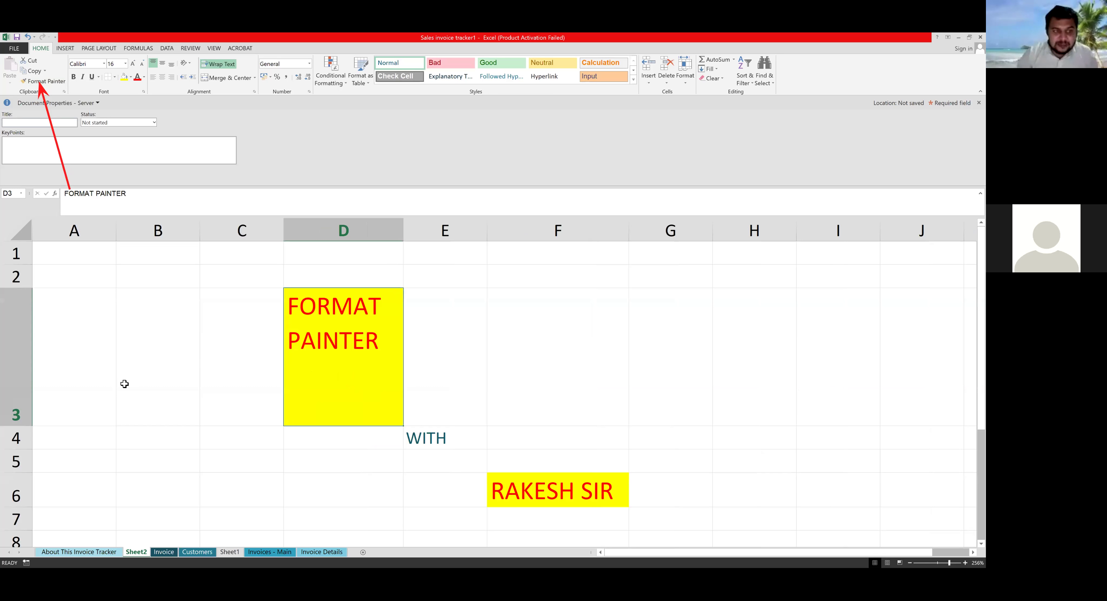
Enter the text HOME TAB in cell A3
click(94, 371)
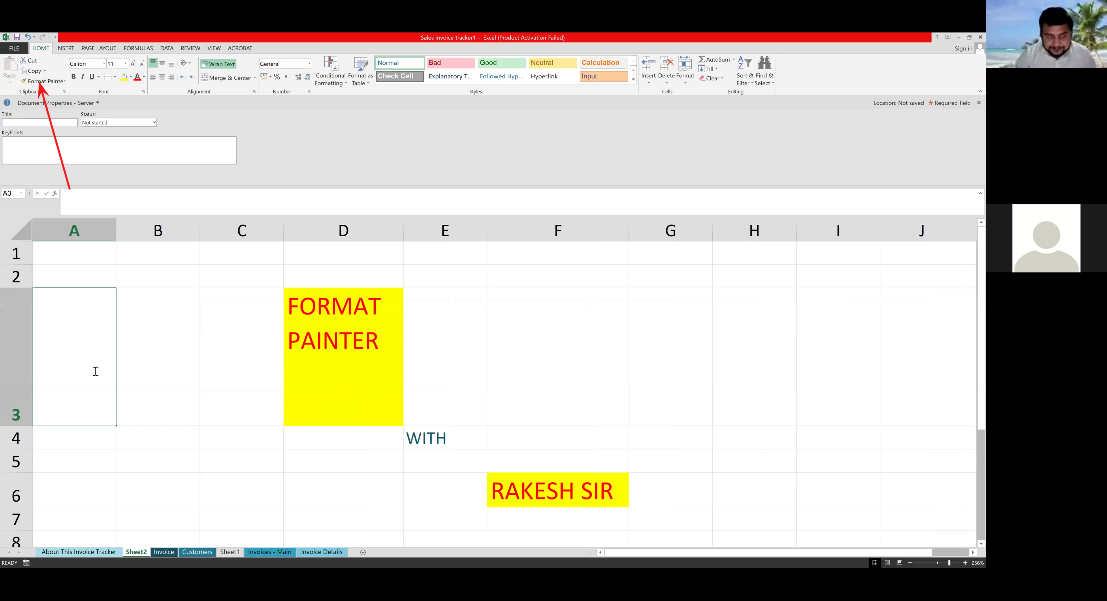
text(R)
key(BackSpace)
text(HOM)
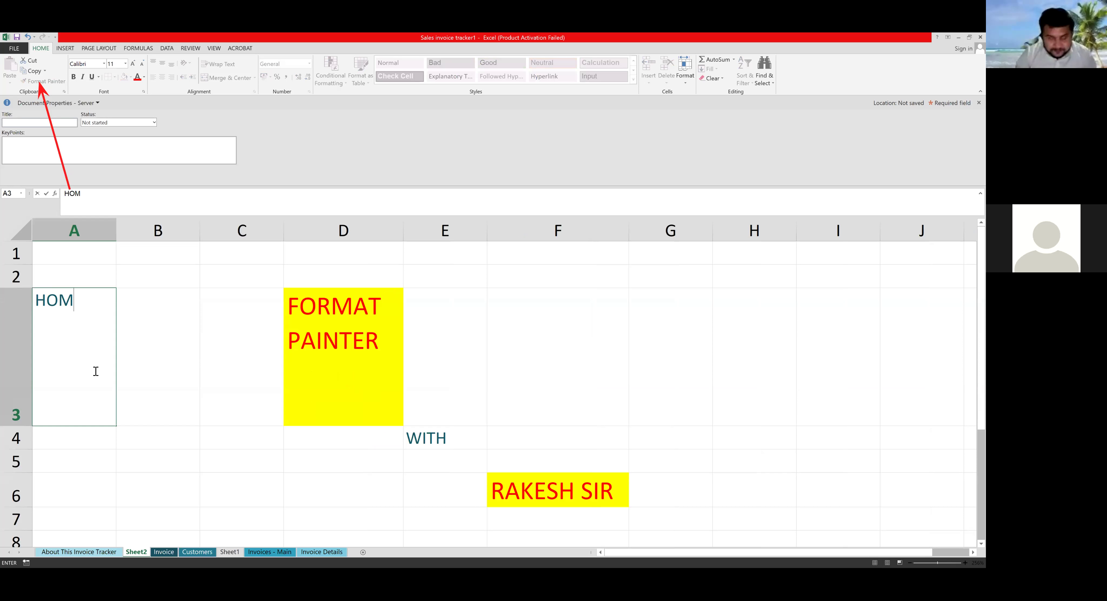
text(E TAB)
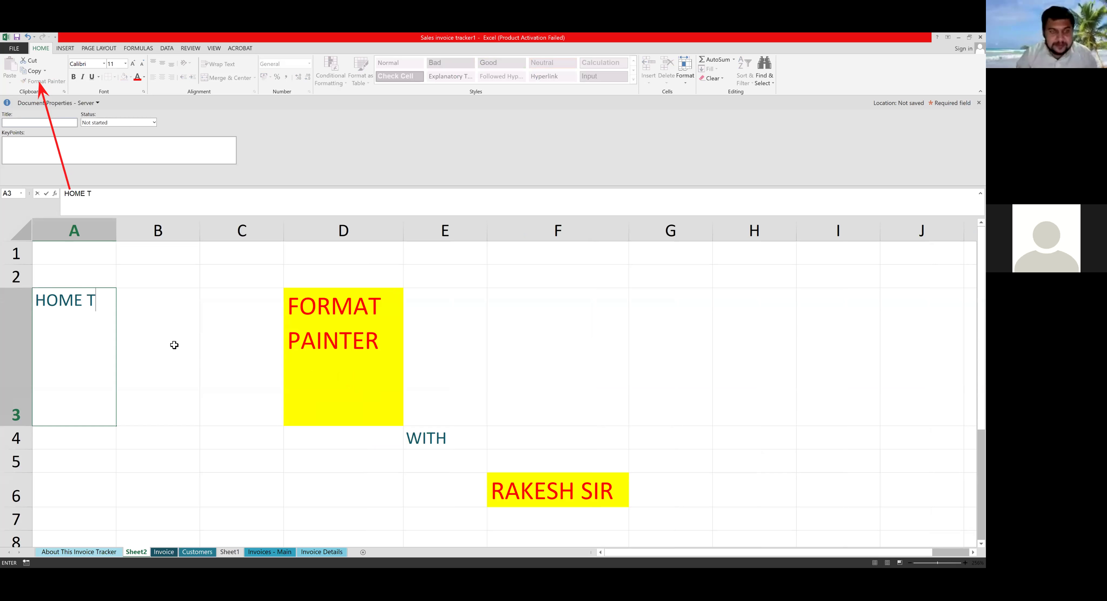
key(Tab)
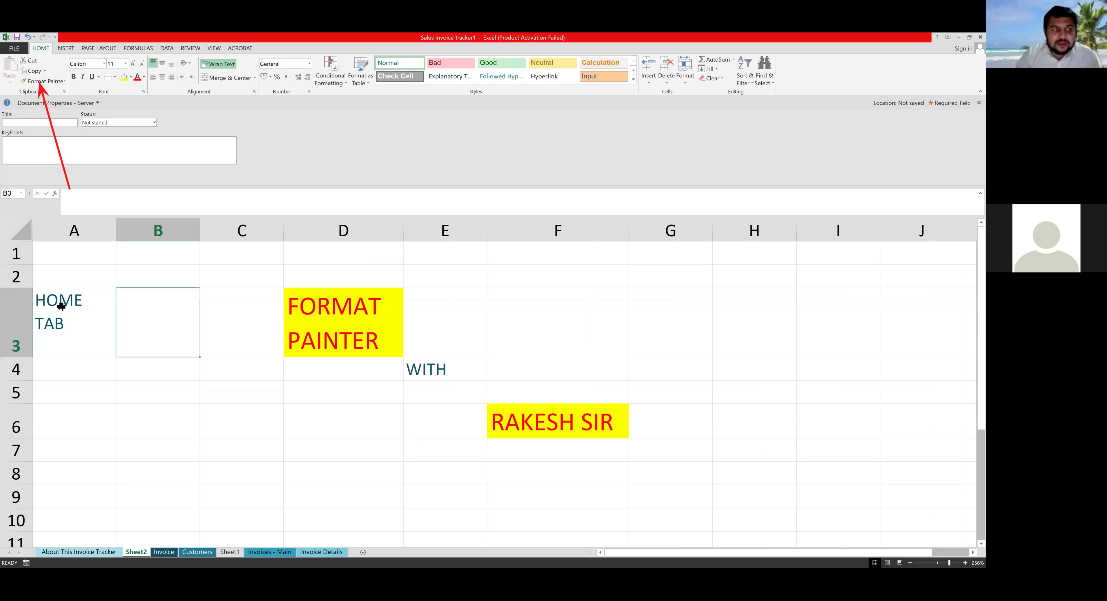
Format the HOME TAB text in cell A3 with a light blue font colour and size 24
click(86, 333)
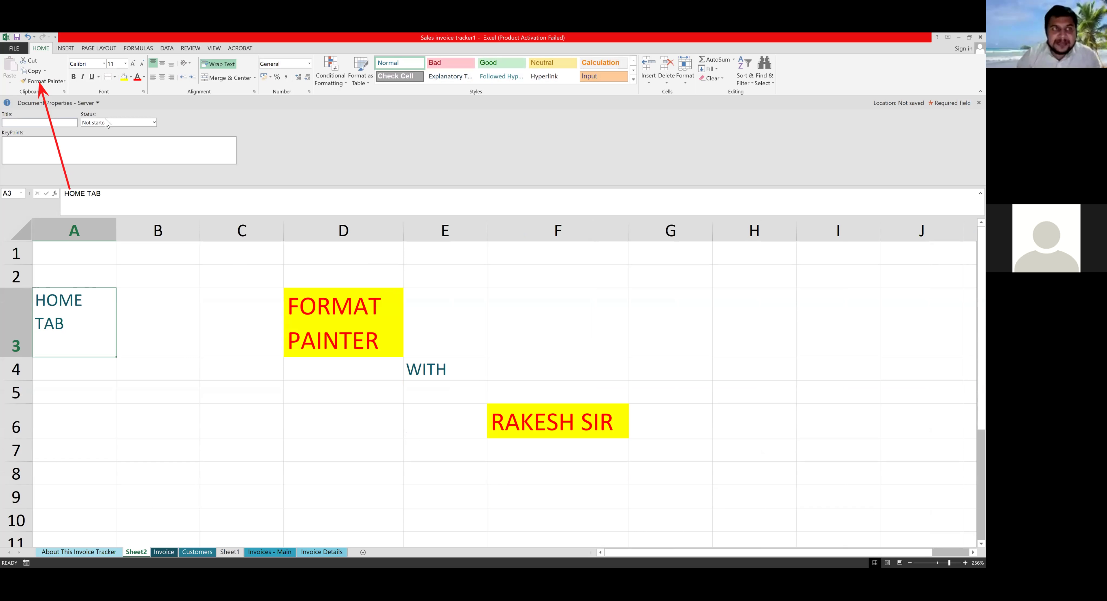
click(145, 77)
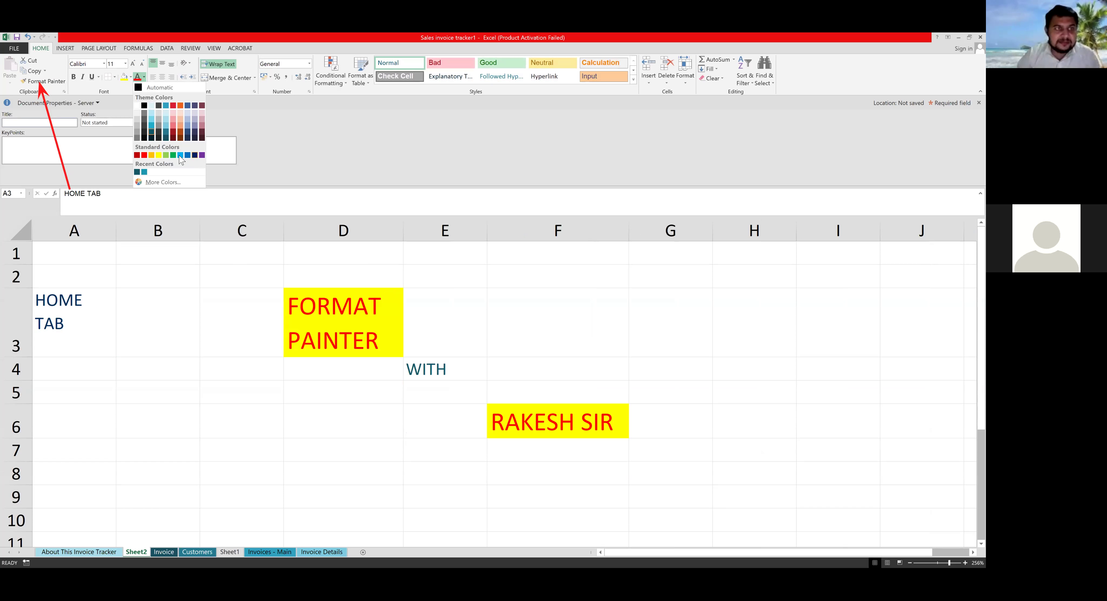
click(132, 64)
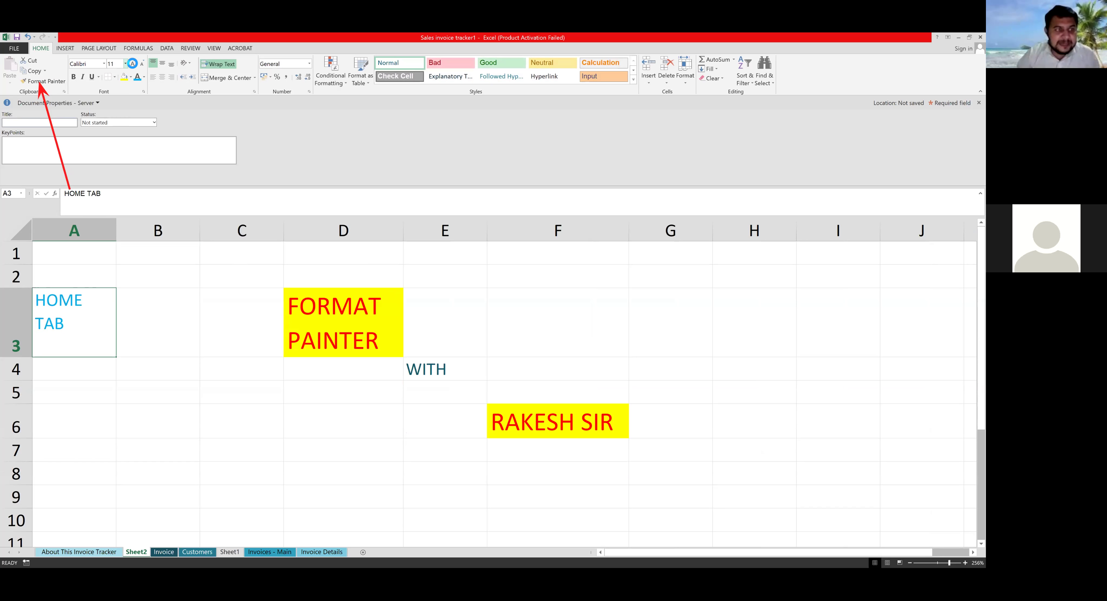
click(133, 63)
click(132, 63)
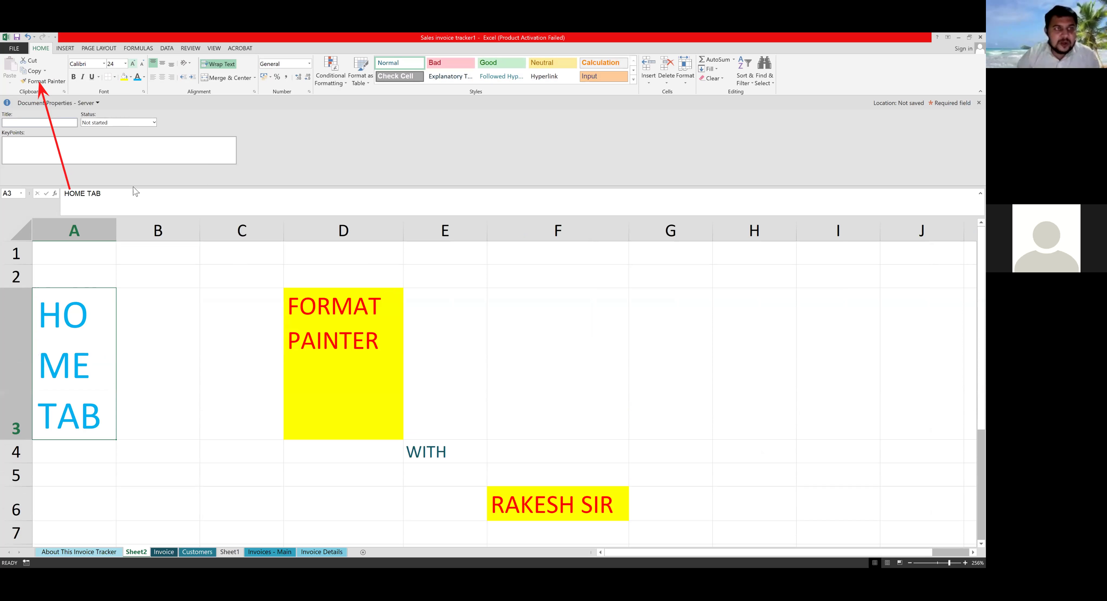
Widen column A to fit its text and copy cell A3's formatting to the WITH cell E4 with Format Painter
double_click(118, 234)
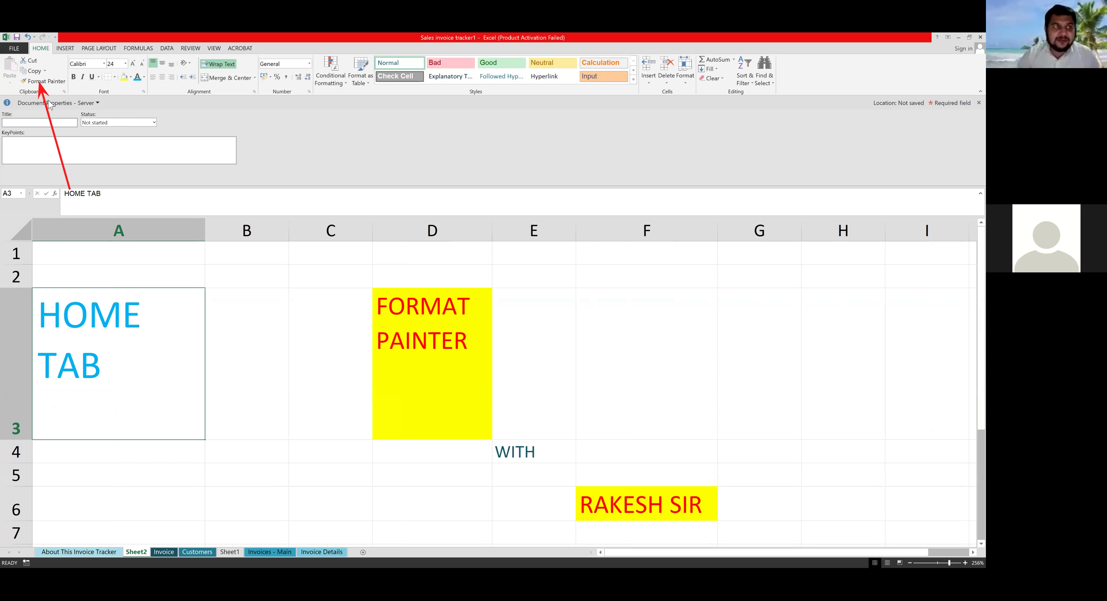
click(50, 85)
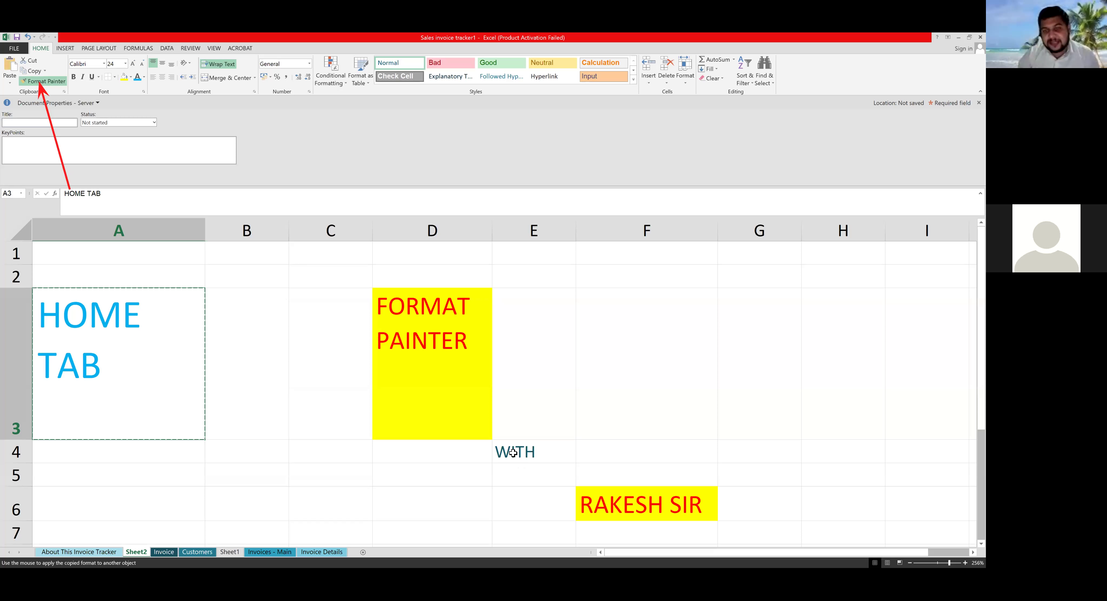
click(516, 452)
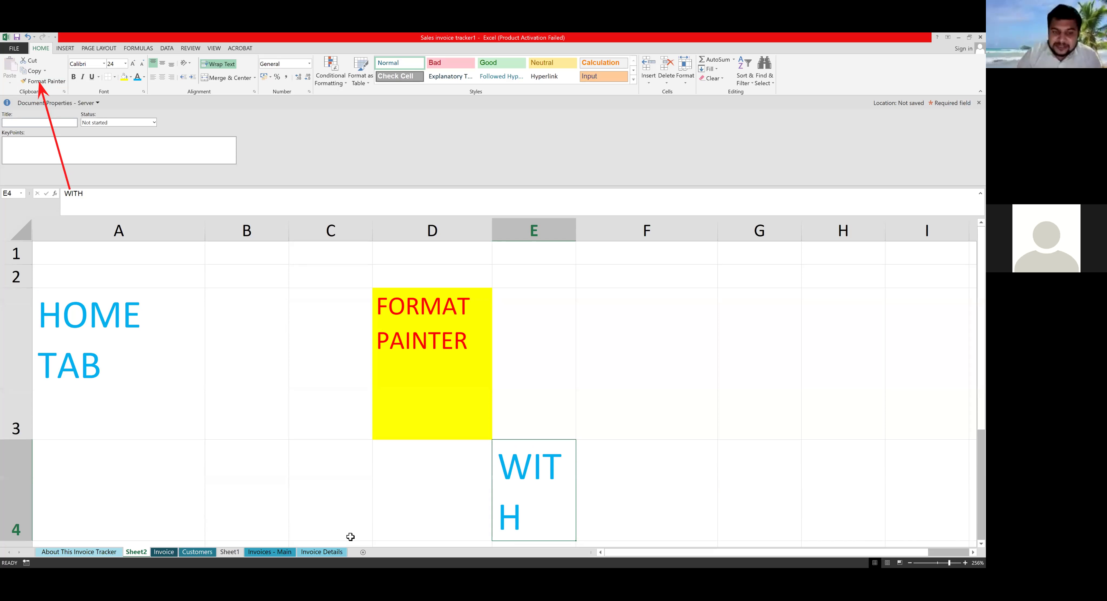
Add a blank worksheet and look through the workbook's other sheets, including Invoice, Invoice Details and Invoices - Main
click(363, 553)
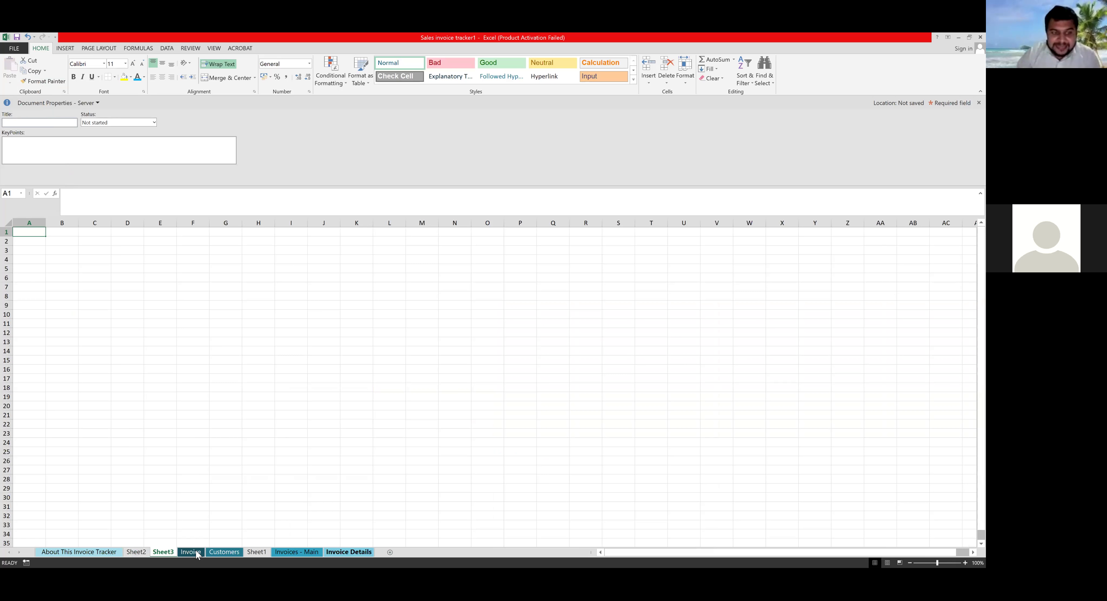
click(191, 553)
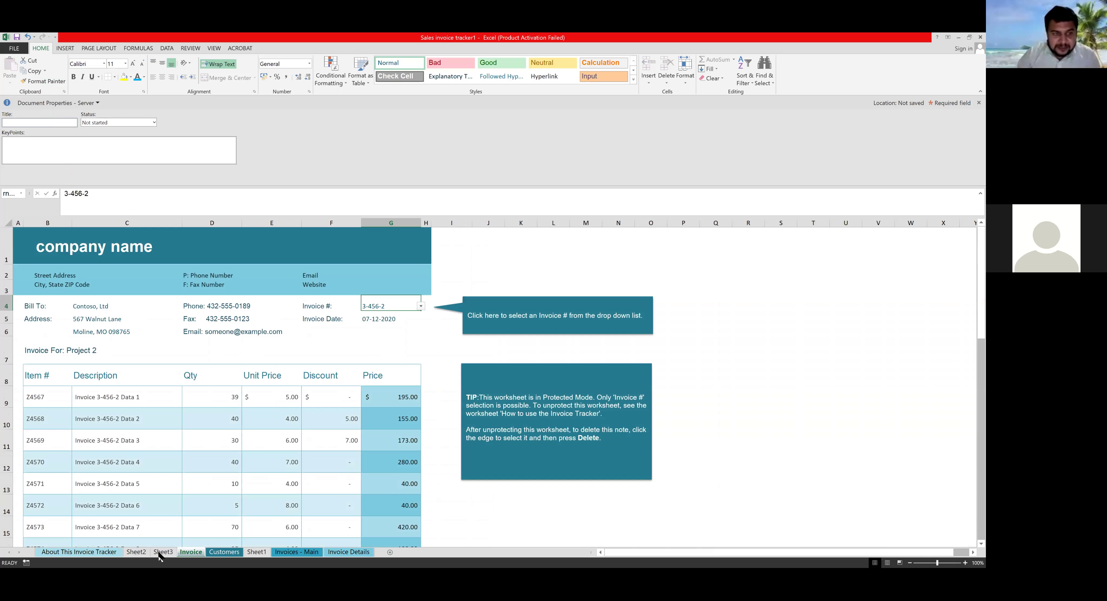
click(136, 552)
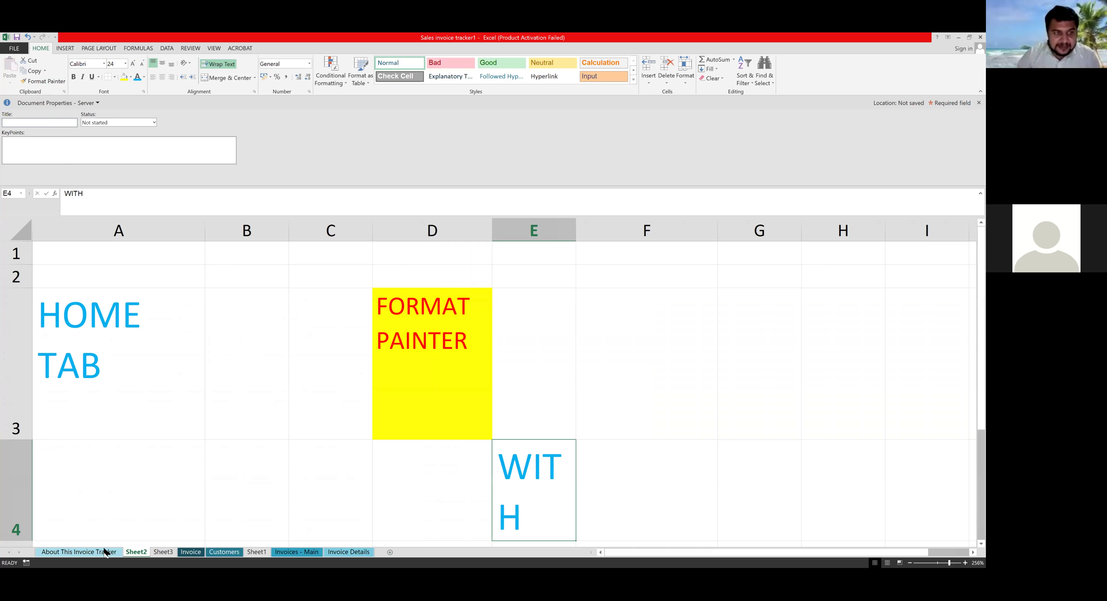
click(107, 552)
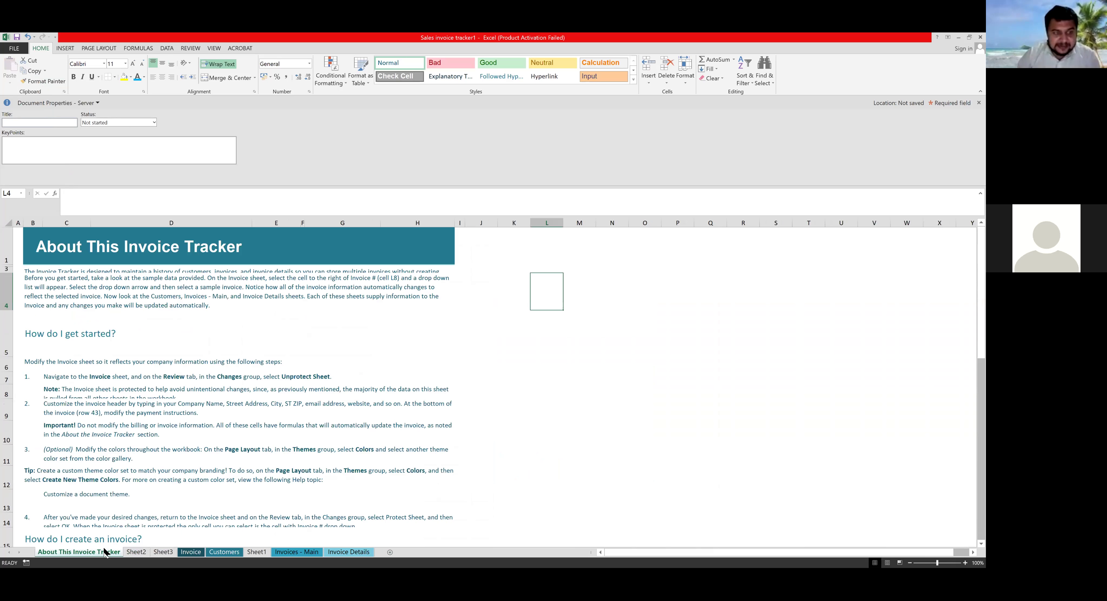
click(345, 554)
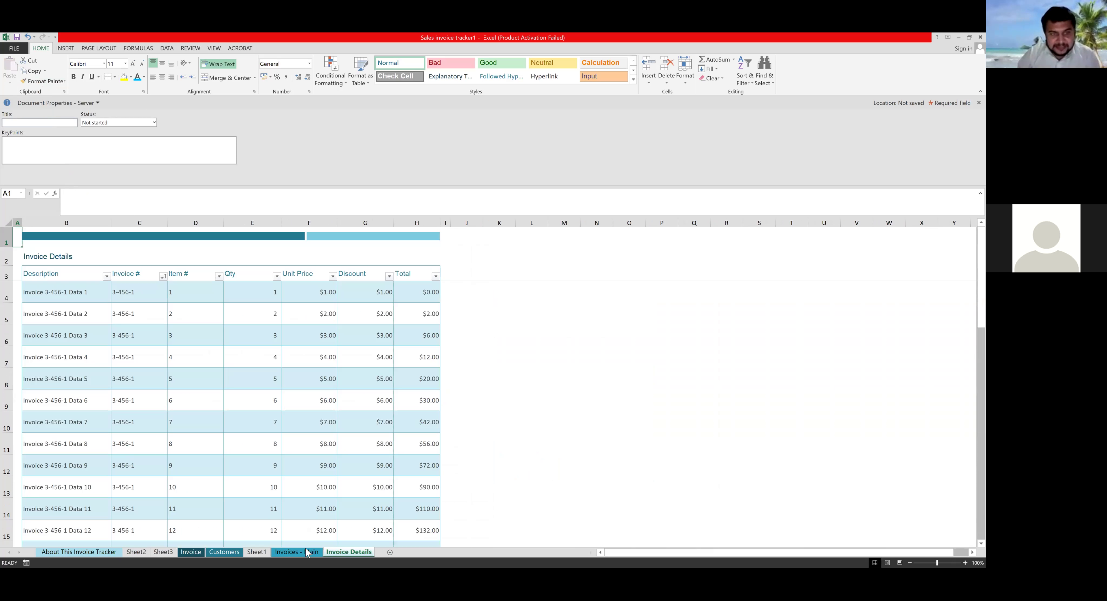
click(297, 553)
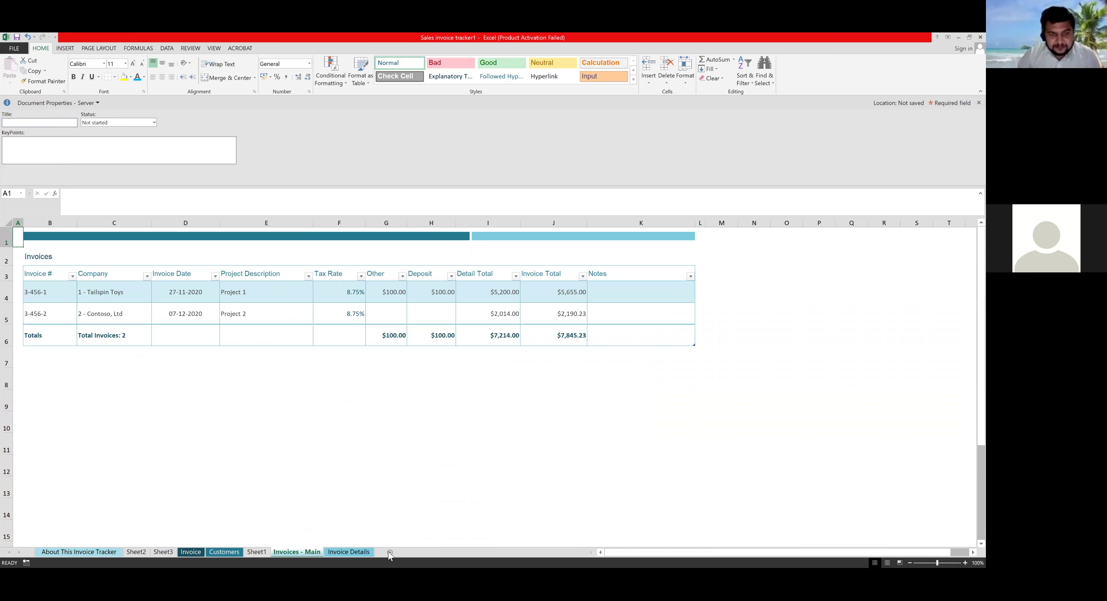
click(256, 552)
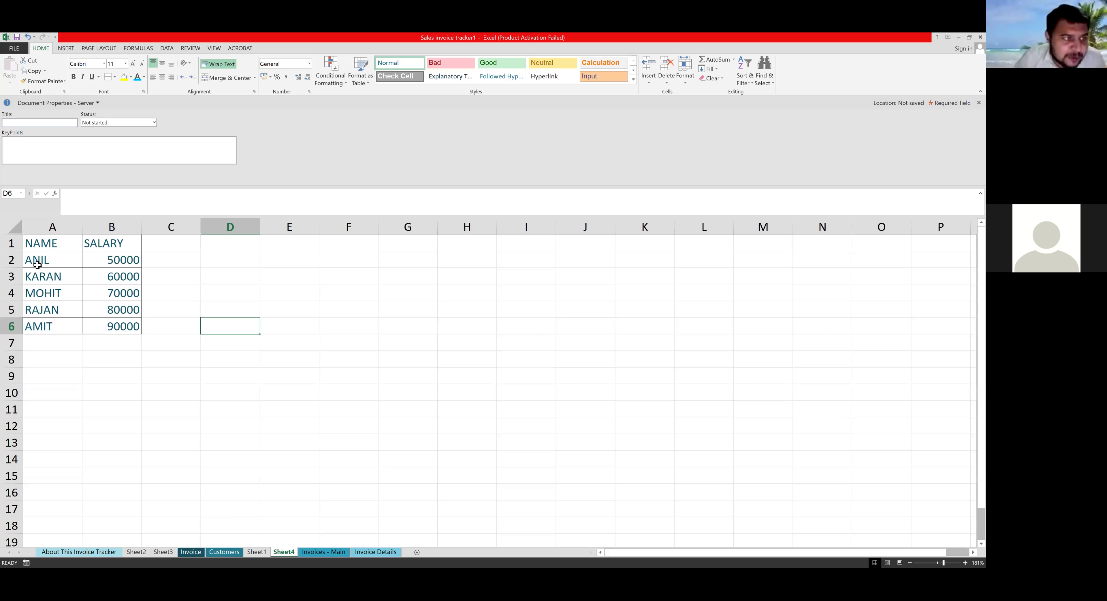
drag(47, 243, 126, 327)
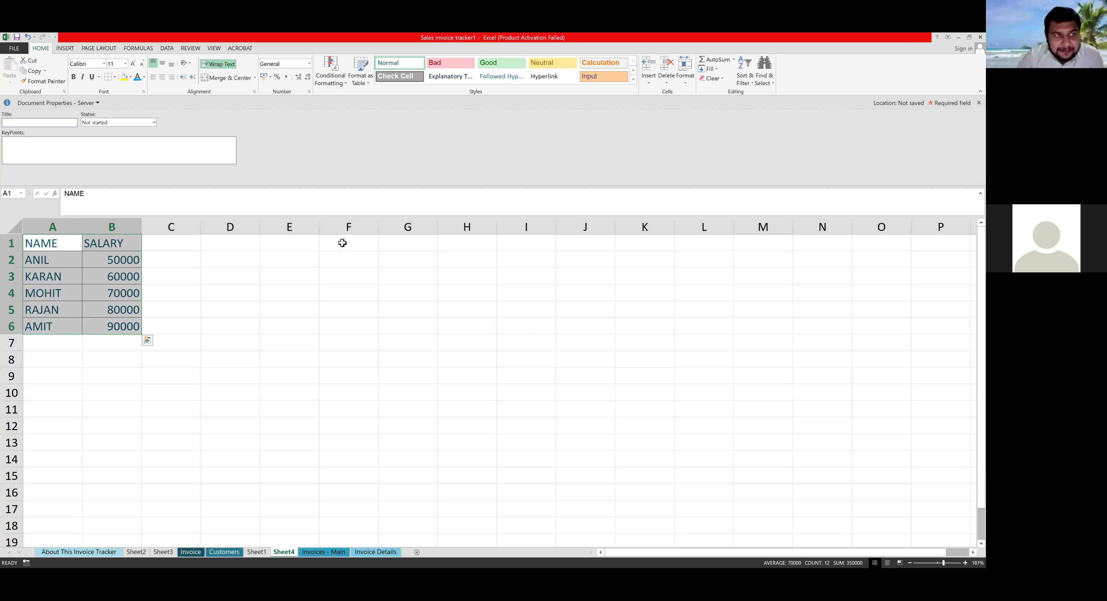
drag(337, 243, 417, 342)
drag(335, 243, 541, 278)
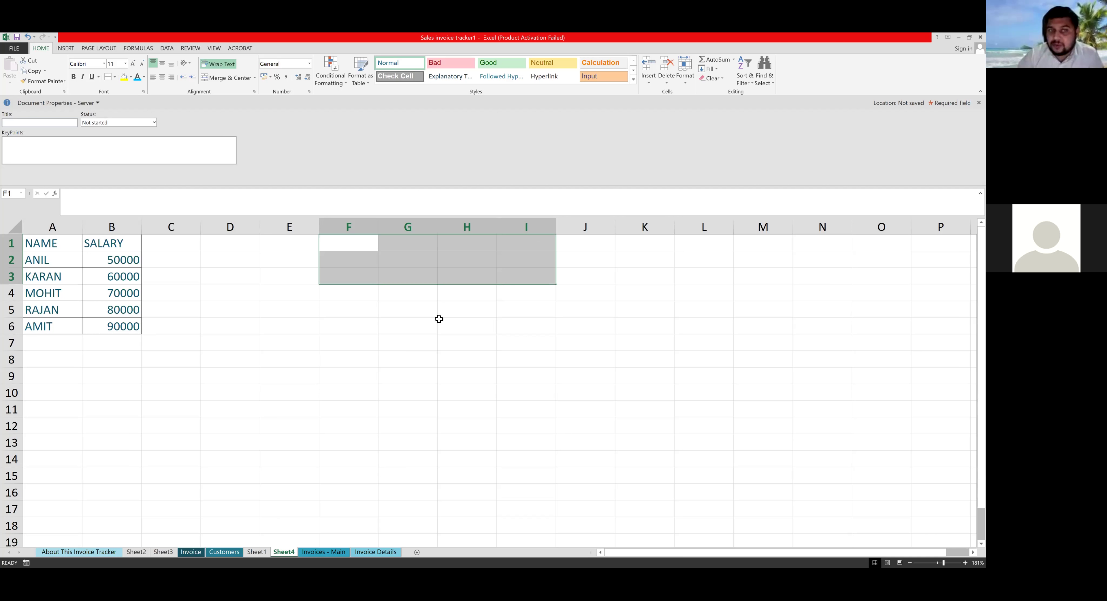
click(404, 311)
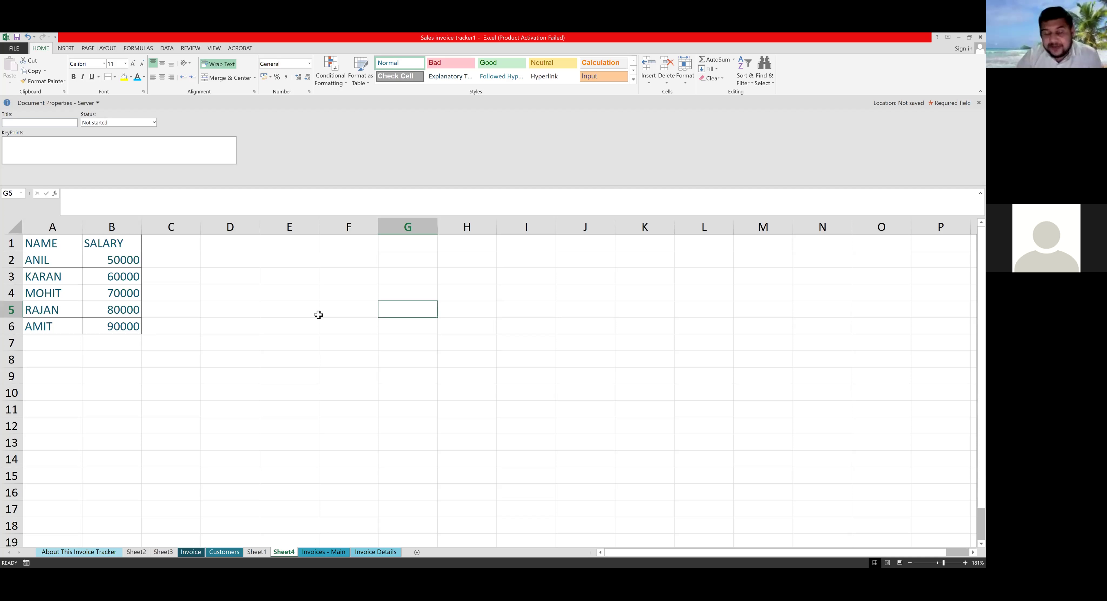
drag(38, 238, 186, 312)
click(152, 306)
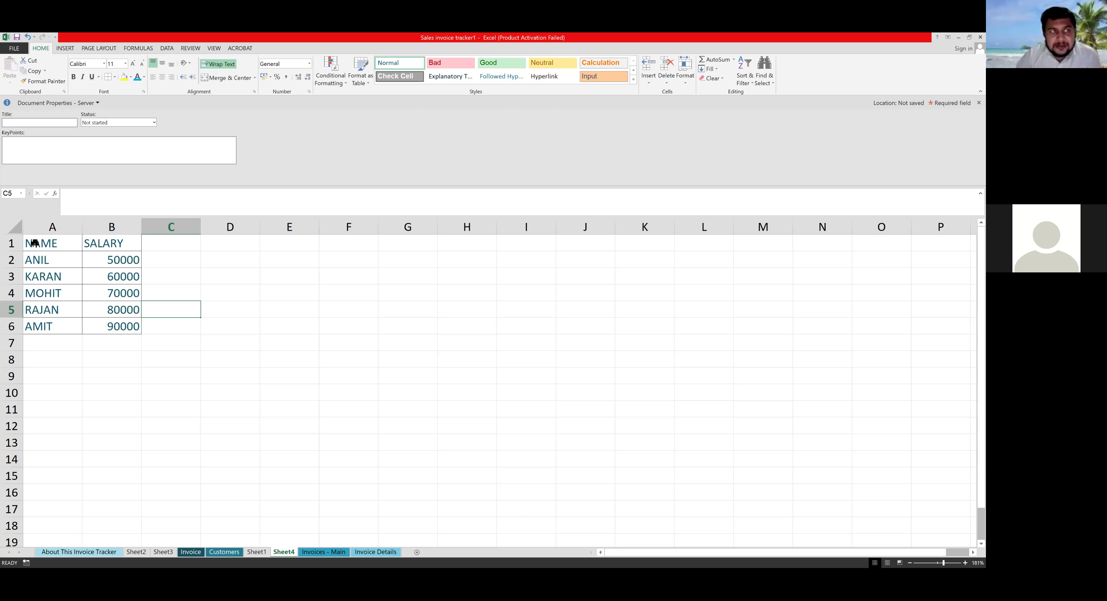
Copy the name and salary table in A1:B6 and paste it transposed starting at cell F1
drag(125, 311, 129, 324)
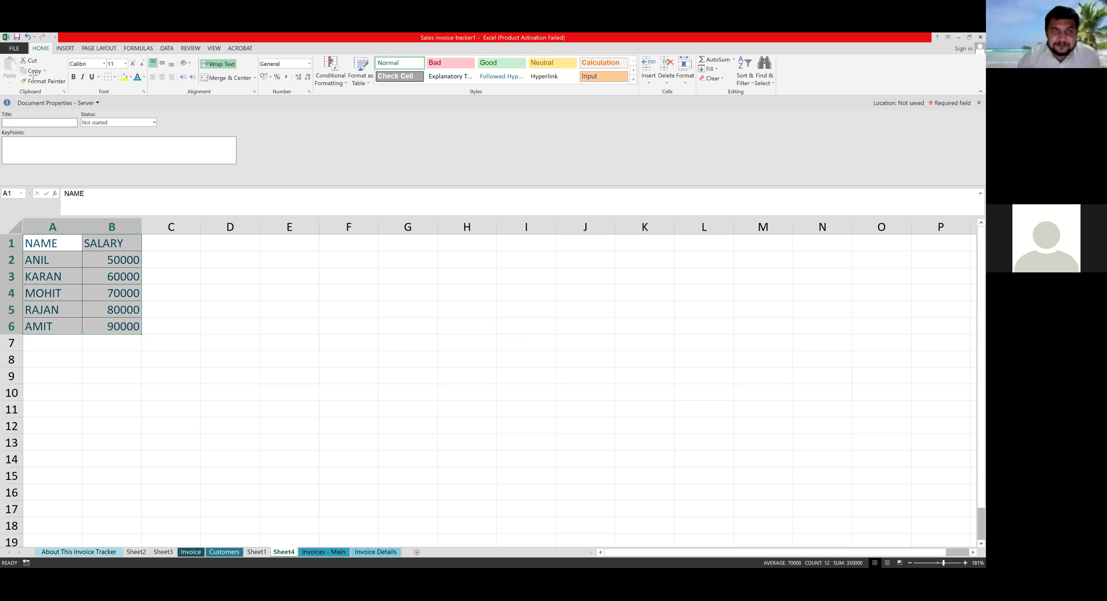
drag(47, 154, 34, 75)
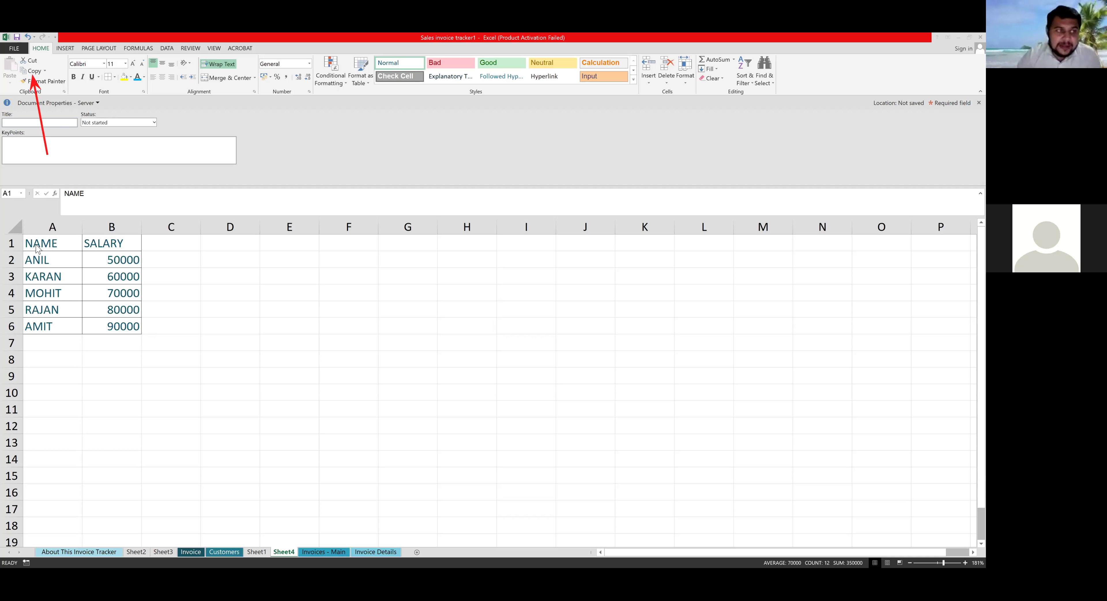
click(37, 72)
click(37, 72)
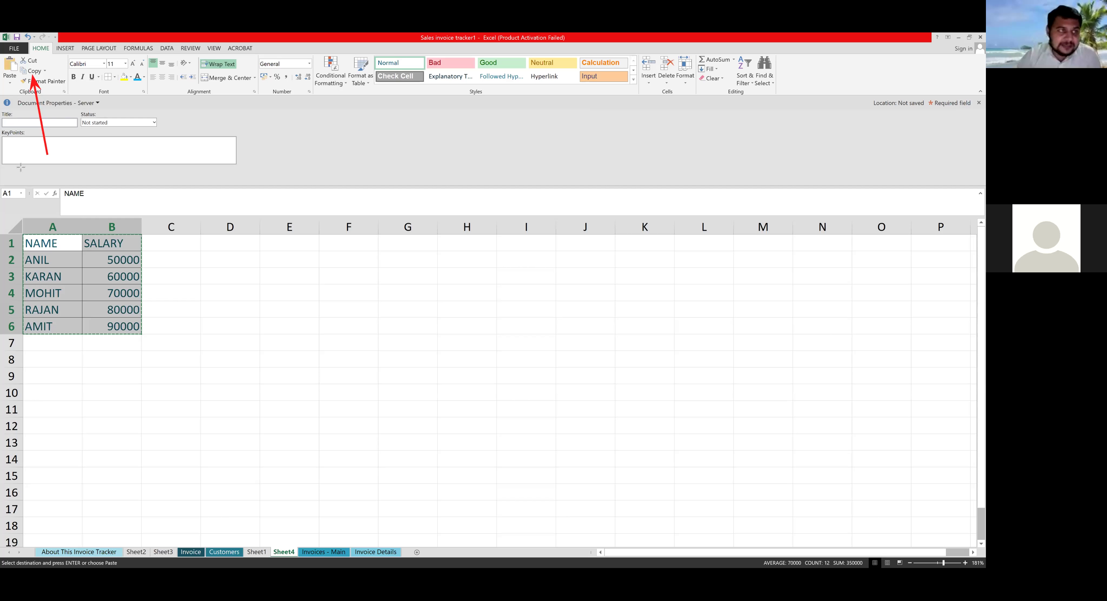
drag(21, 168, 9, 85)
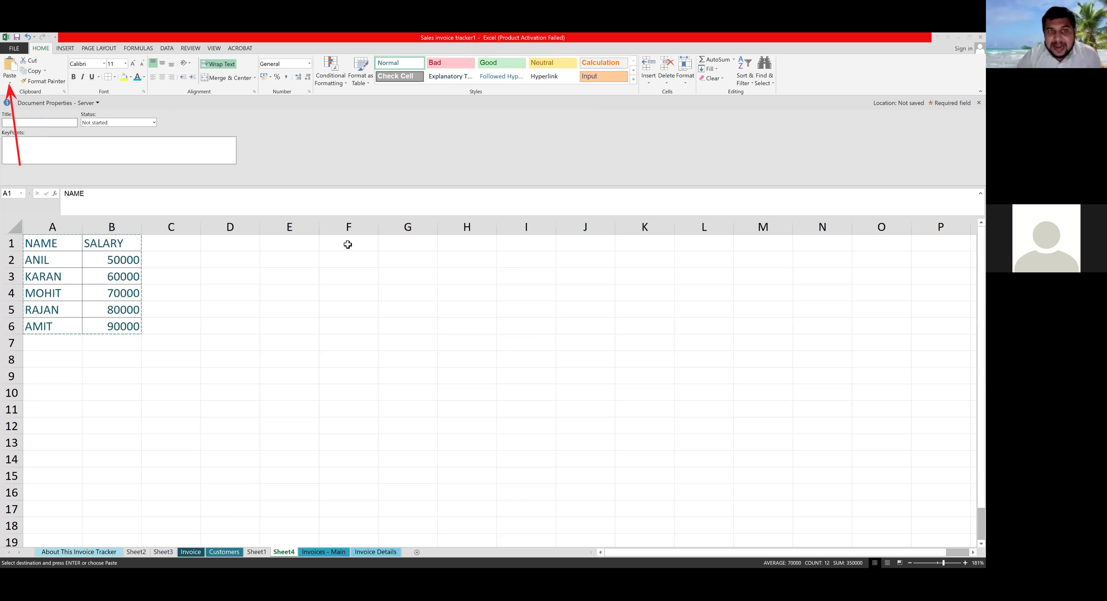
click(358, 247)
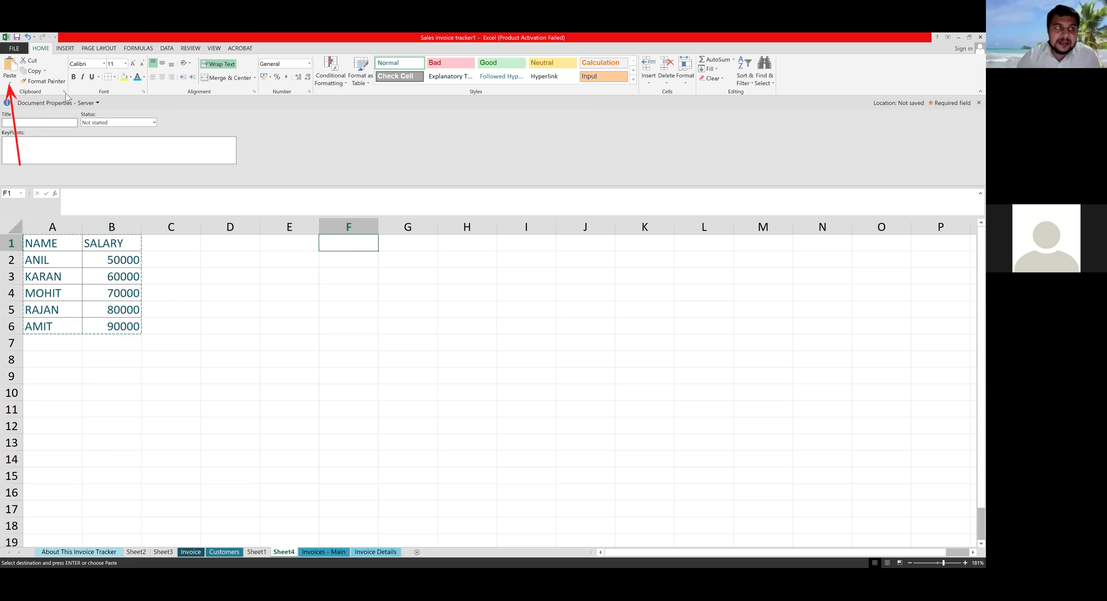
click(12, 86)
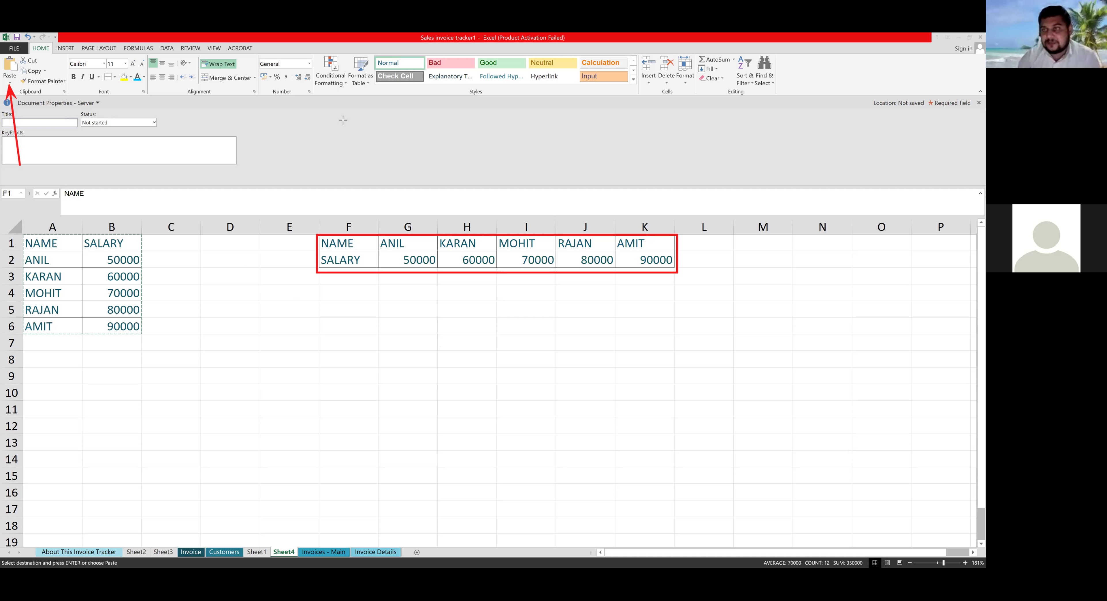
click(608, 113)
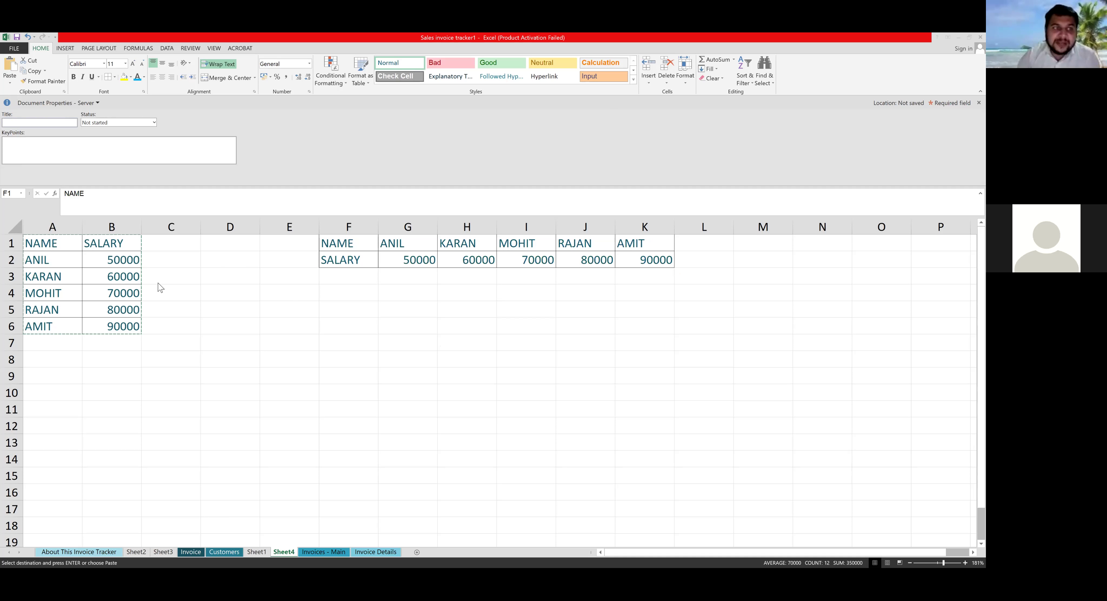
click(176, 274)
drag(52, 248, 176, 305)
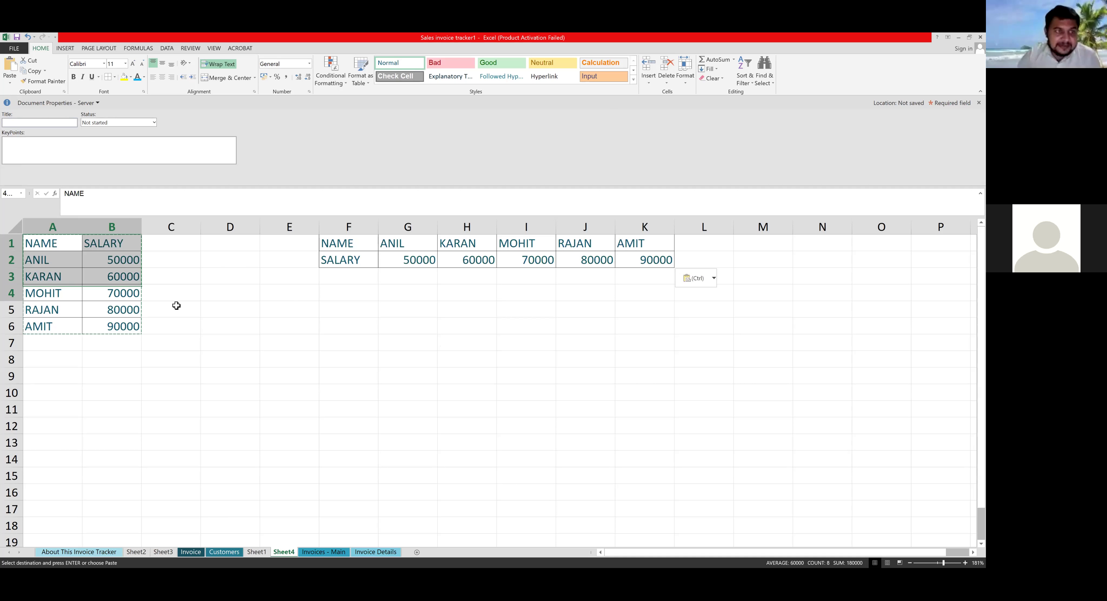
click(184, 299)
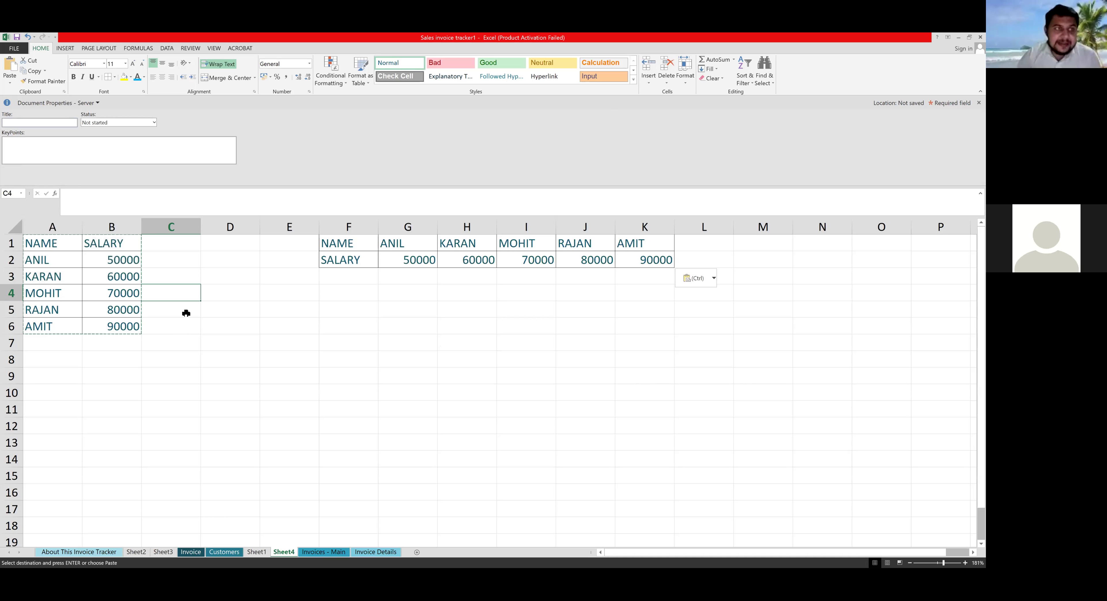
key(Down)
key(Down)
double_click(183, 302)
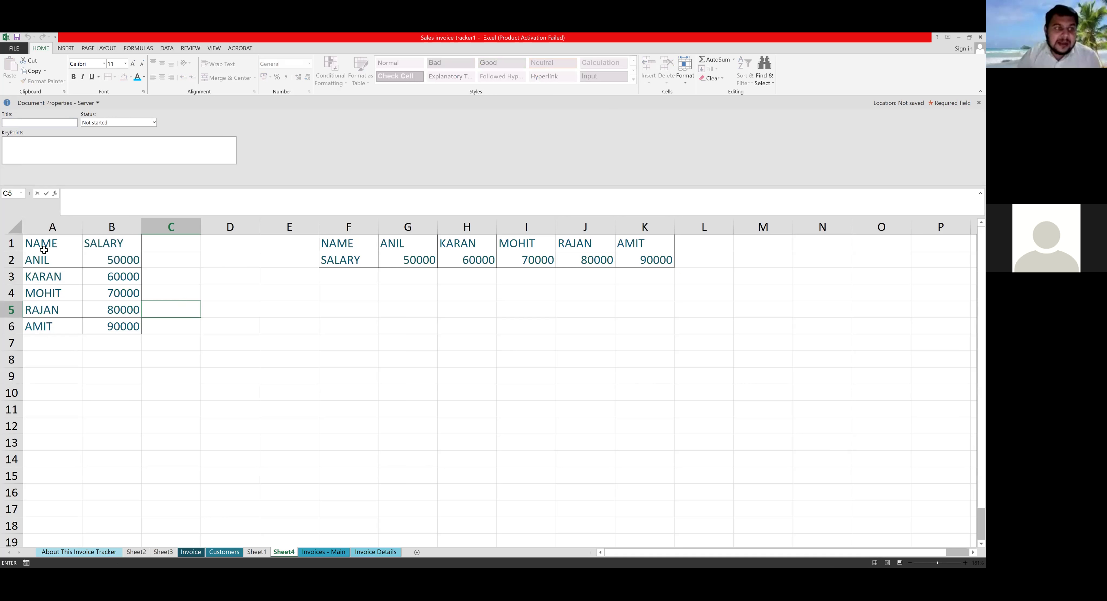
Highlight values in A1:B6 greater than 85000 with Yellow Fill with Dark Yellow Text using a Greater Than conditional formatting rule
drag(52, 243, 119, 328)
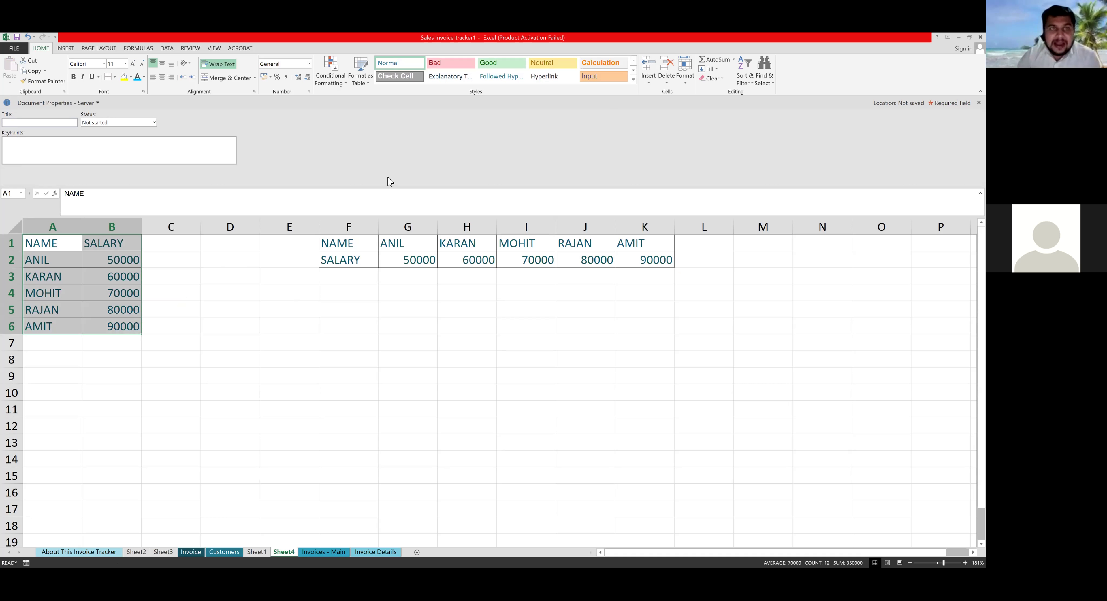
drag(281, 288, 325, 92)
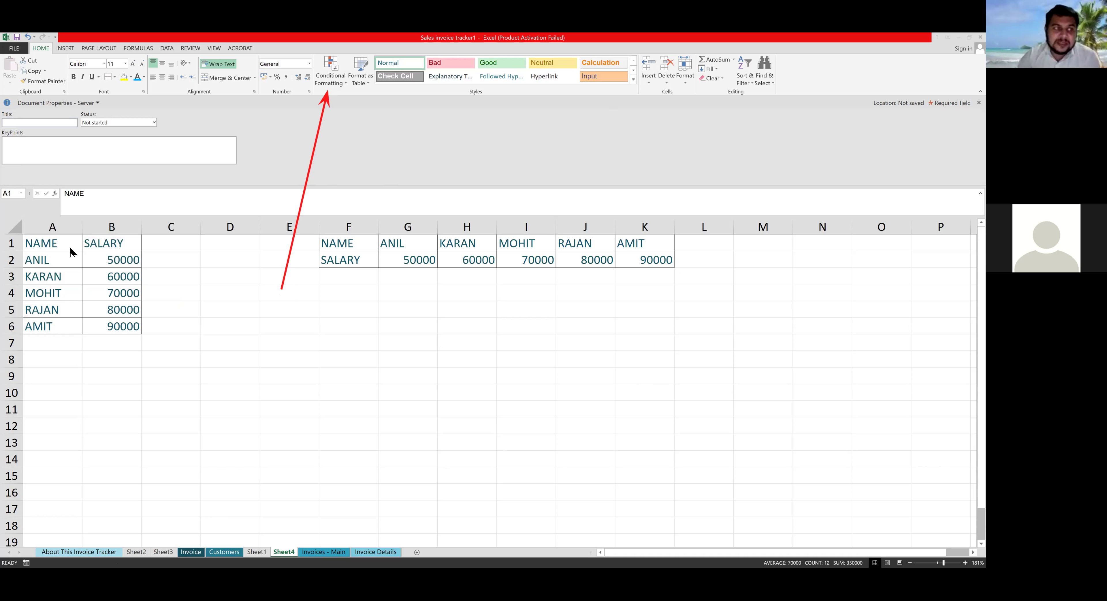
click(233, 218)
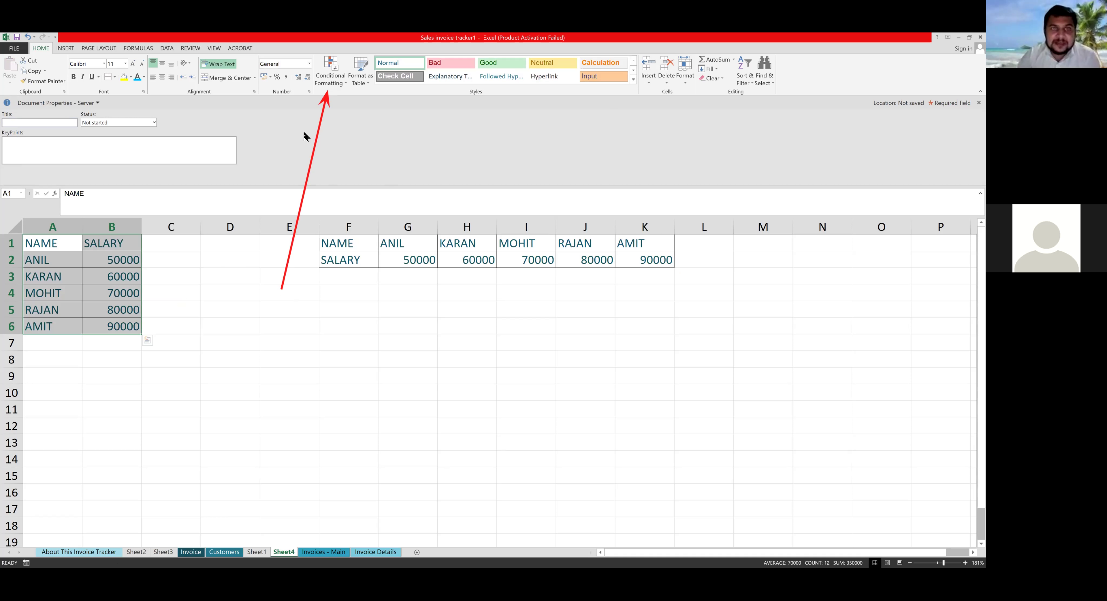
click(346, 83)
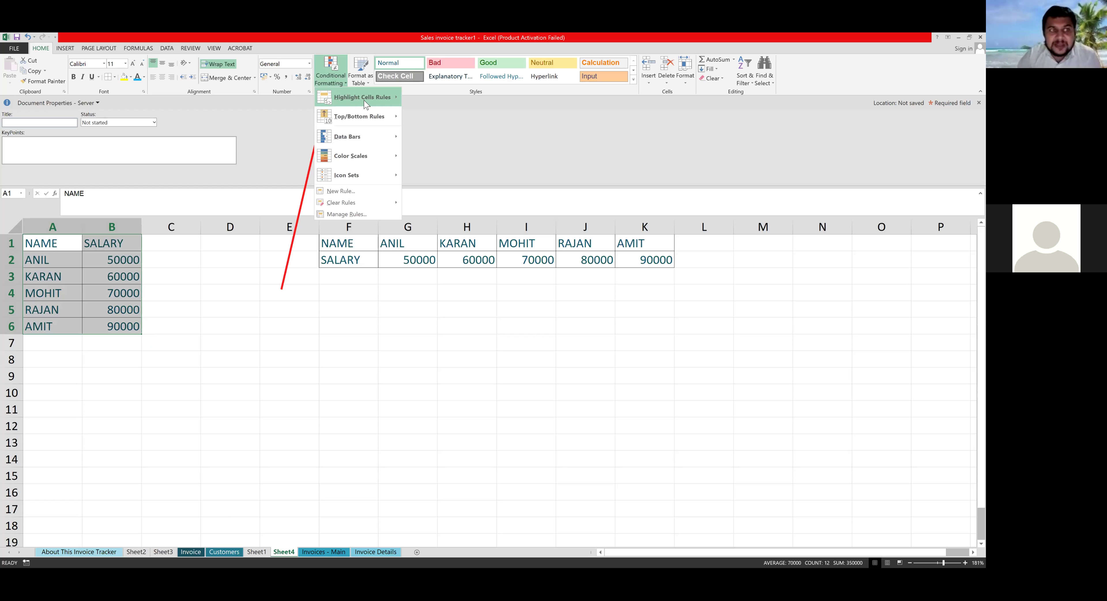
mouse_move(365, 105)
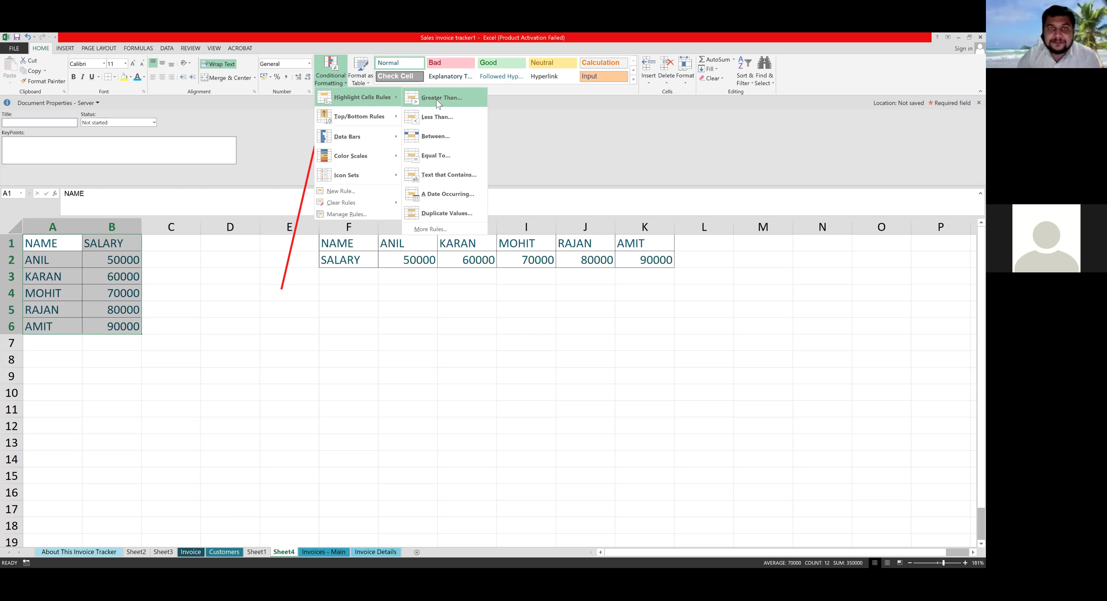
click(436, 99)
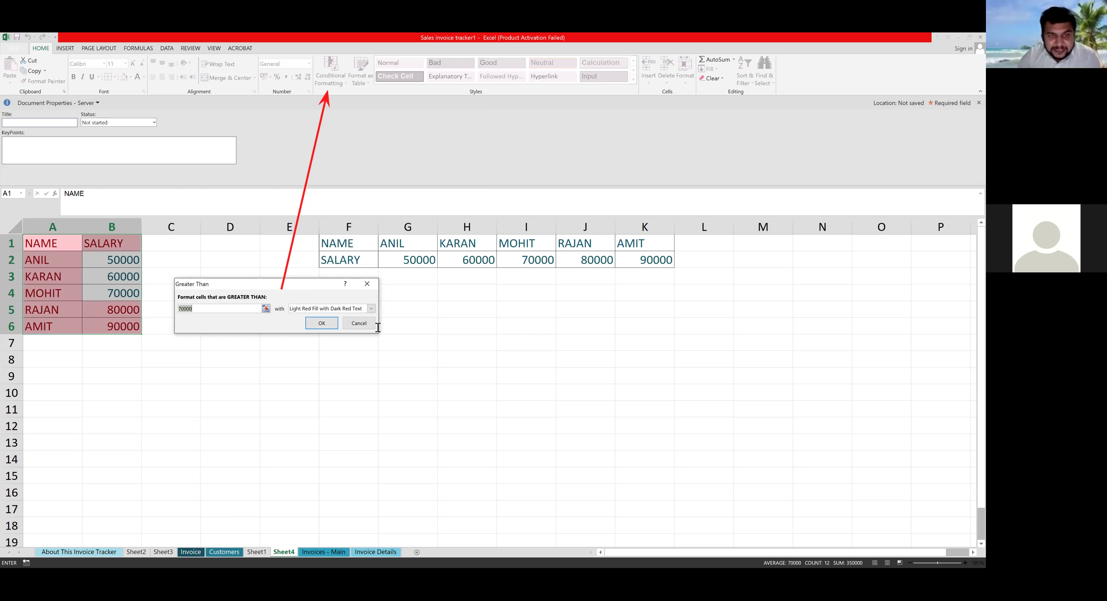
drag(258, 284, 433, 301)
key(BackSpace)
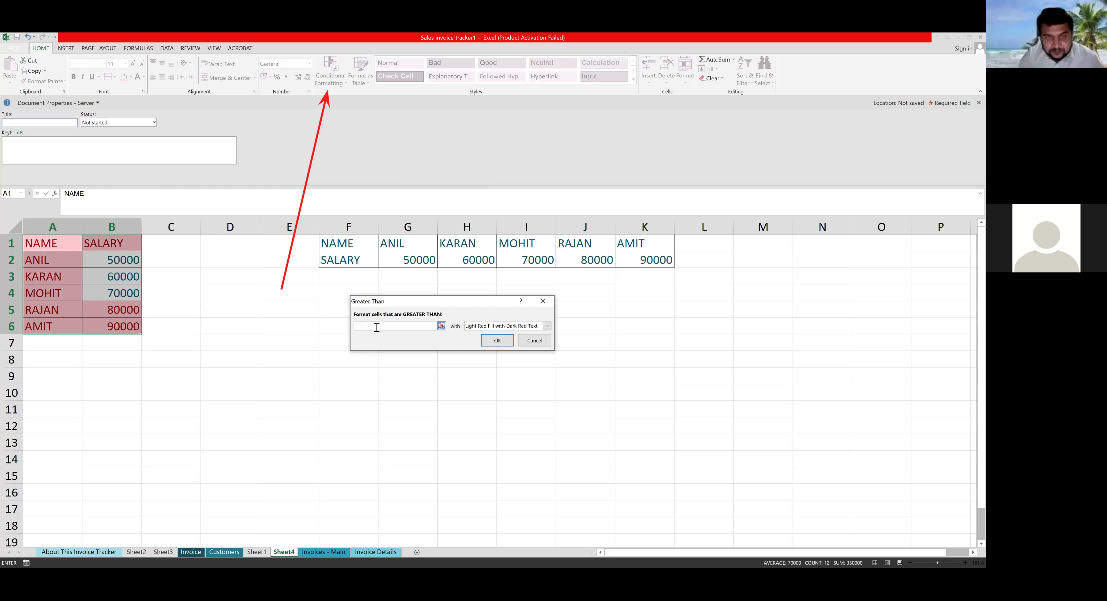
text(8500)
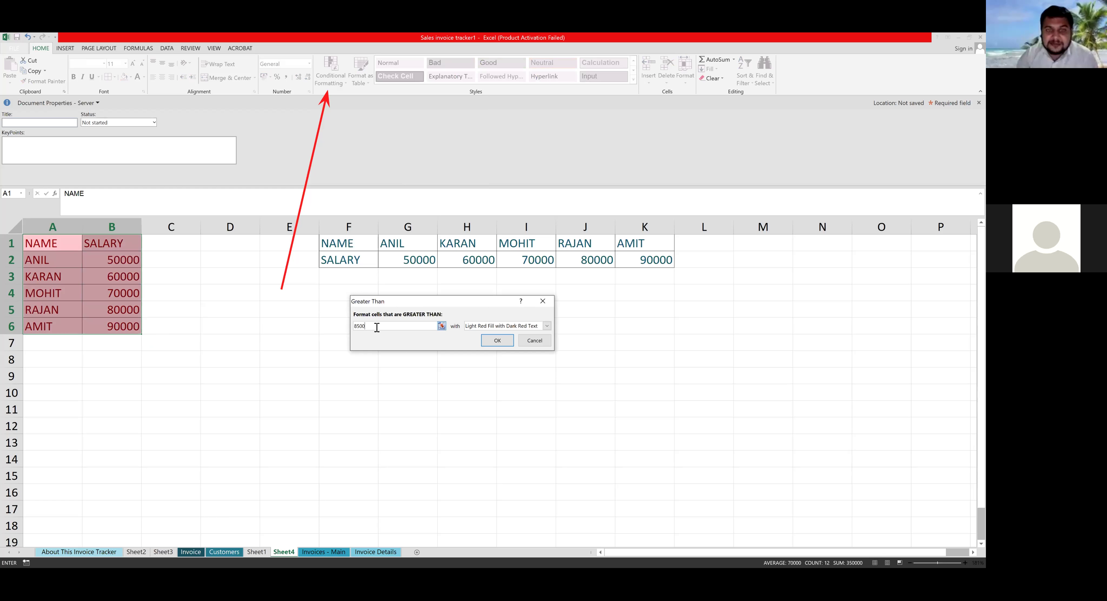
text(0)
click(546, 327)
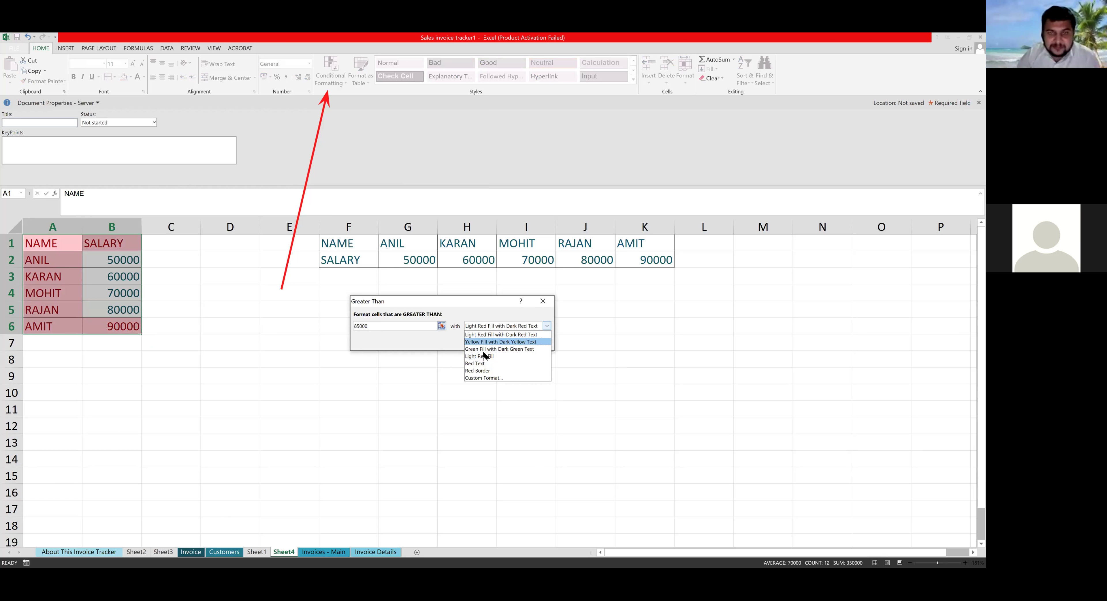
click(499, 342)
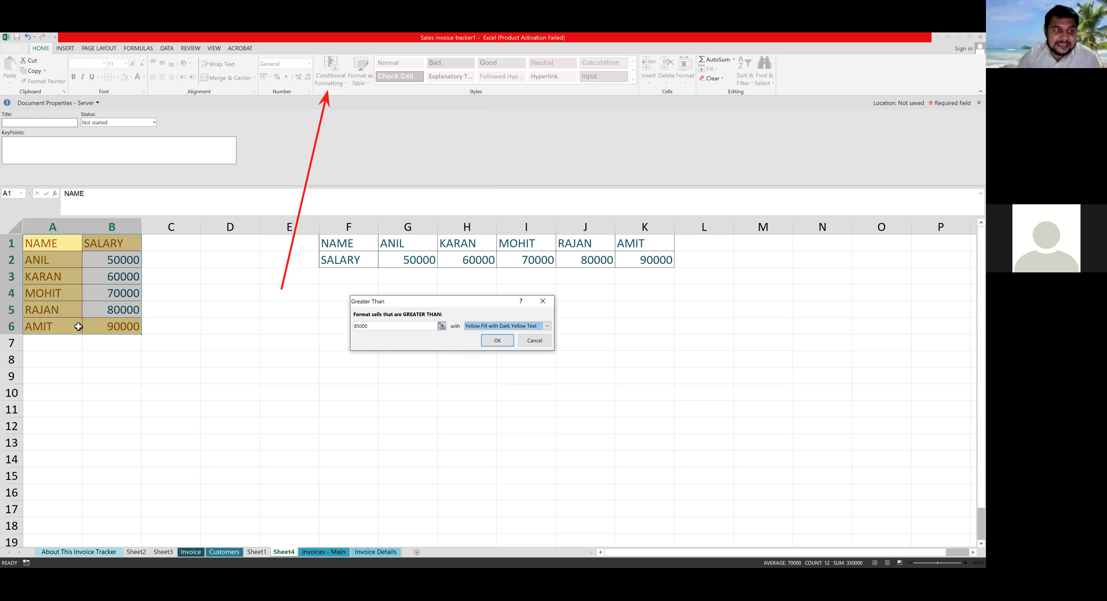
click(99, 327)
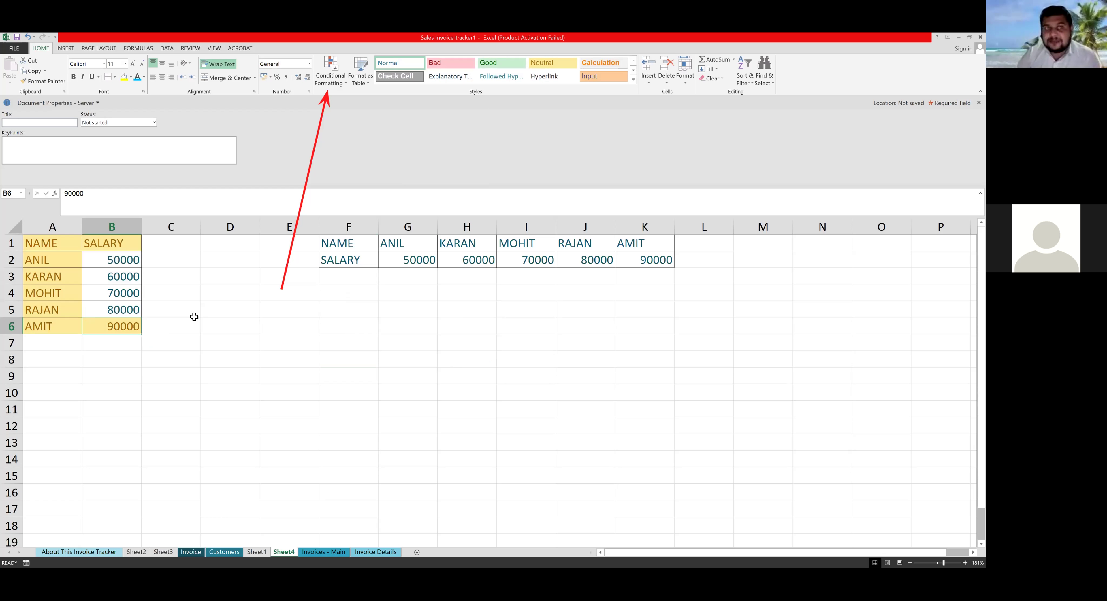
click(346, 83)
mouse_move(360, 97)
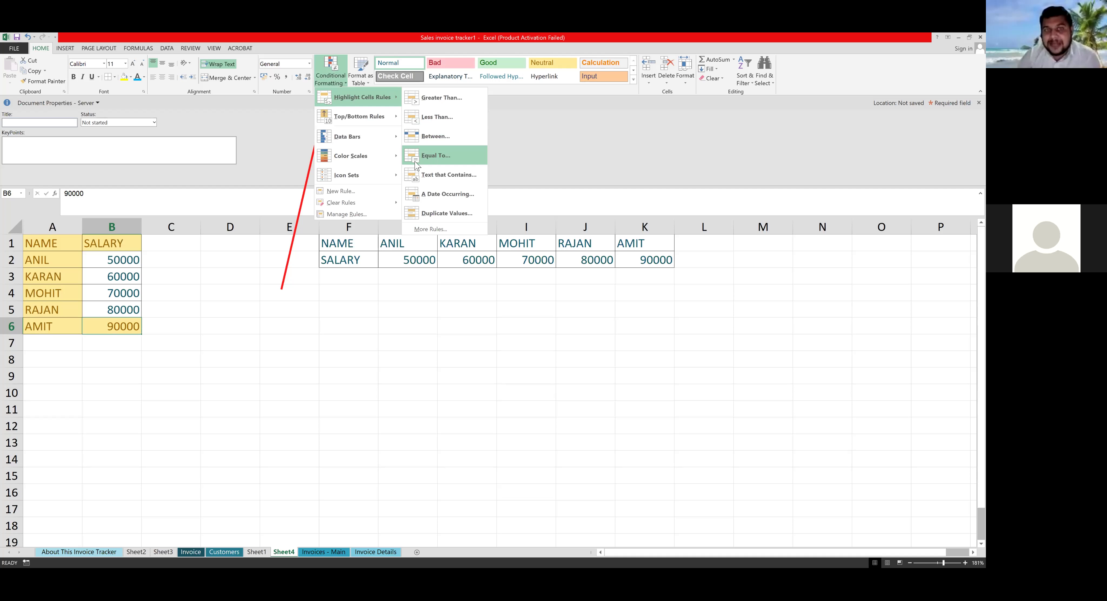
click(431, 180)
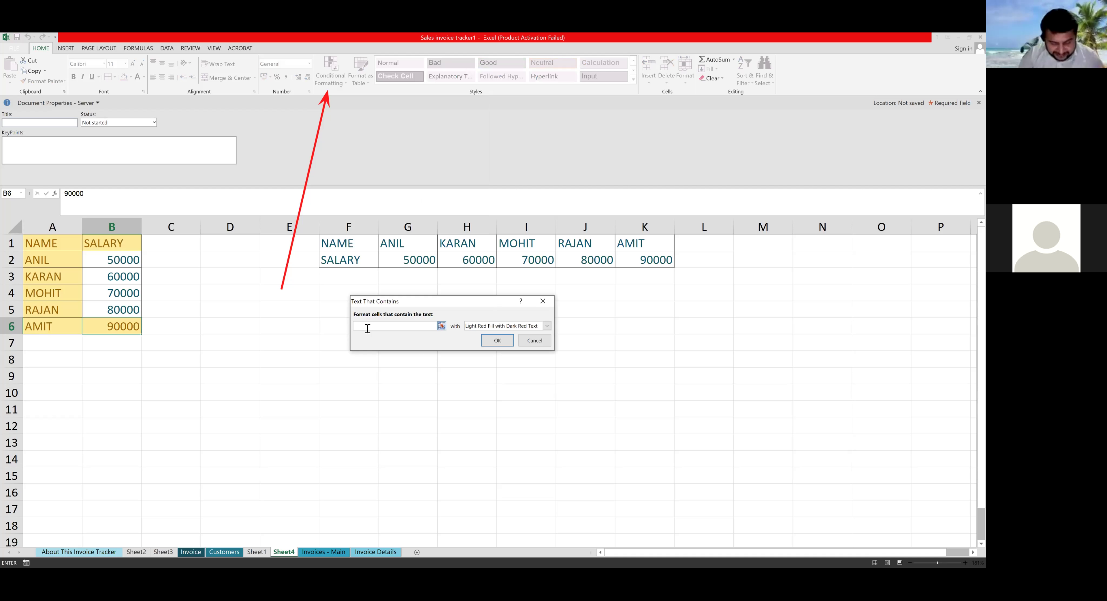
text(ANIL)
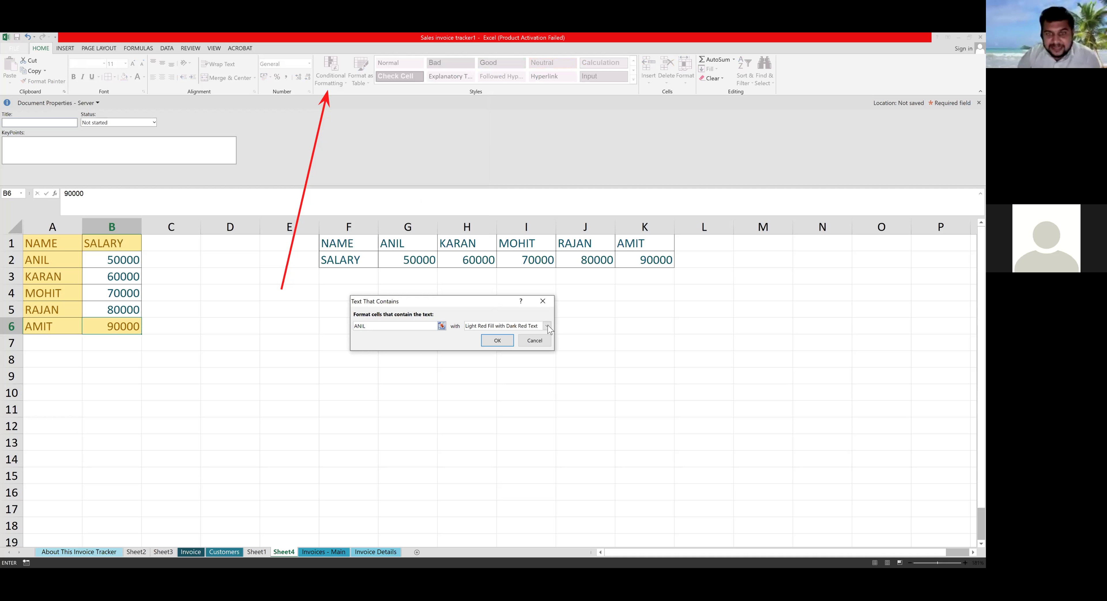
click(547, 327)
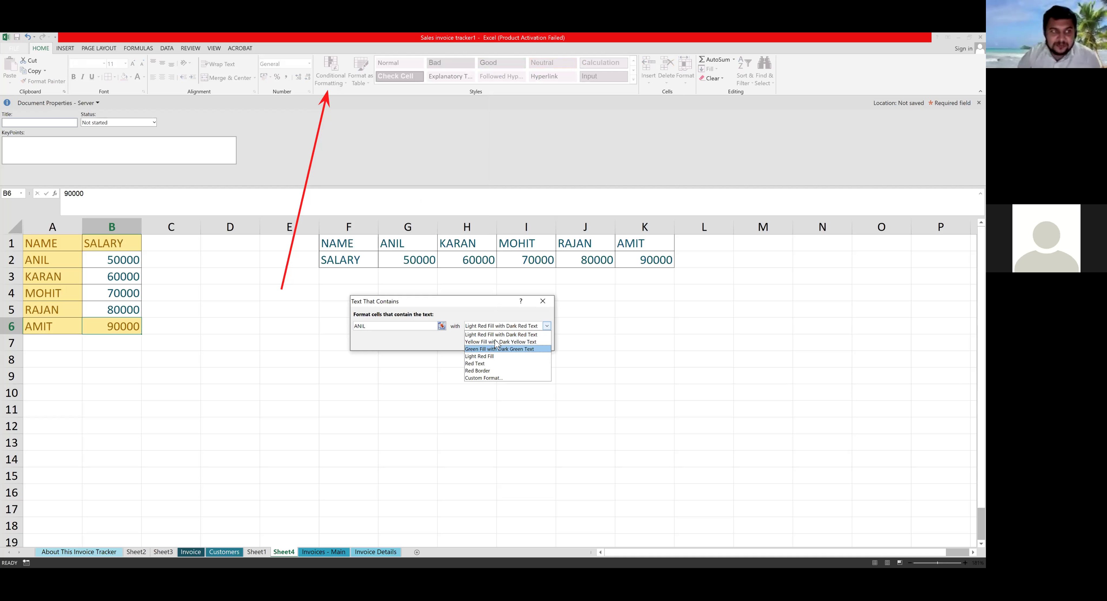
key(Escape)
key(Escape)
Add a Text That Contains rule to A1:B6 that formats the employee name in A2 with Green Fill with Dark Green Text
drag(42, 242, 113, 326)
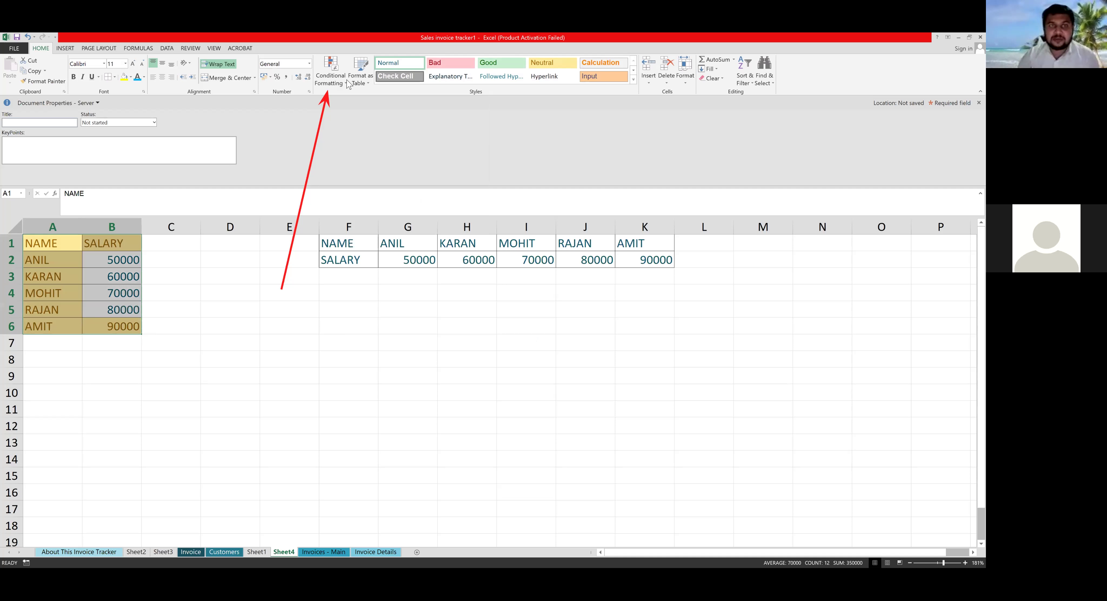
click(330, 77)
click(422, 177)
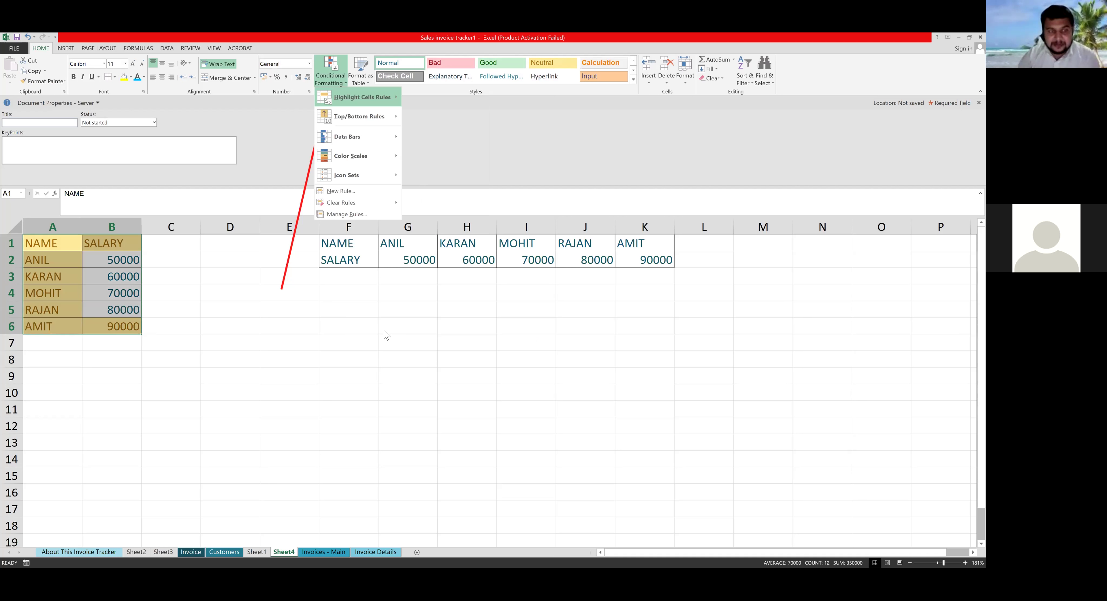
key(BackSpace)
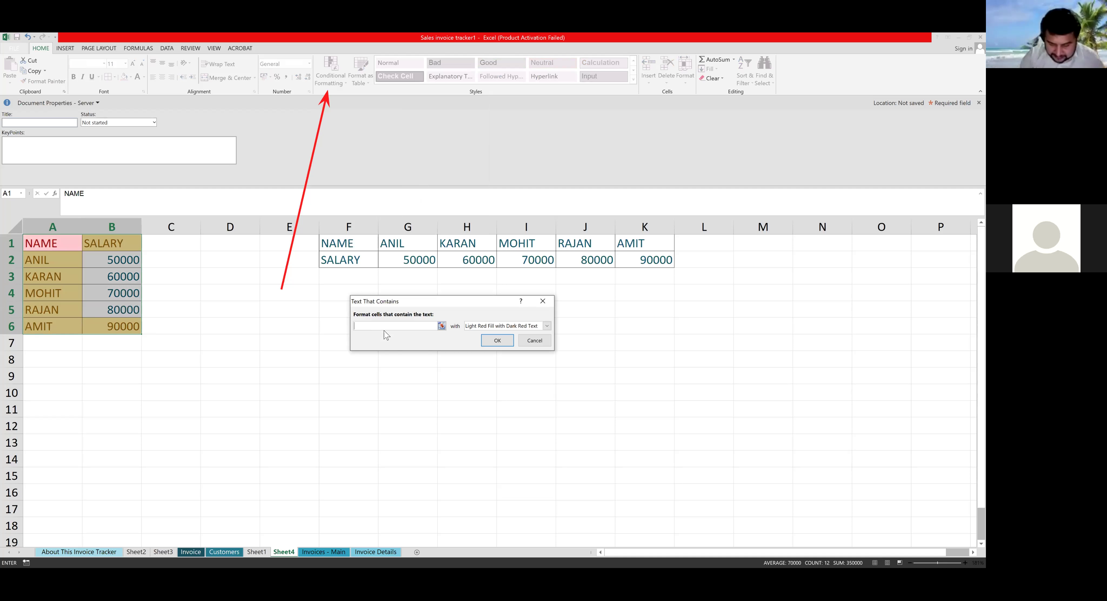
text(ANIL)
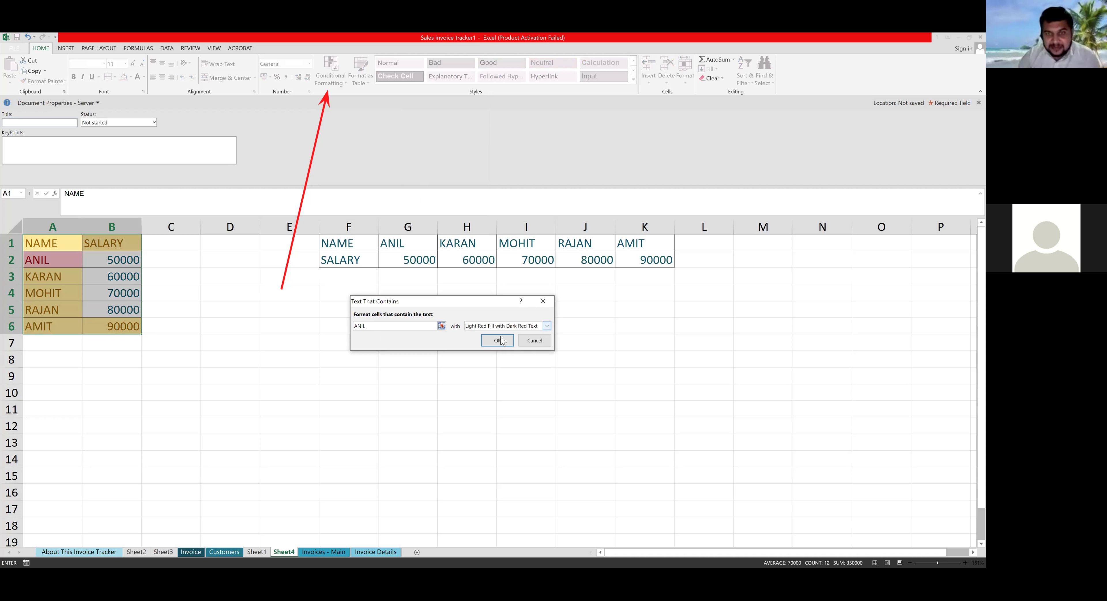
click(499, 327)
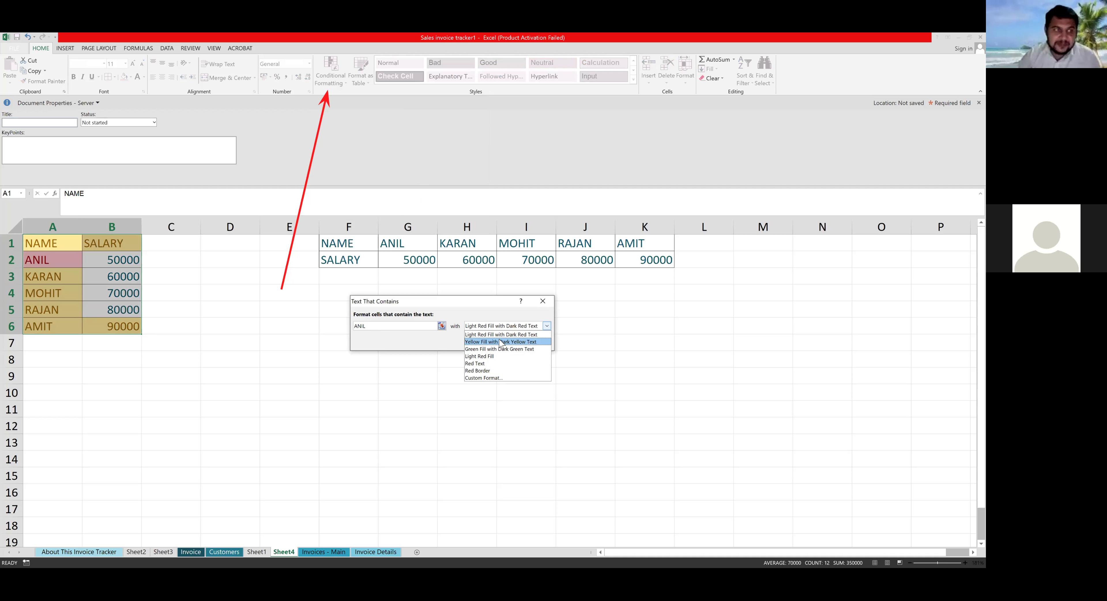
click(501, 348)
key(Return)
click(263, 311)
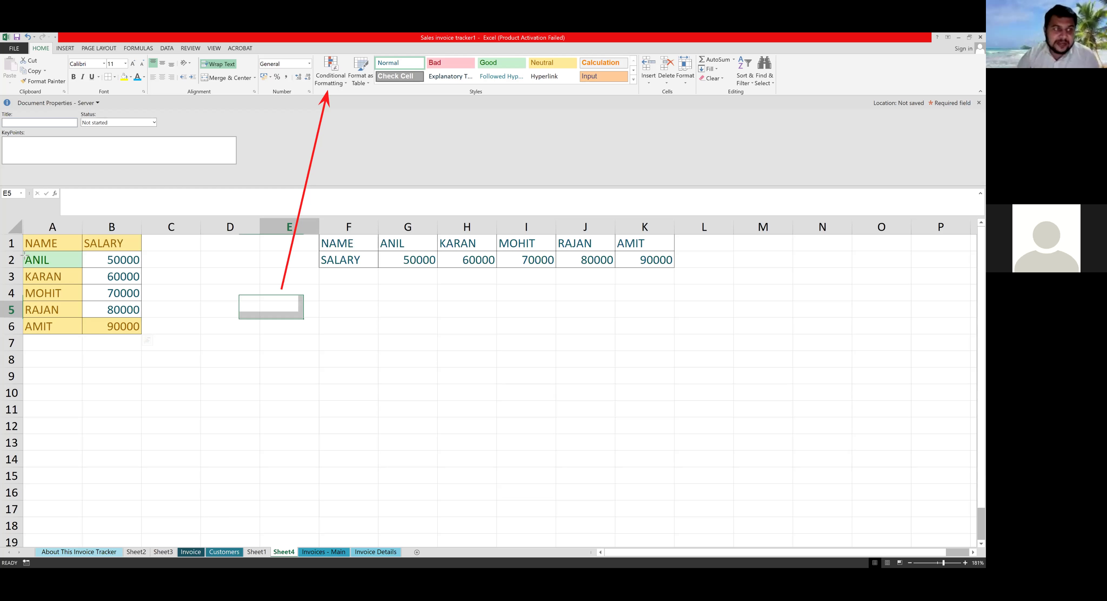
click(55, 270)
drag(24, 252, 85, 269)
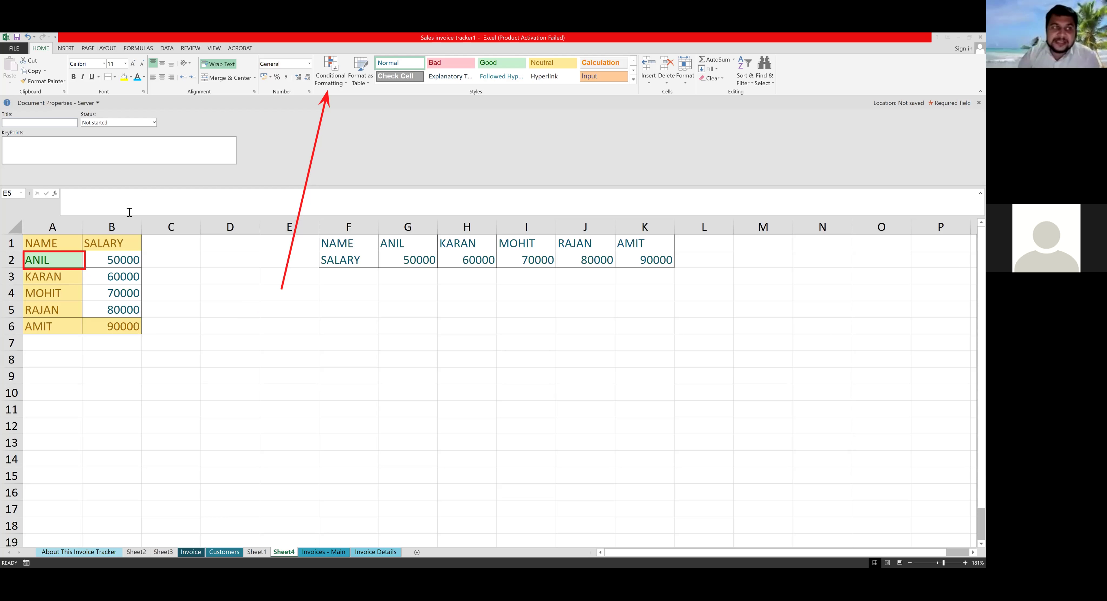
Add a Top 10 Items rule to A1:B6 that formats the top 2 values with Light Red Fill with Dark Red Text
mouse_move(49, 248)
mouse_down()
mouse_move(100, 264)
mouse_move(113, 300)
mouse_up()
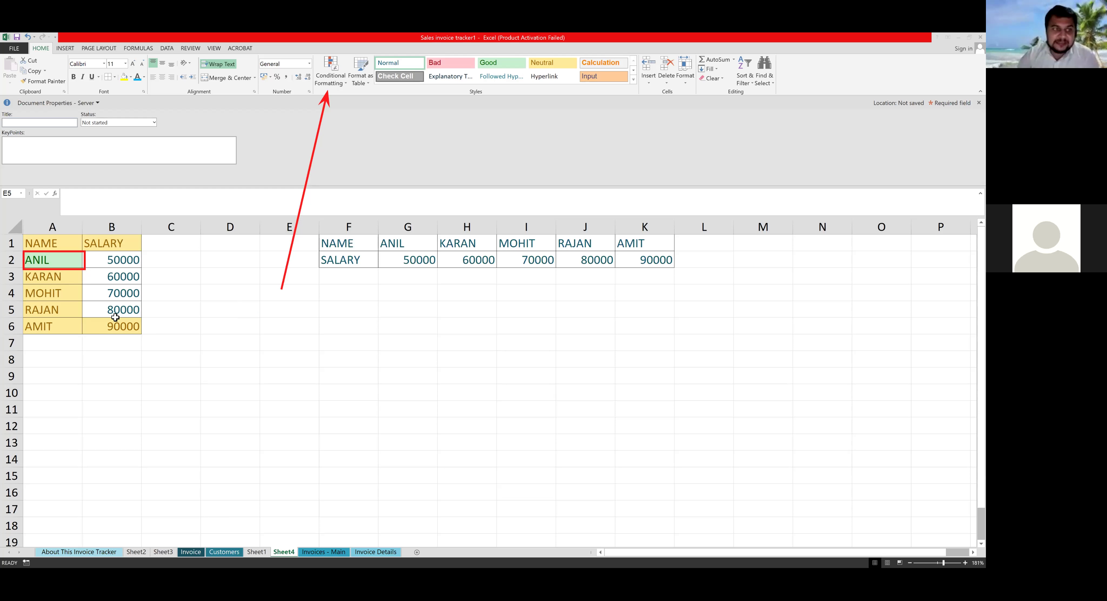
key(shift+Down)
key(shift+Down)
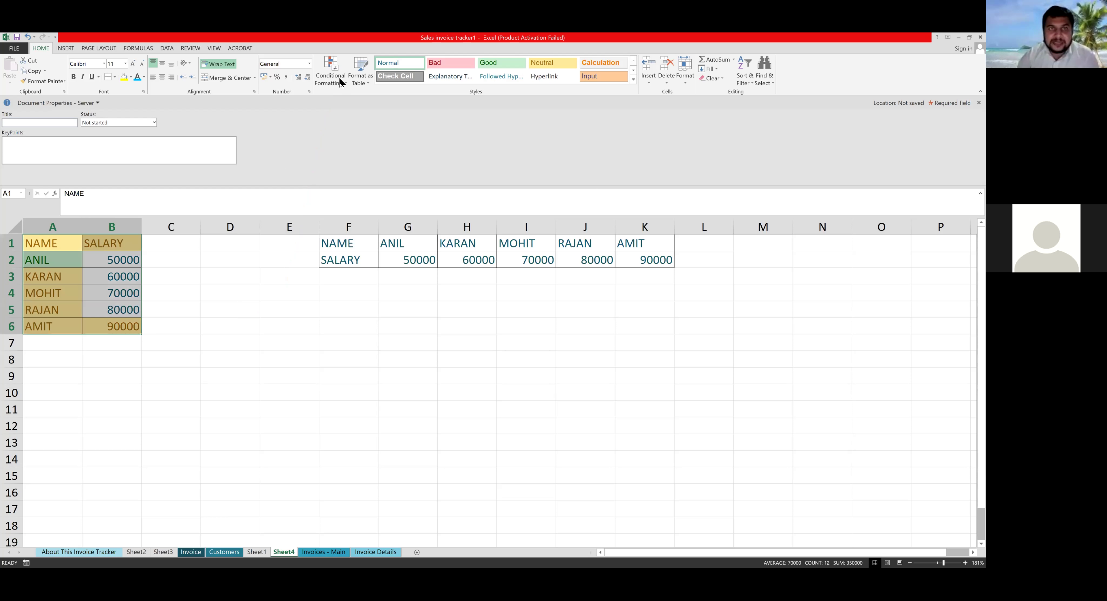
click(340, 82)
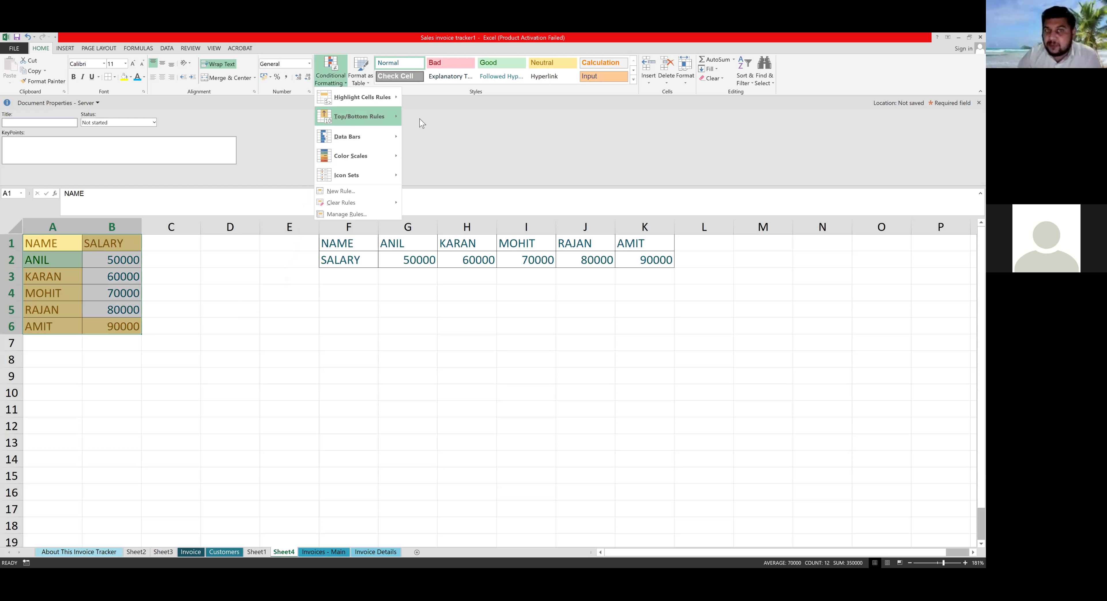
mouse_move(350, 118)
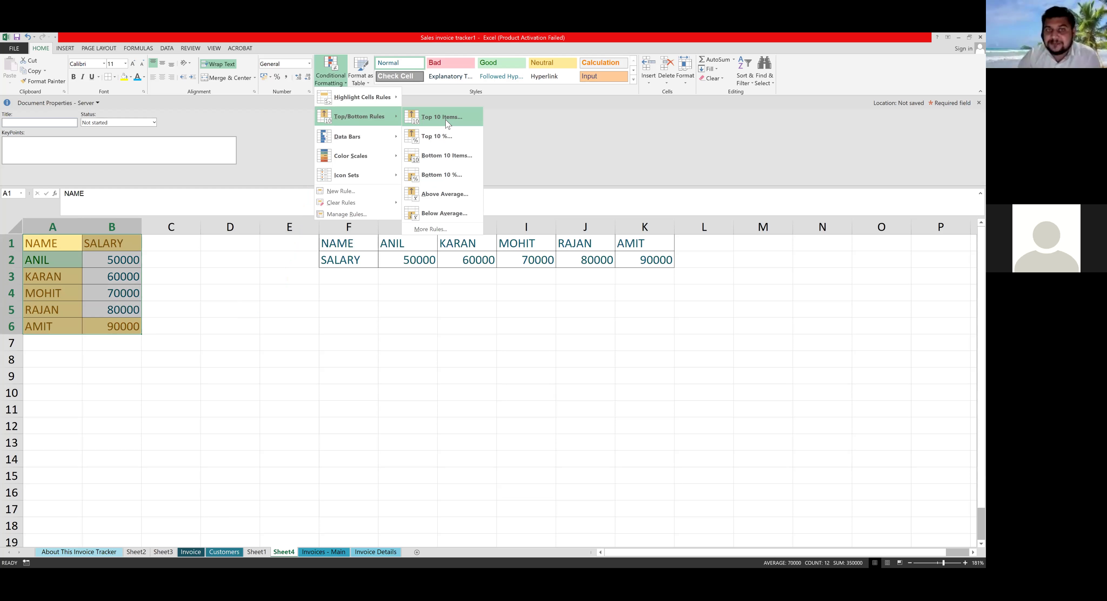
click(420, 123)
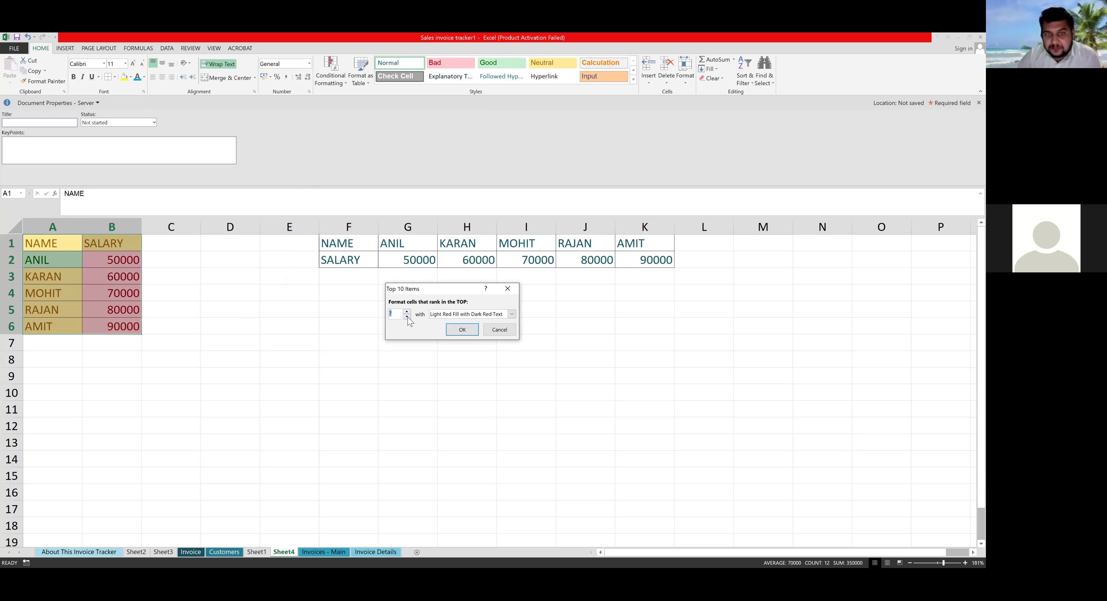
click(406, 317)
click(406, 317)
click(406, 317)
click(407, 317)
click(406, 317)
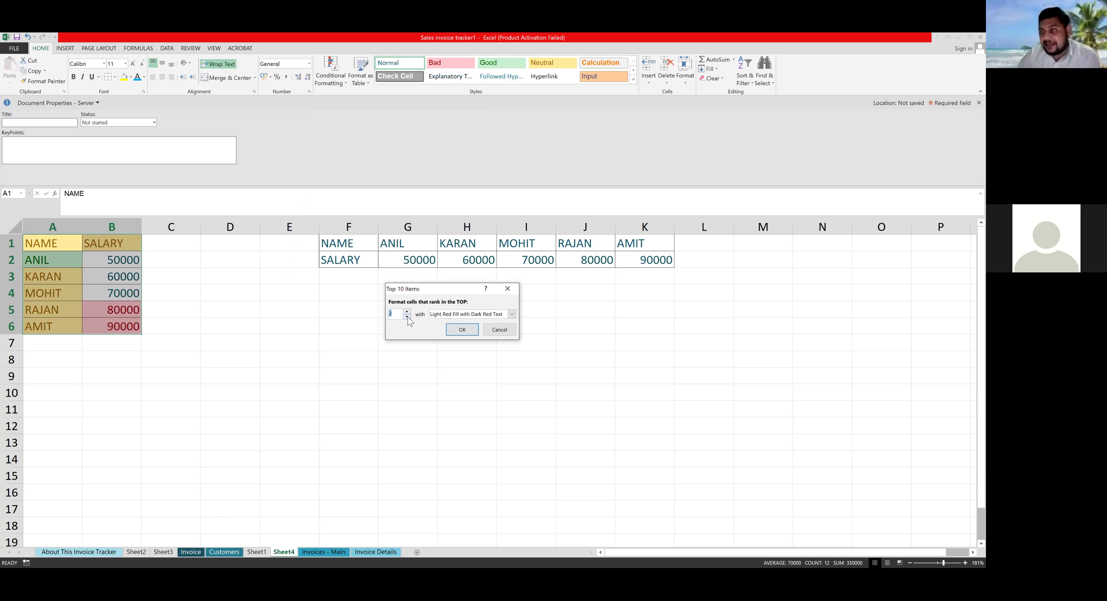
click(513, 313)
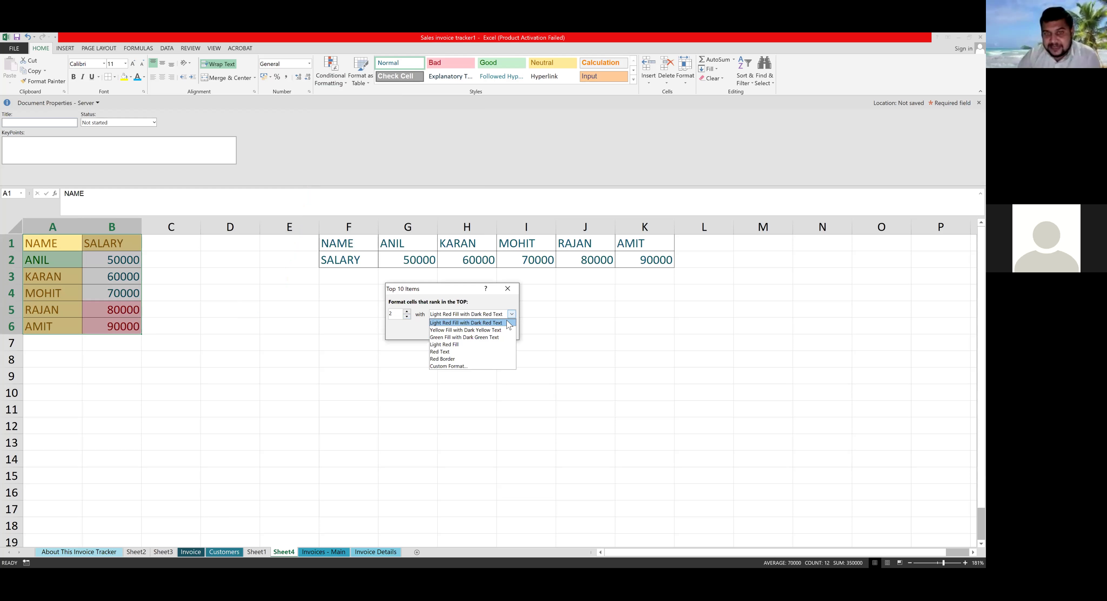
click(482, 323)
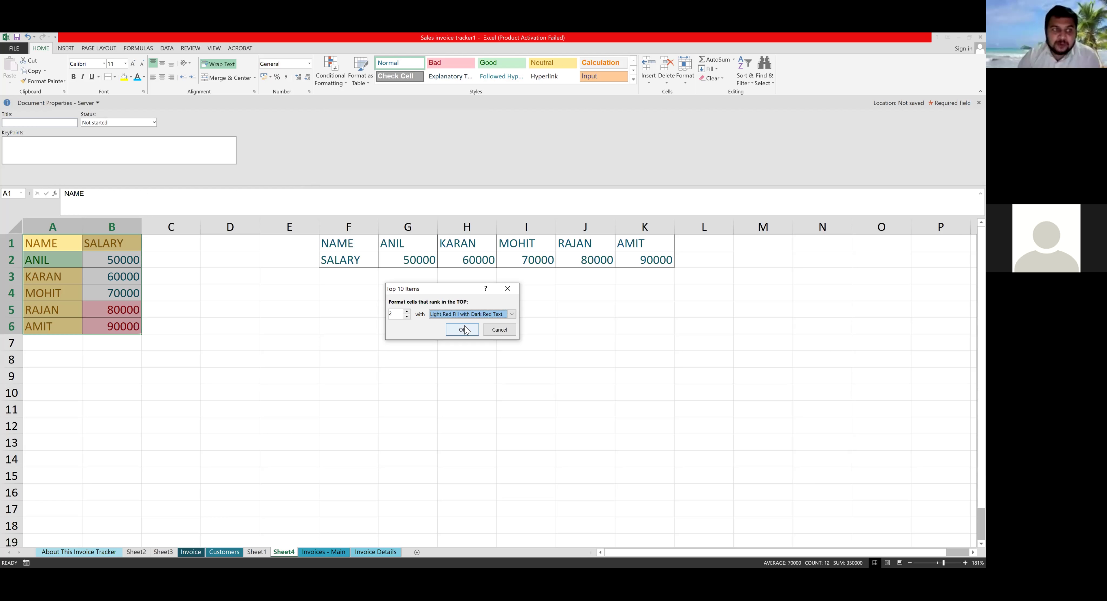
click(463, 330)
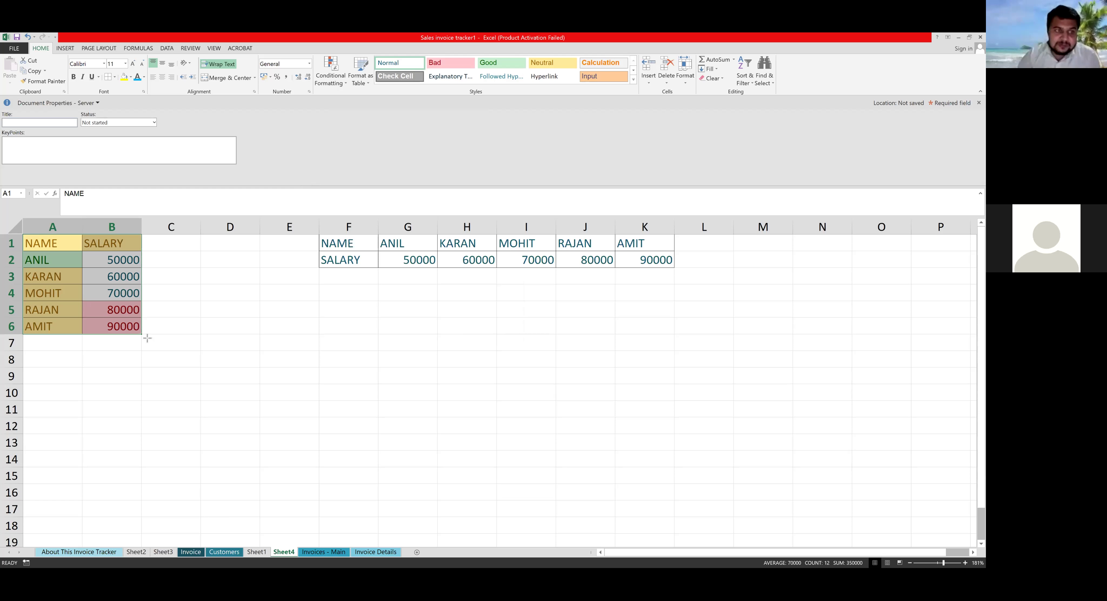
drag(83, 301, 147, 338)
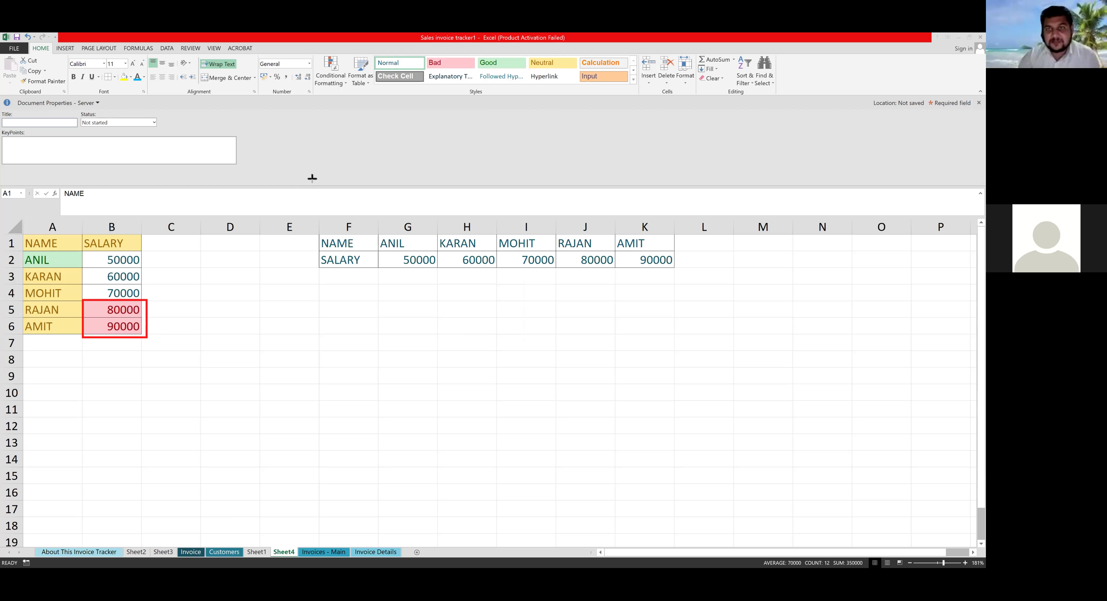
Apply blue gradient-fill data bars to the salary values in B2:B6
drag(108, 264, 95, 322)
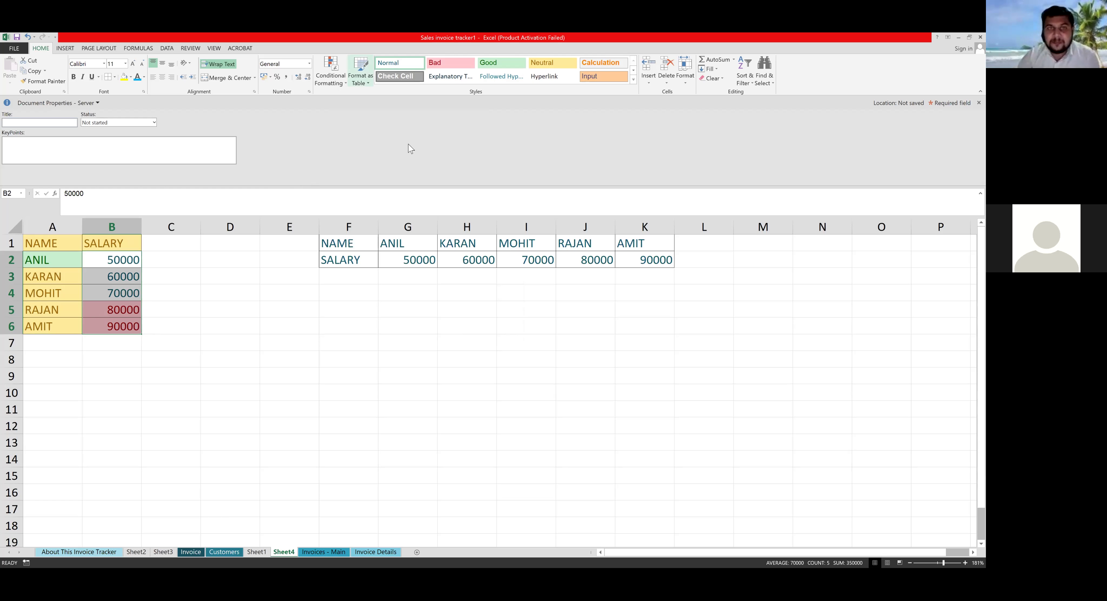
mouse_move(392, 139)
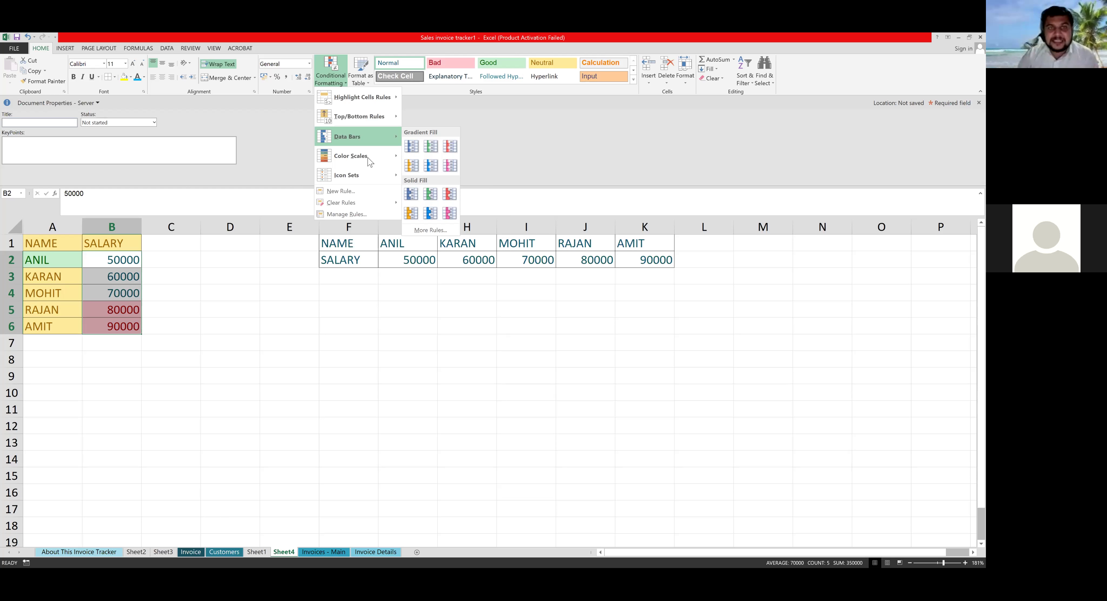
click(414, 144)
mouse_move(81, 254)
mouse_down()
mouse_move(147, 310)
mouse_move(143, 337)
mouse_up()
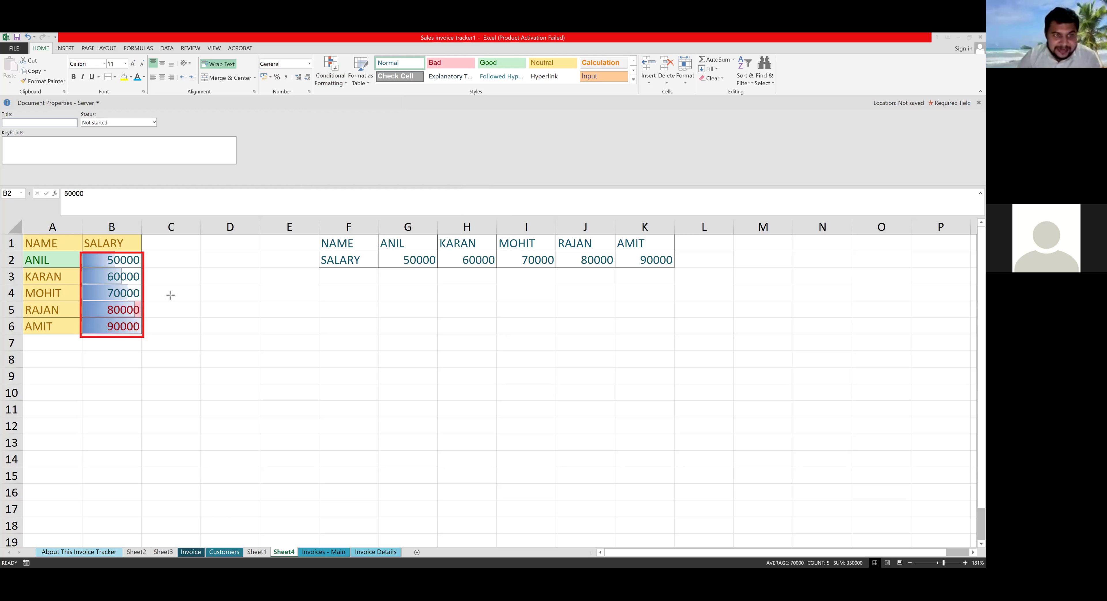
drag(284, 298, 169, 294)
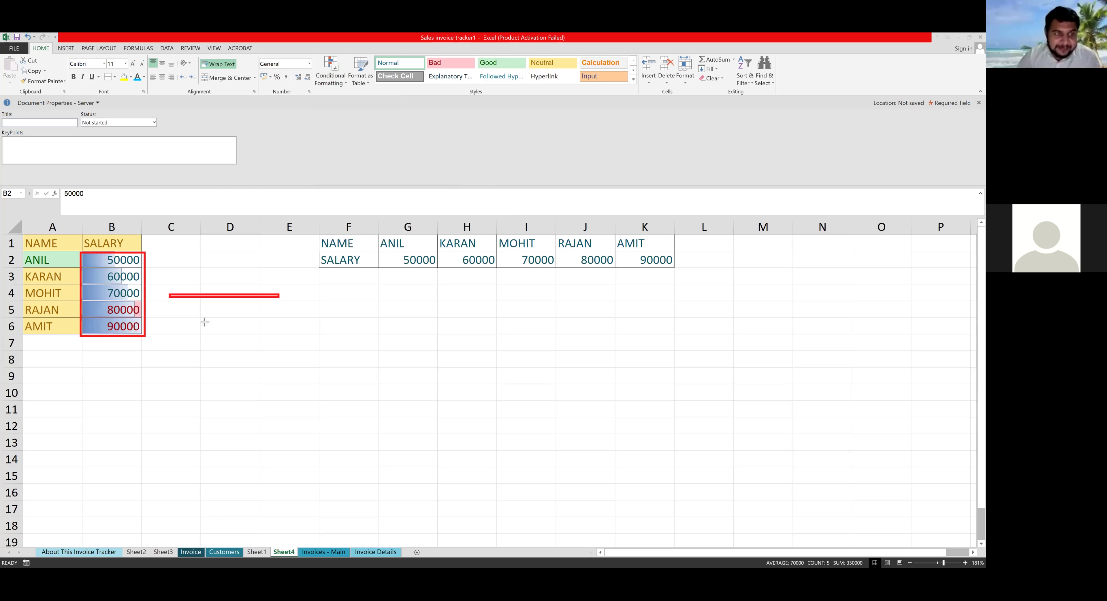
drag(51, 358, 147, 358)
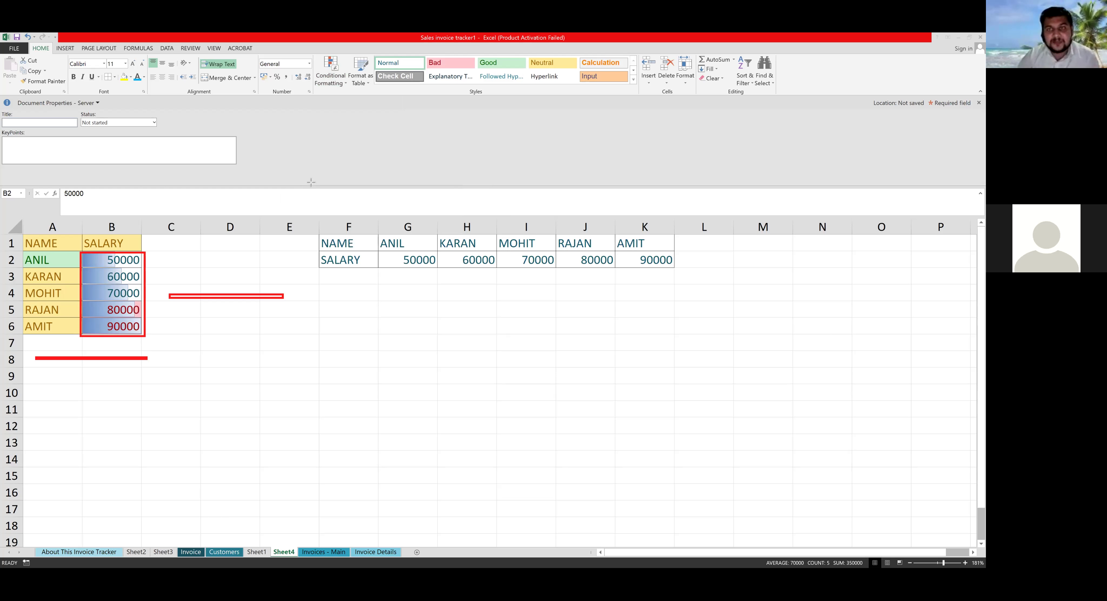
key(Escape)
Add a custom data bar rule to B2:B6 with blue solid fill and the bar direction set to Right-to-Left
mouse_move(103, 266)
mouse_down()
mouse_move(92, 307)
mouse_move(106, 325)
mouse_up()
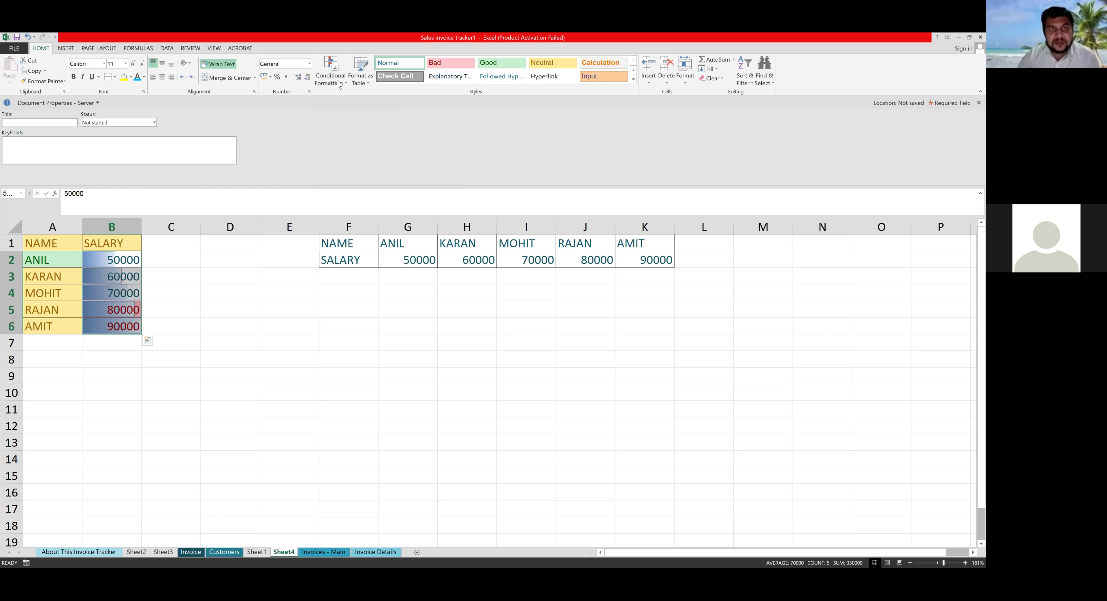
click(331, 70)
mouse_move(357, 137)
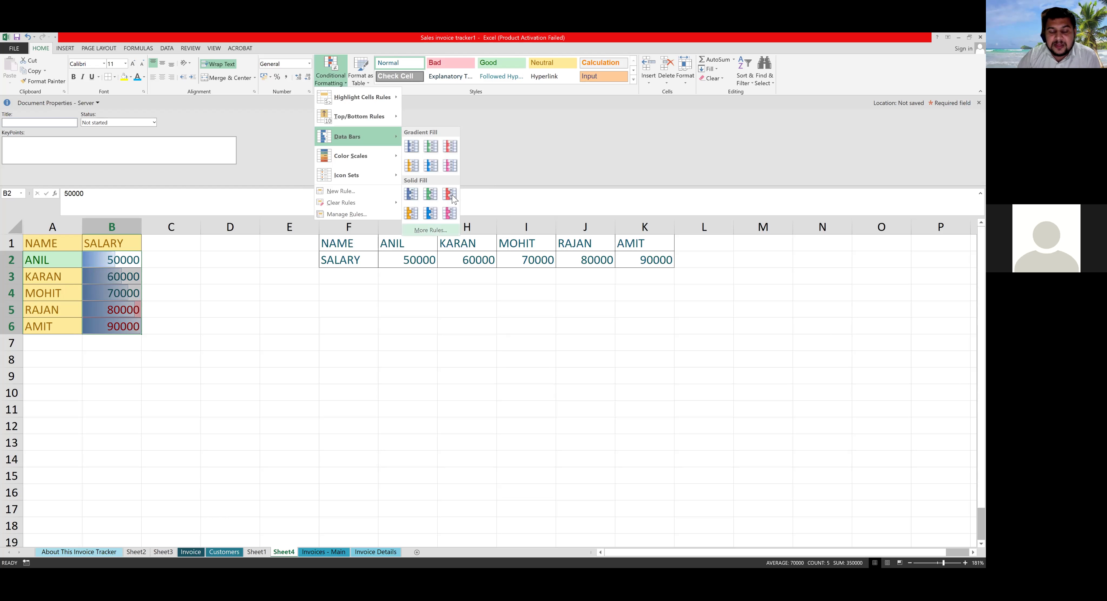
click(430, 230)
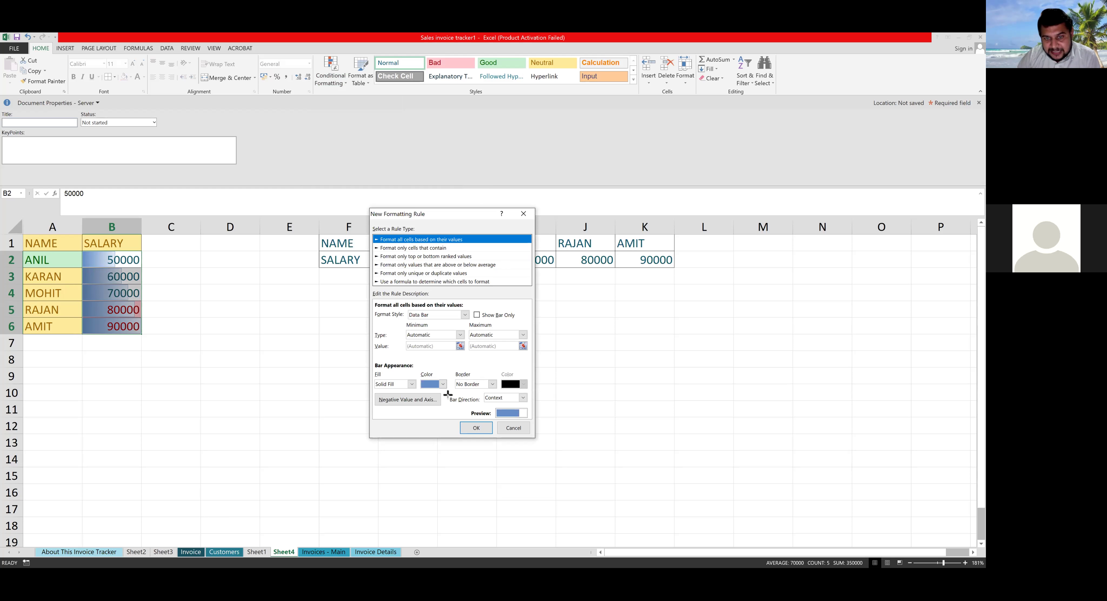
key(shift+super+s)
mouse_move(446, 394)
mouse_down()
mouse_move(510, 412)
mouse_move(532, 404)
mouse_up()
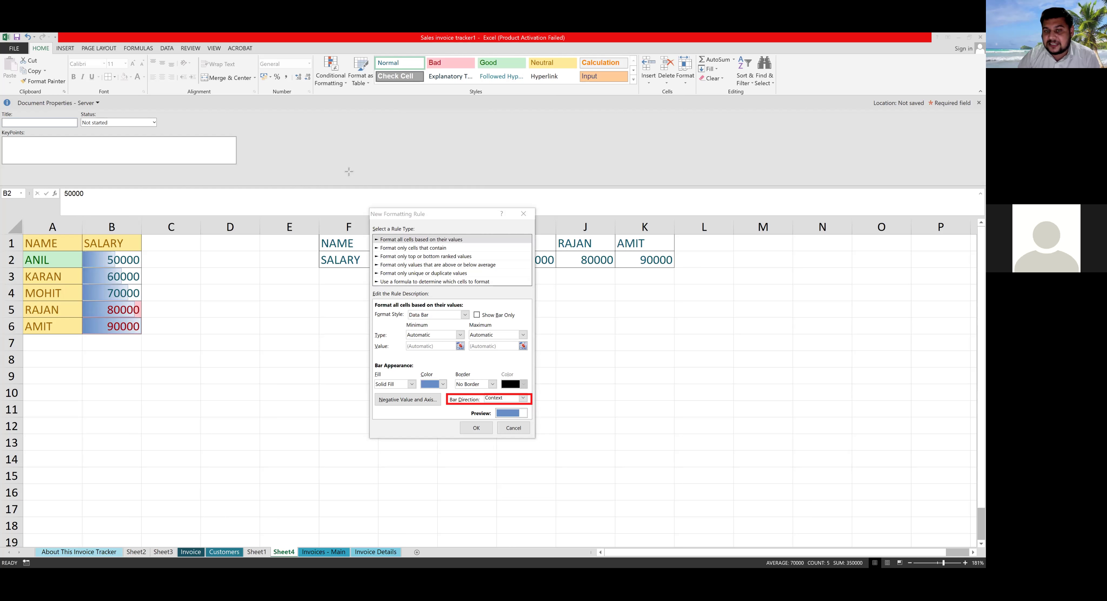
click(524, 400)
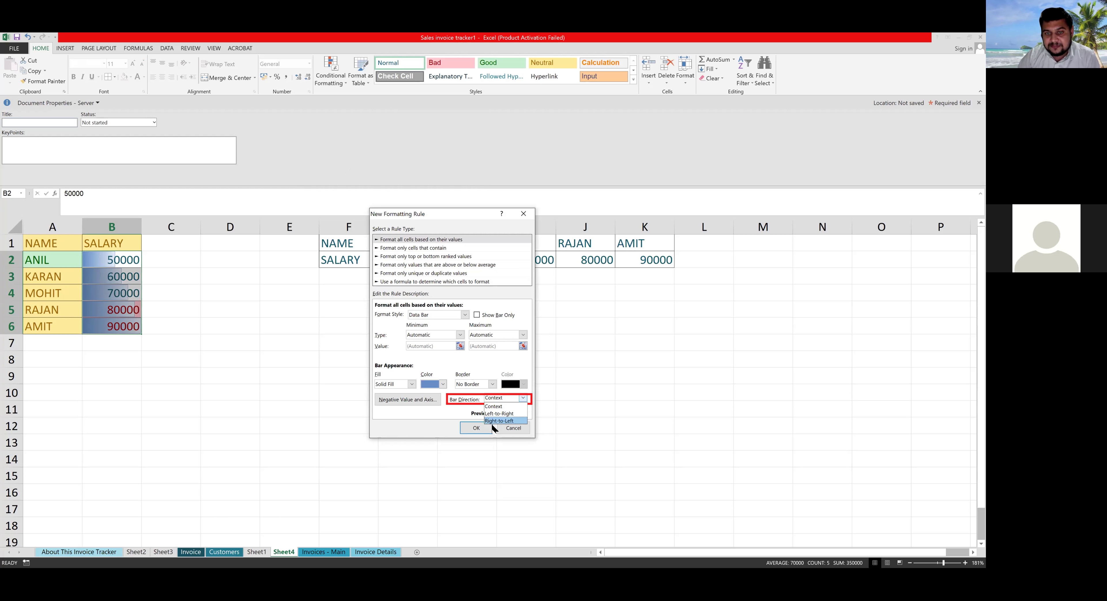
click(498, 421)
click(480, 428)
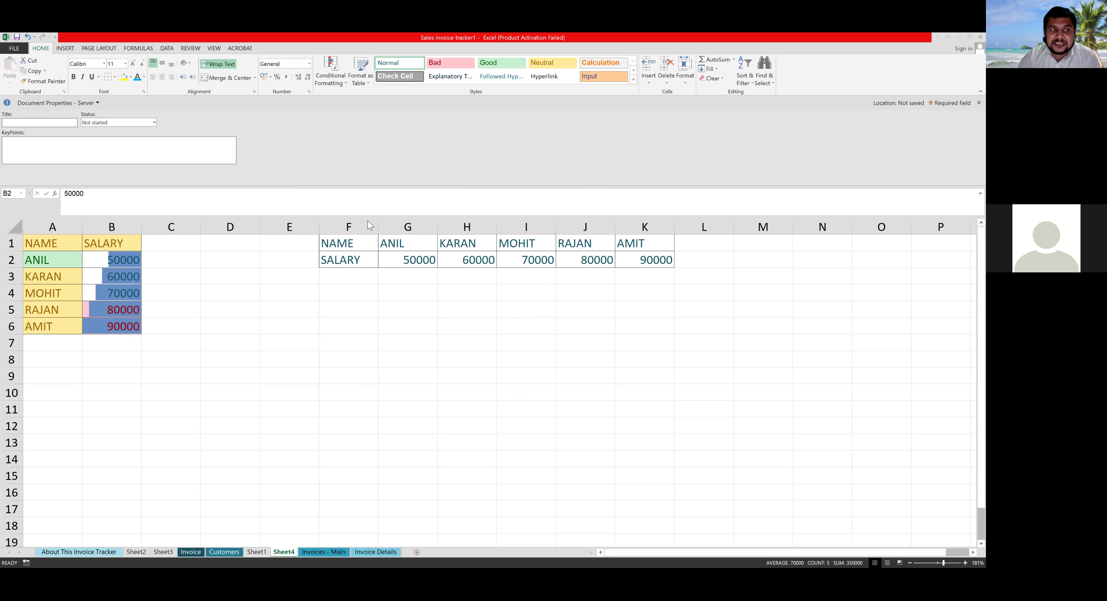
Set the font of cell C2 to Wingdings and enter P in it
drag(52, 243, 127, 323)
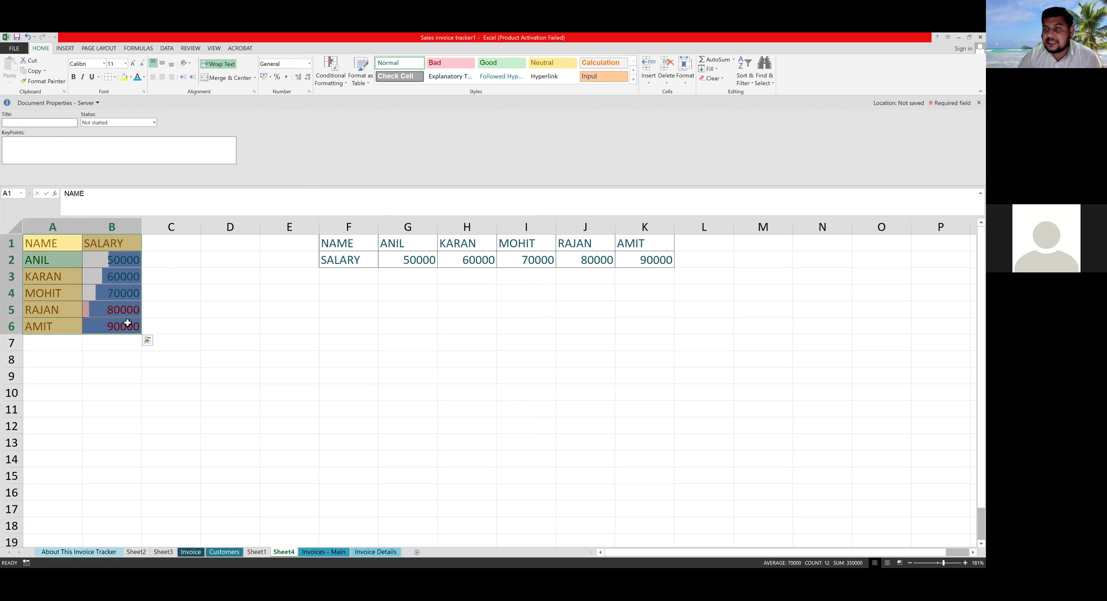
click(161, 261)
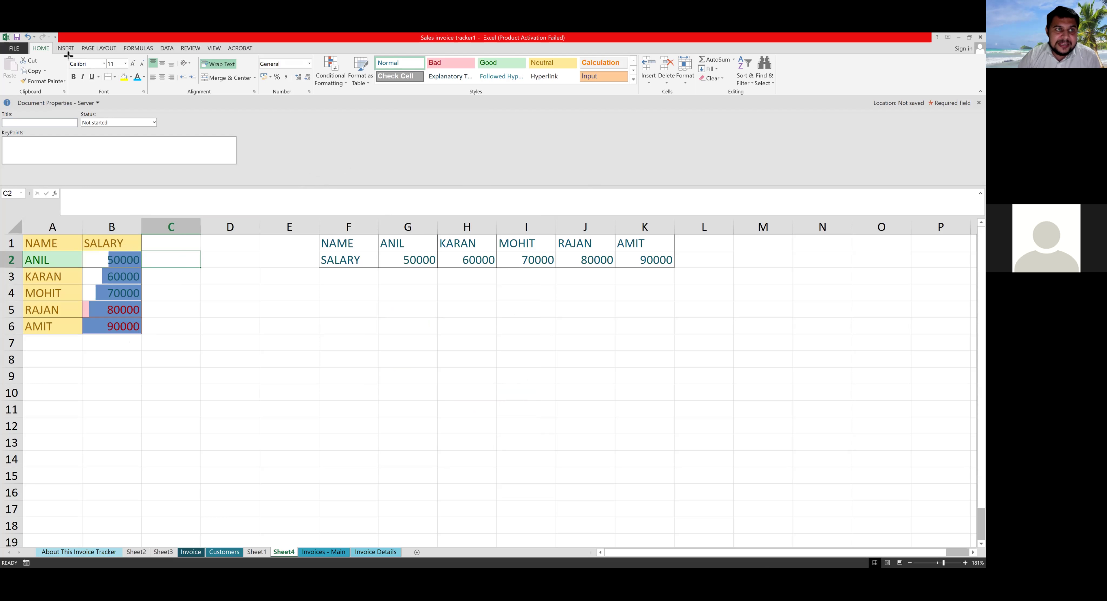
drag(68, 55, 112, 70)
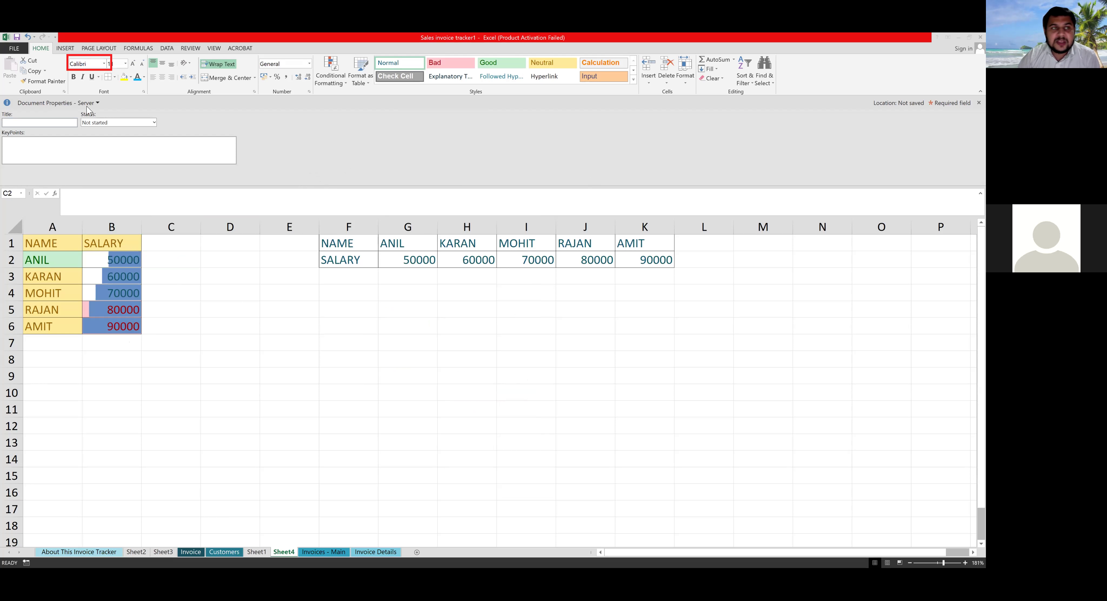
click(106, 62)
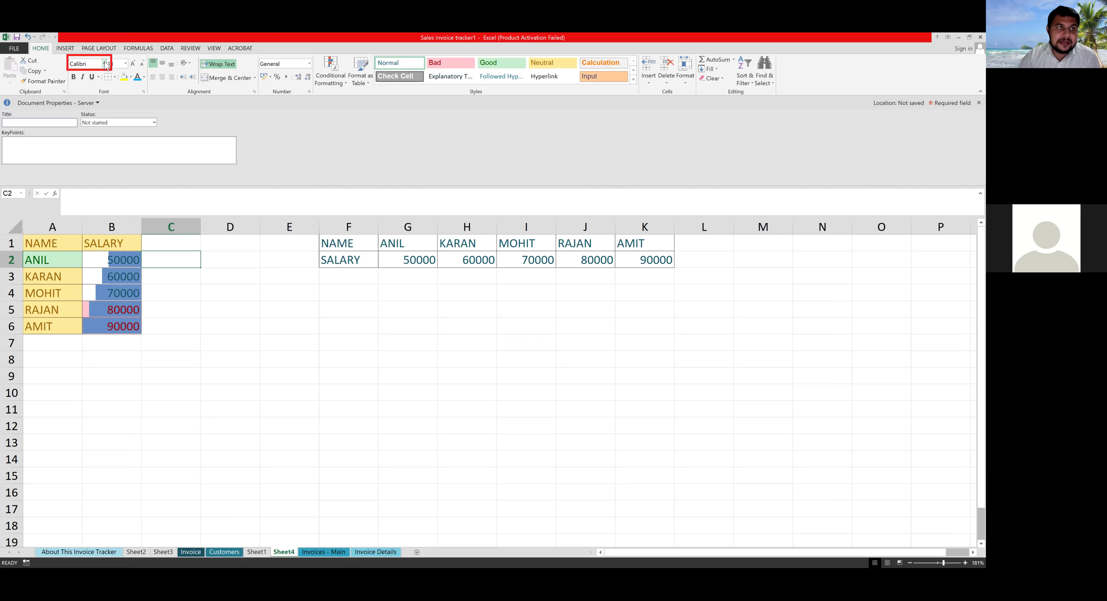
click(105, 63)
scroll(135, 223, down, 4)
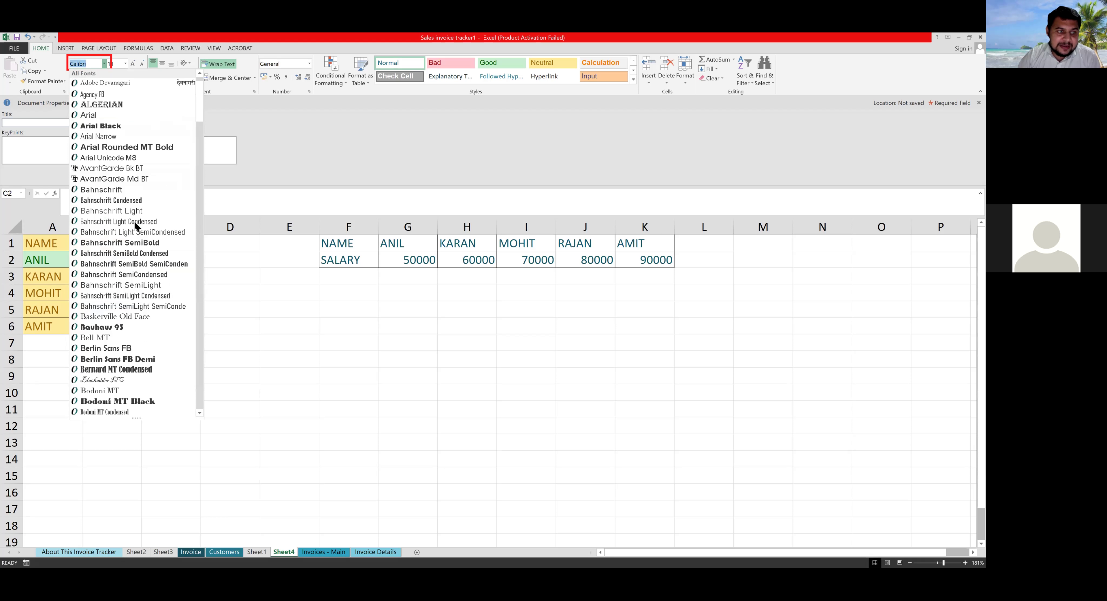
scroll(137, 233, down, 10)
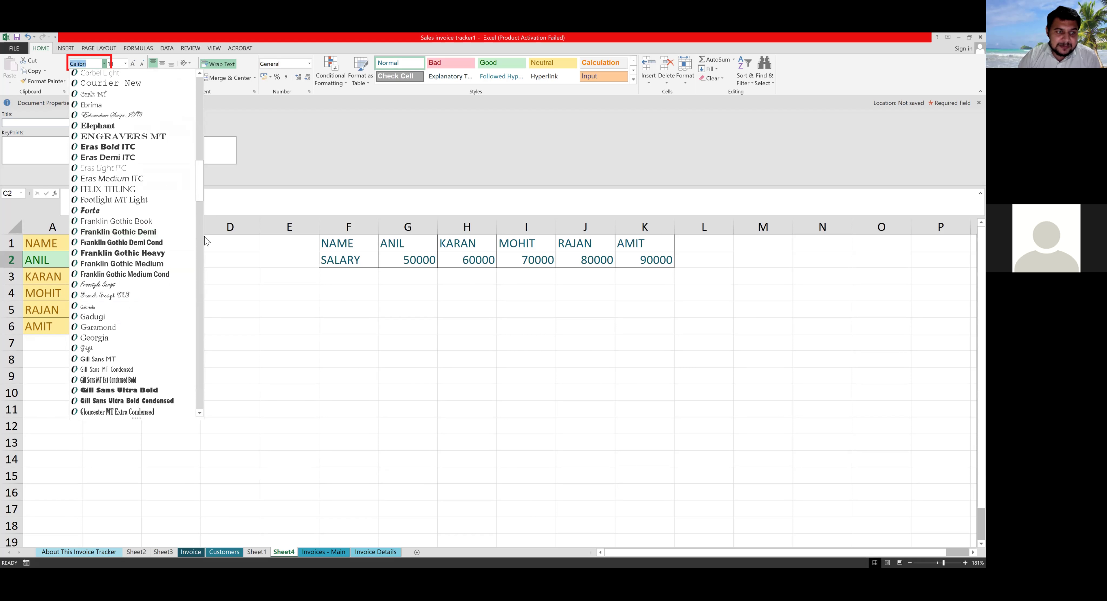
scroll(219, 369, down, 20)
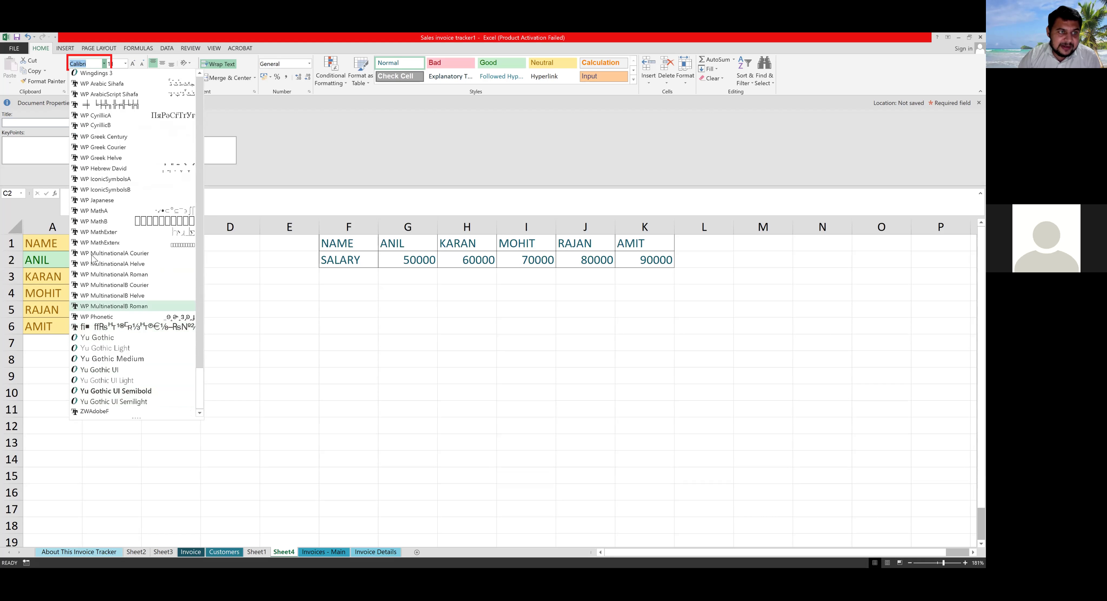
scroll(107, 220, up, 4)
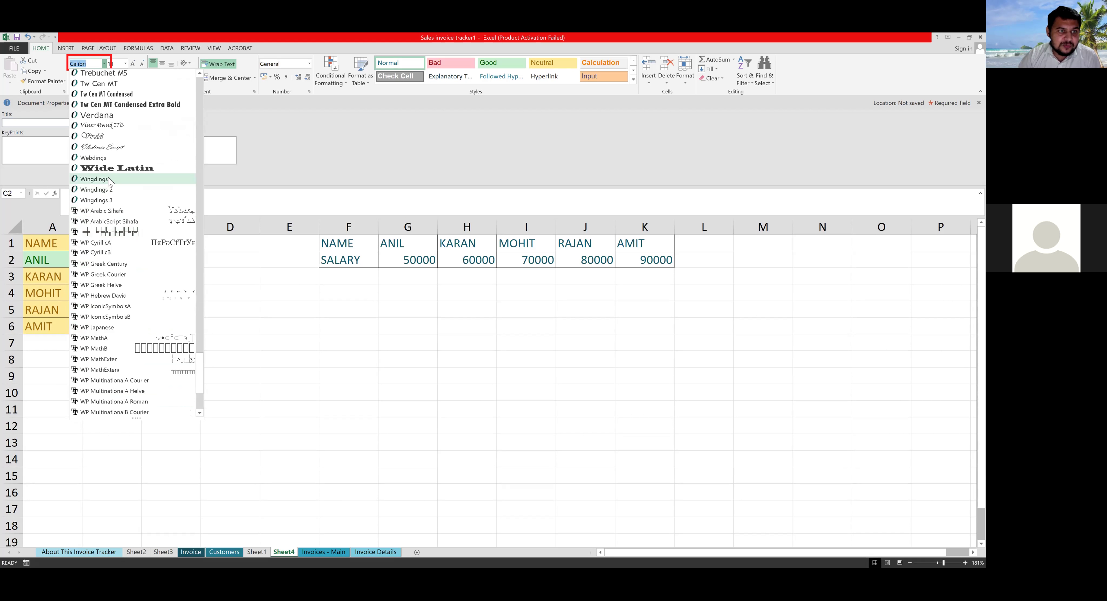
click(102, 181)
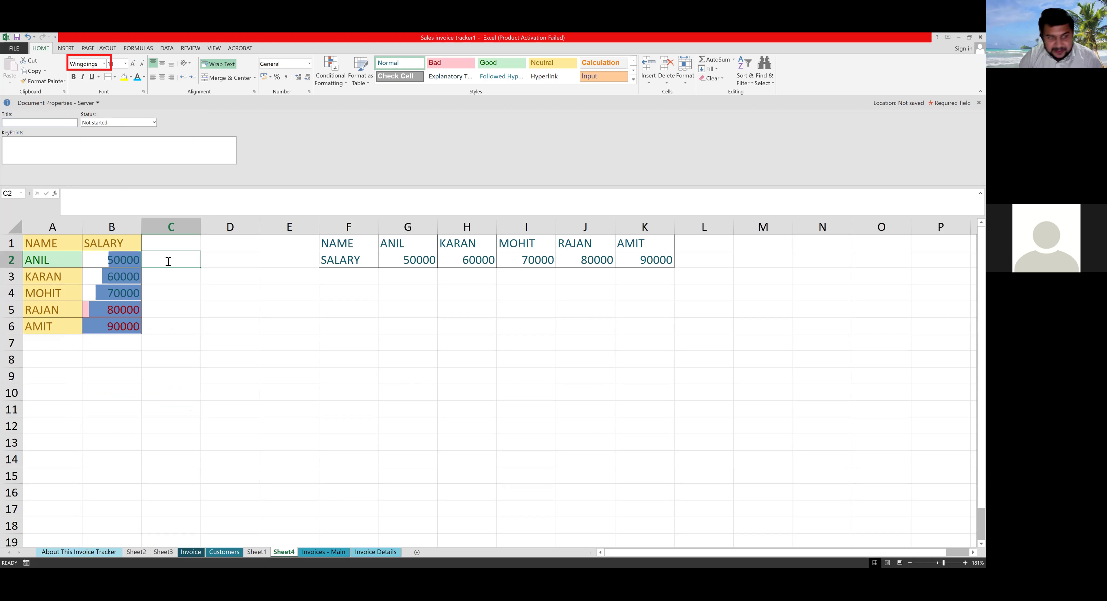
text(P)
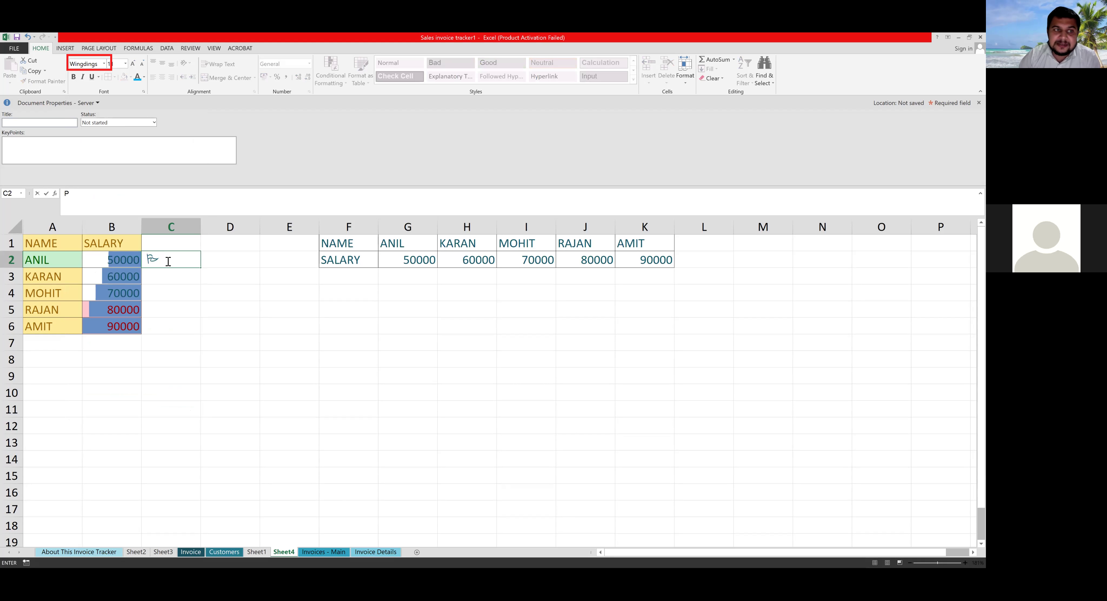
click(162, 275)
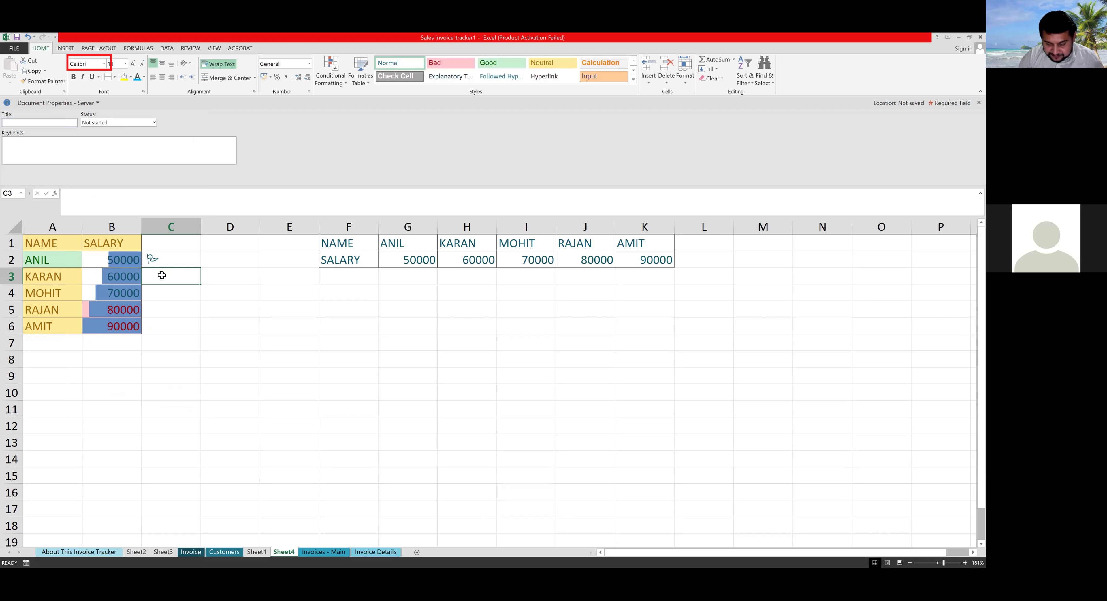
key(ctrl+o)
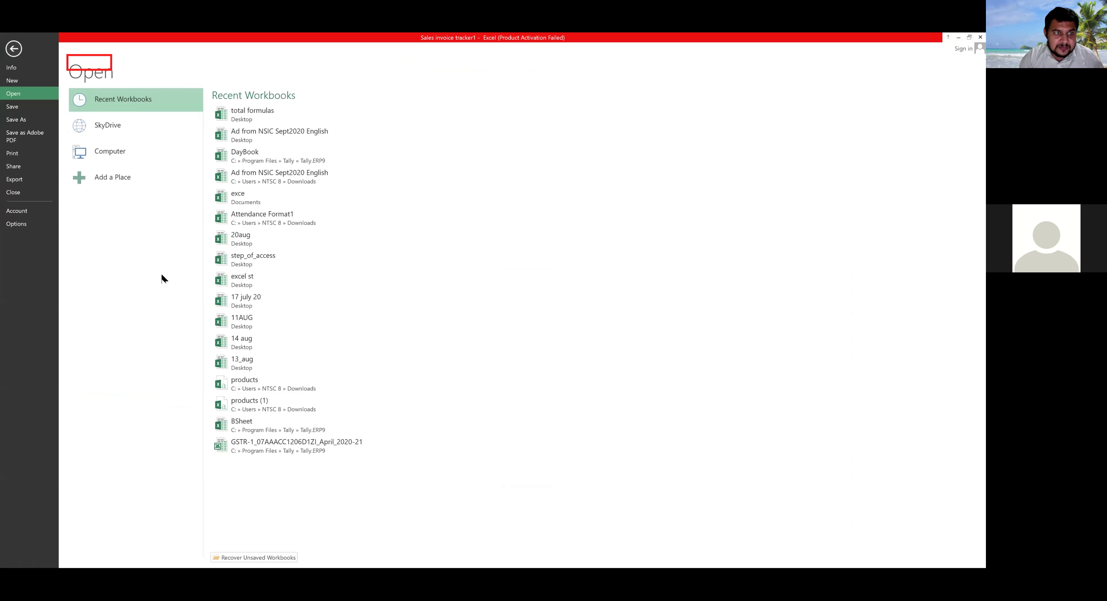
click(13, 49)
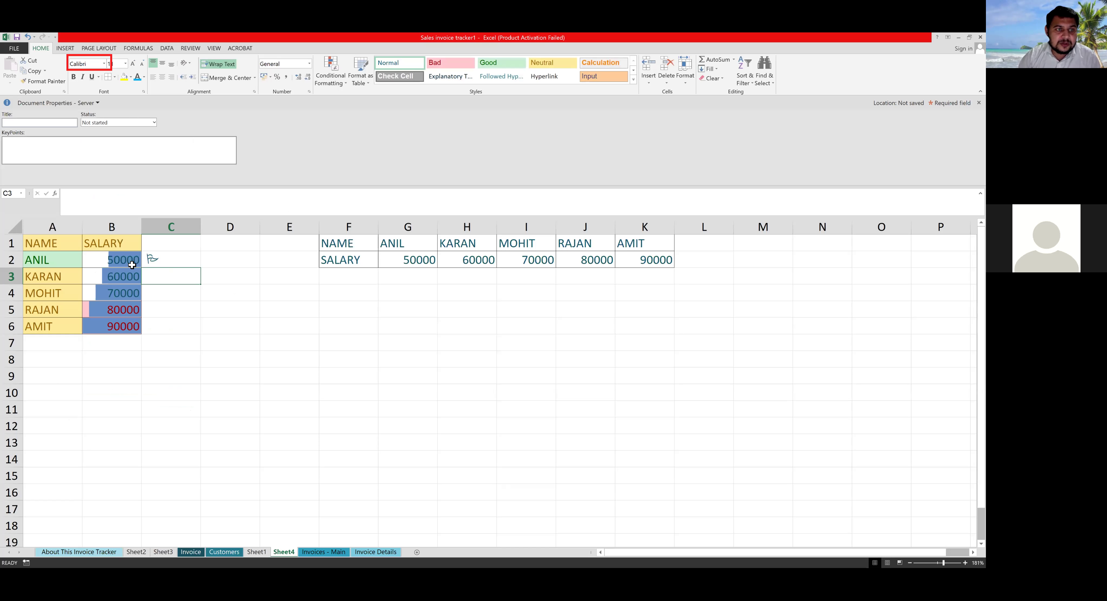
text(P)
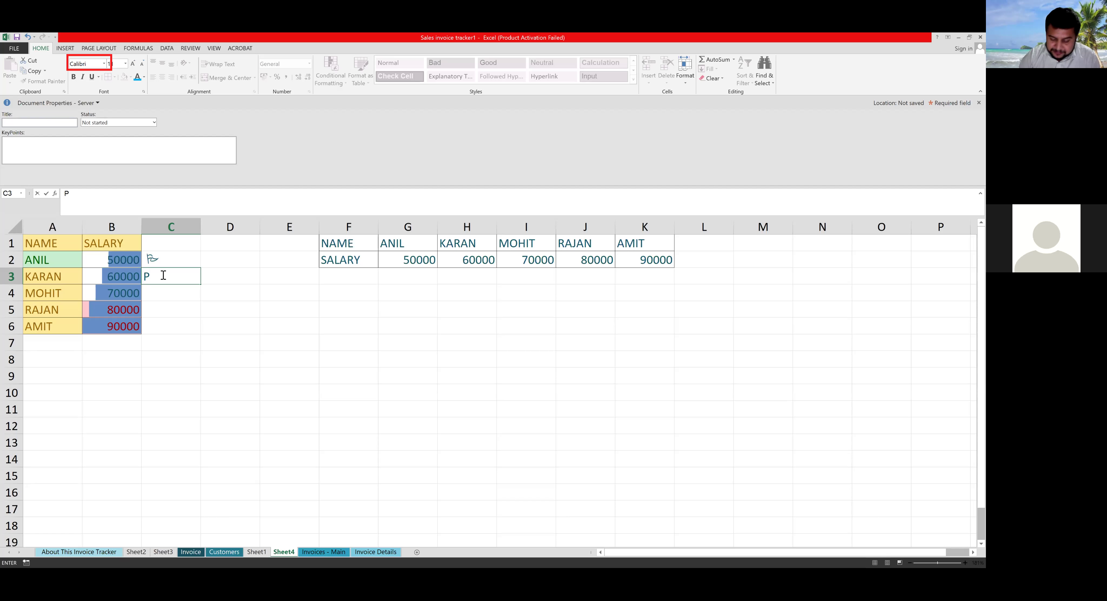
key(BackSpace)
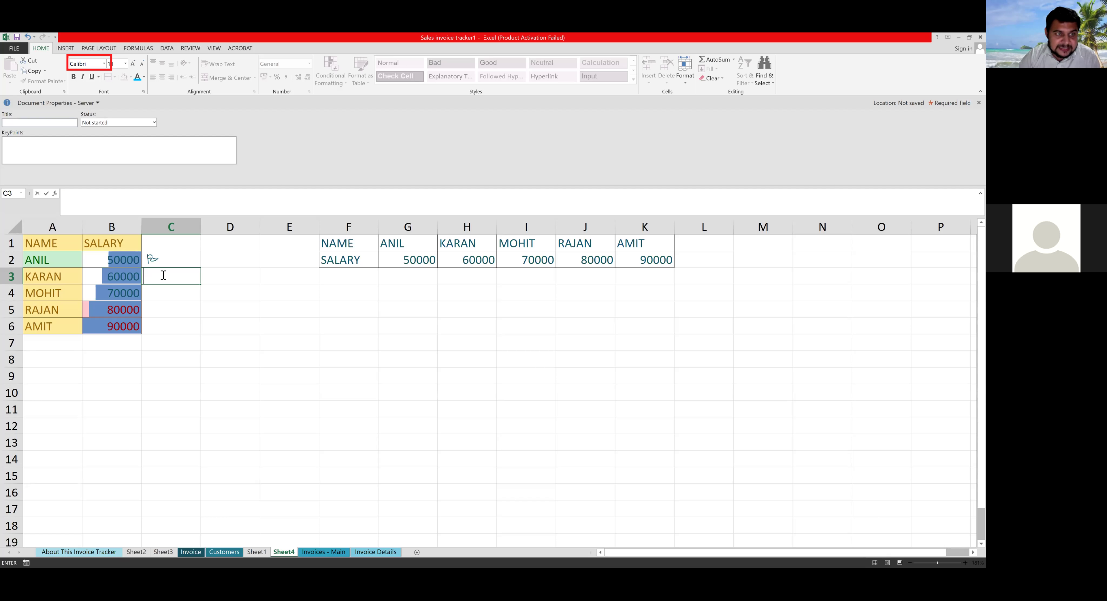
click(192, 308)
click(165, 274)
Apply the Wingdings font to the range C2:C6
drag(171, 260, 167, 326)
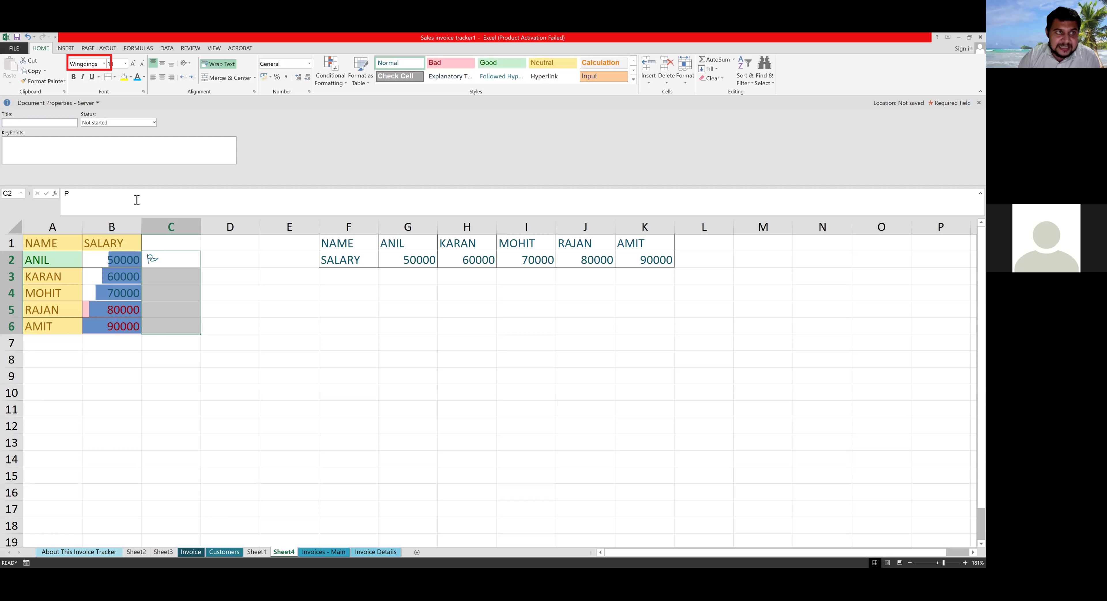
click(106, 65)
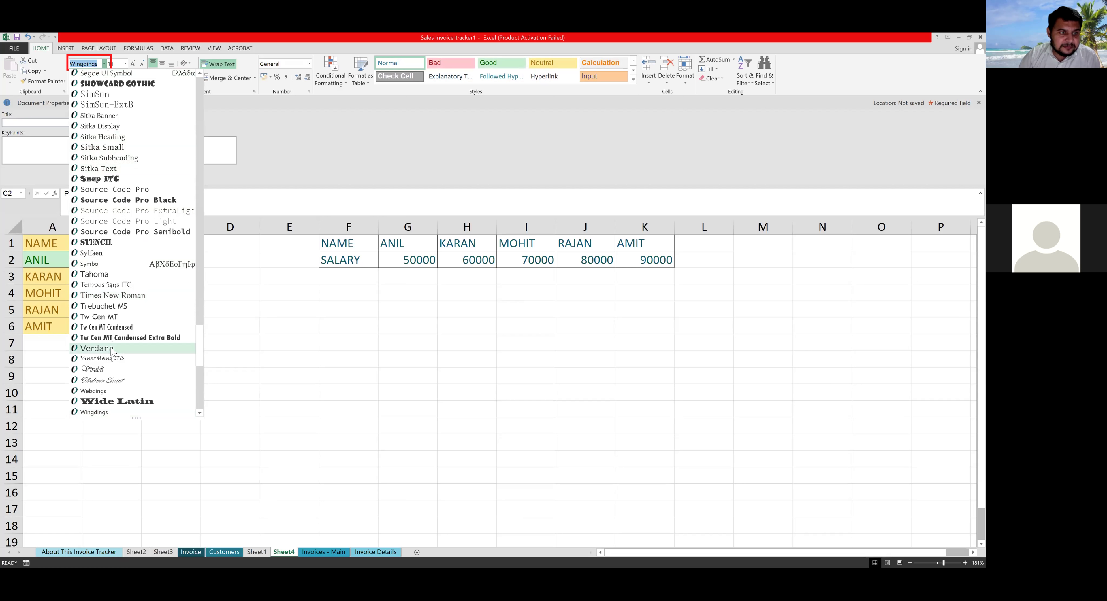
scroll(108, 347, down, 3)
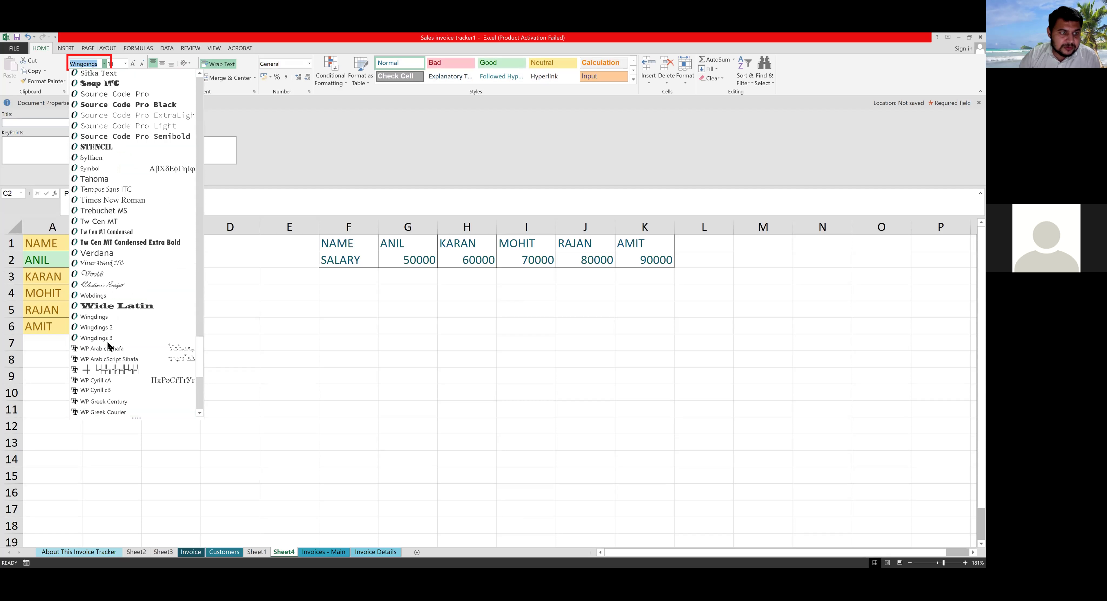
click(106, 318)
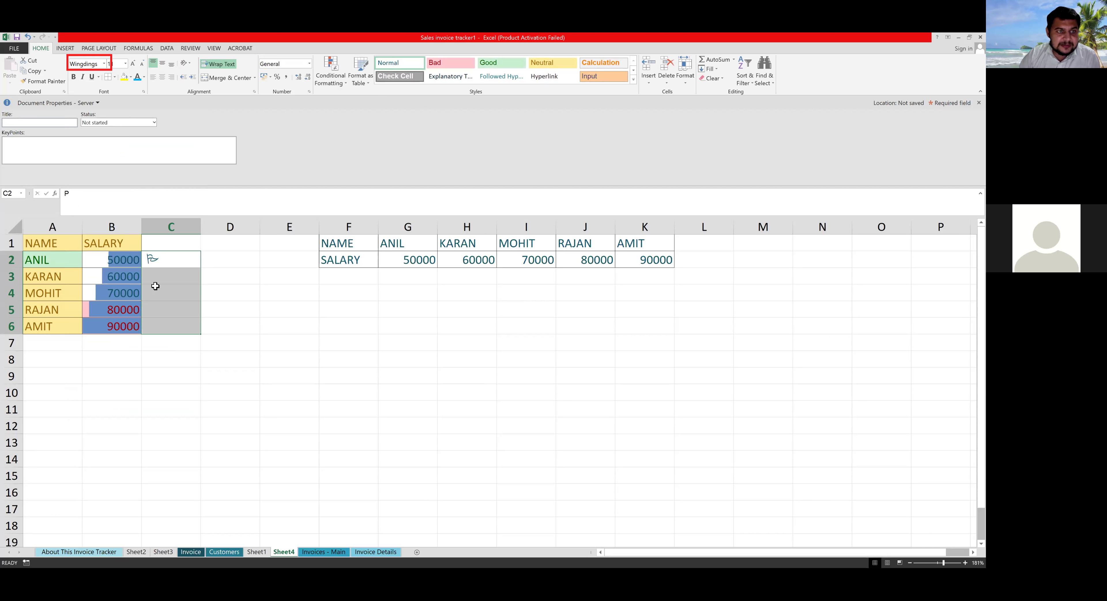
Enter E in cell C3 and O in cell C4 so they display as Wingdings symbols
click(158, 278)
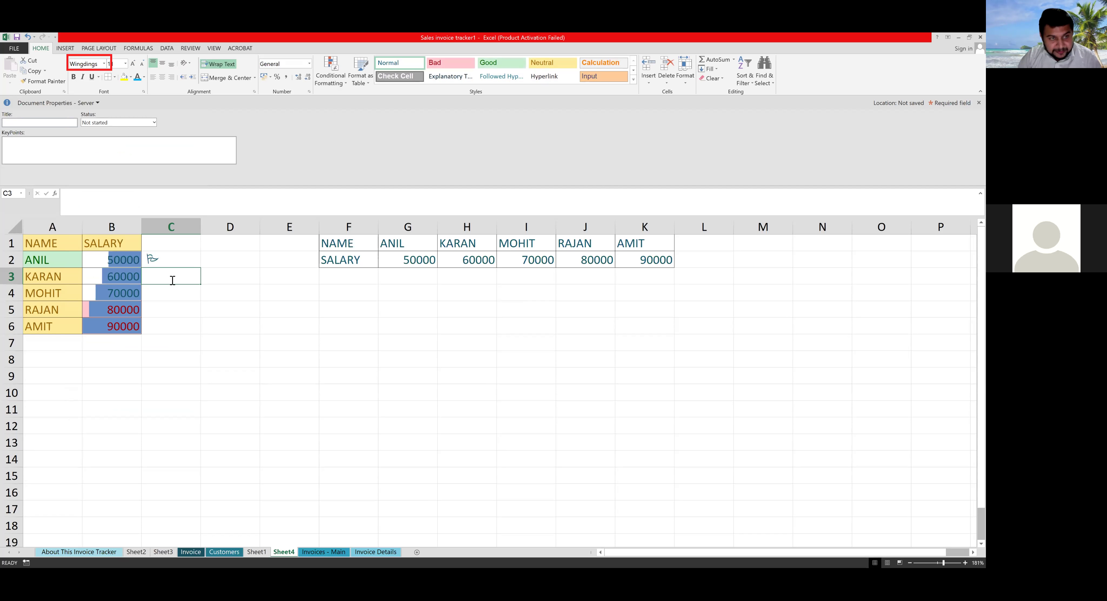
text(E)
click(162, 293)
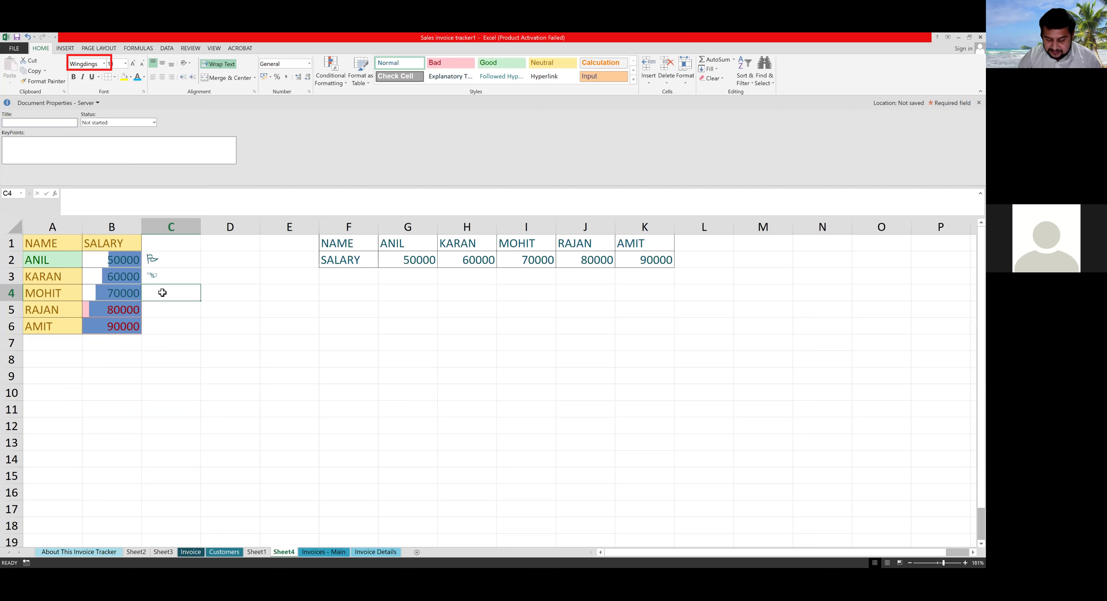
text(O)
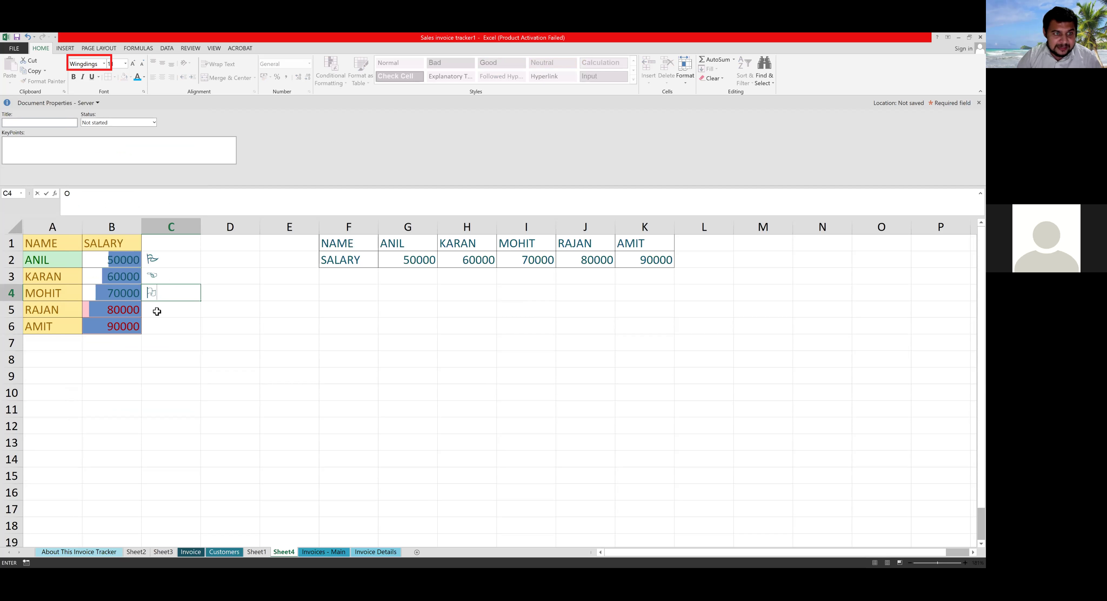
click(160, 314)
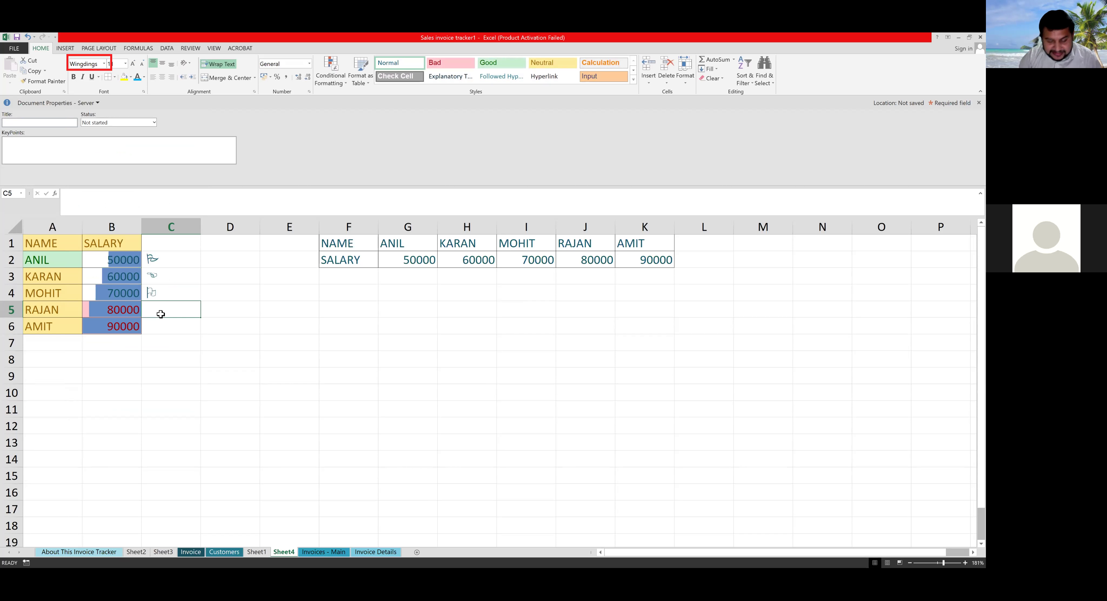
key(ctrl+o)
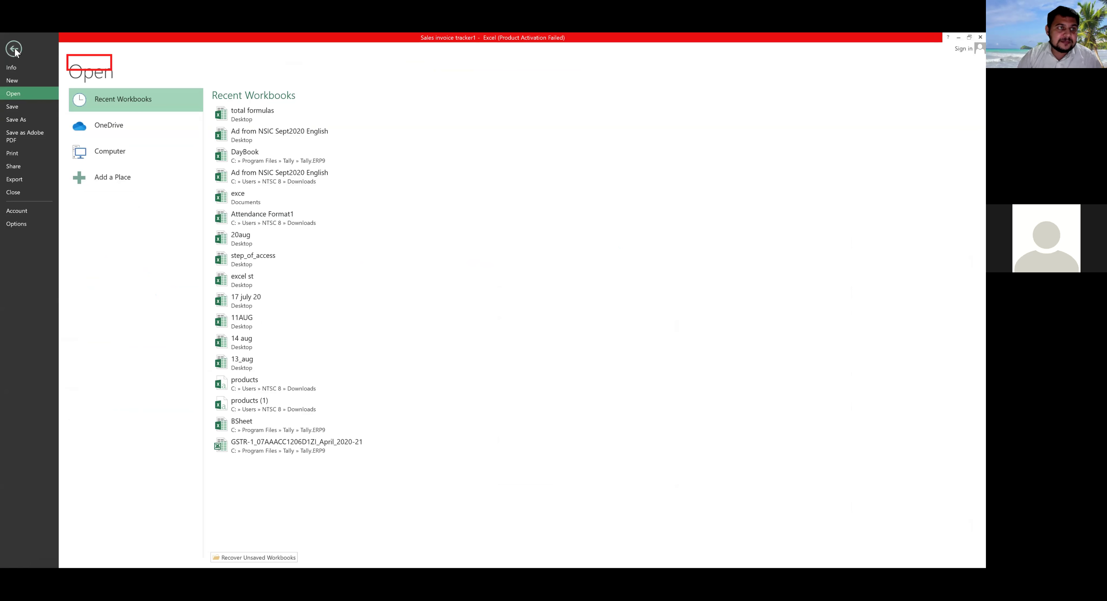
click(14, 51)
key(Up)
key(Up)
key(Up)
key(Down)
key(Down)
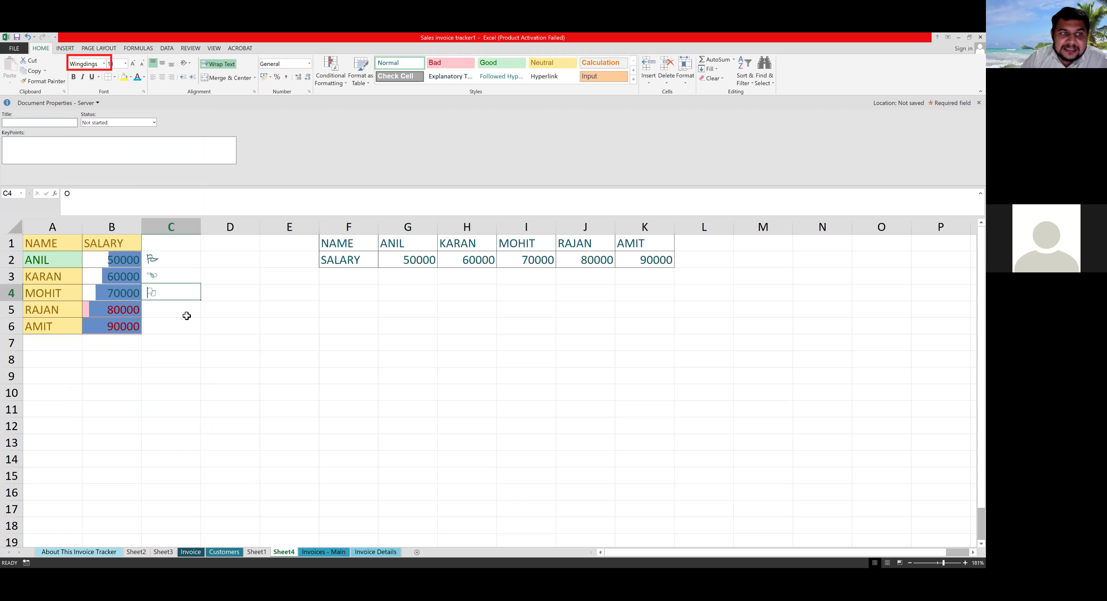
Enlarge the font of the pointing-hand symbol in cell C3 by seven size increments
click(171, 279)
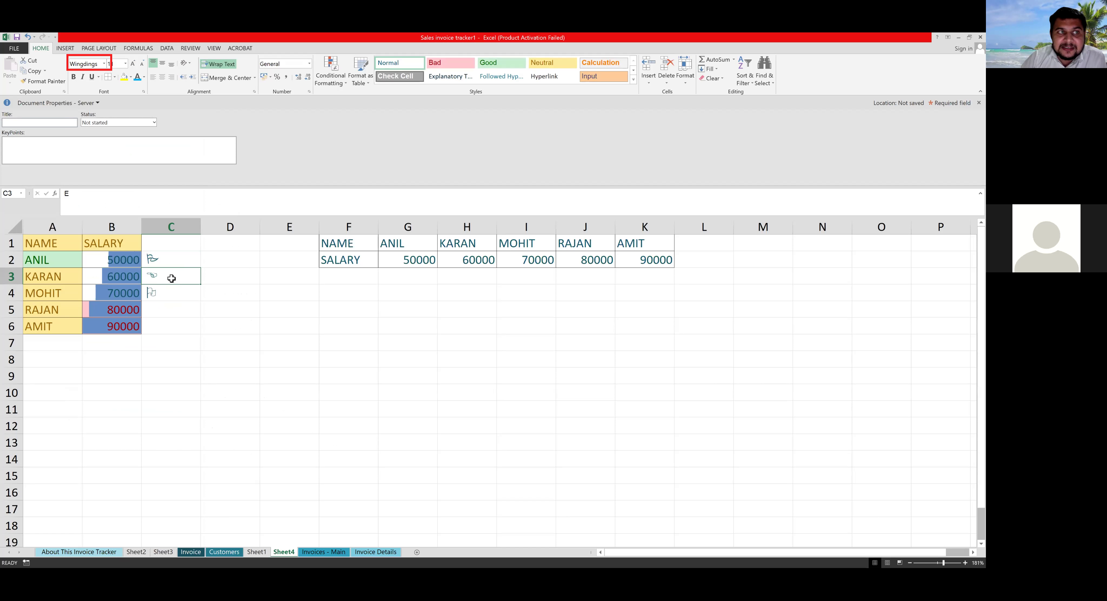
click(134, 64)
click(134, 64)
click(134, 64)
click(134, 64)
click(135, 63)
click(136, 64)
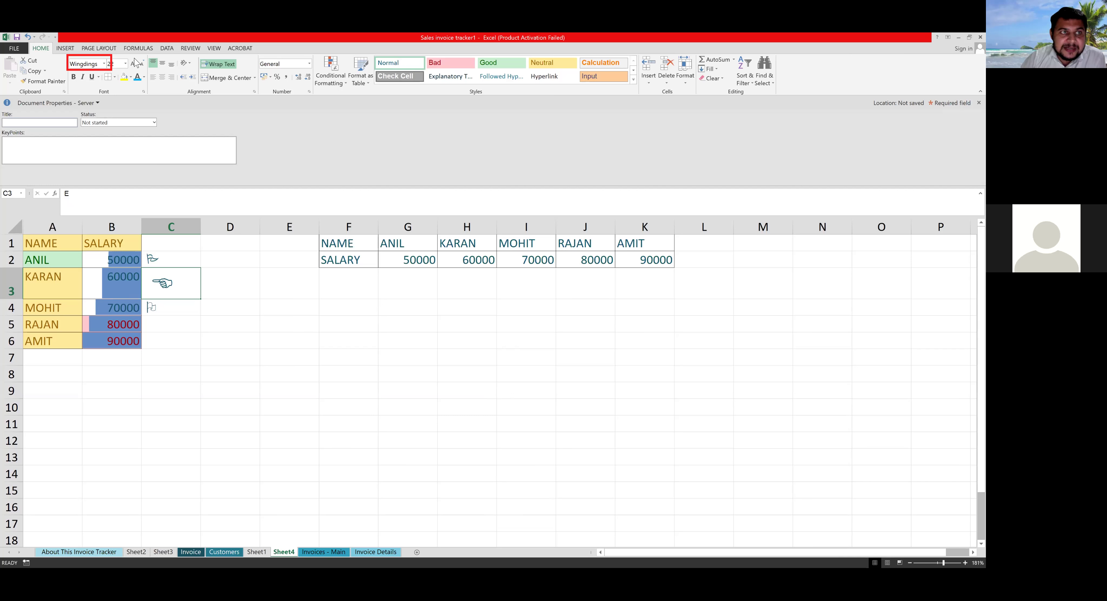
click(135, 64)
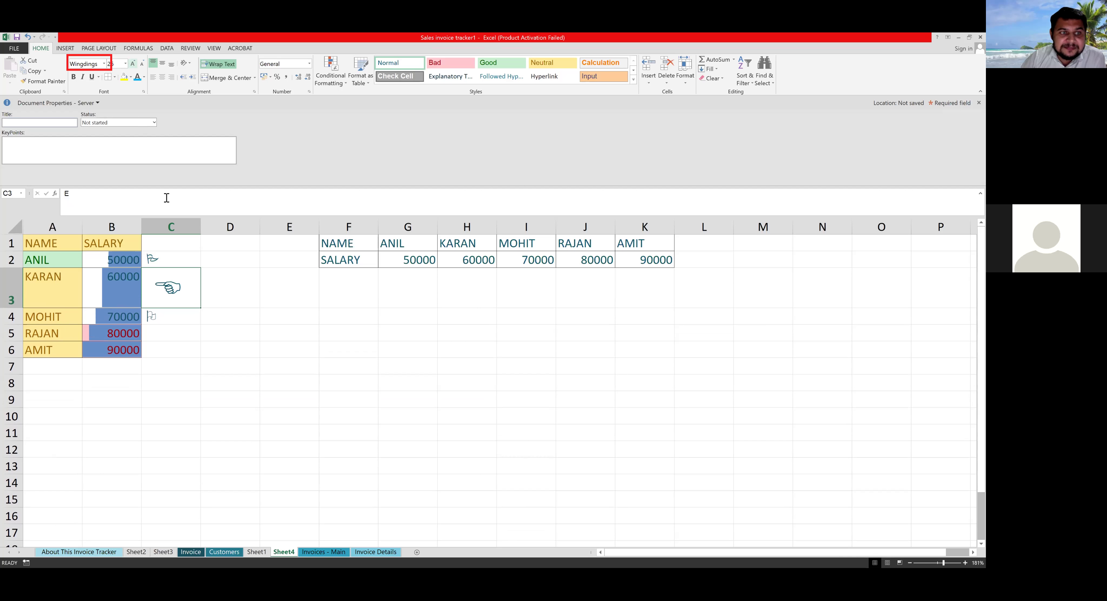
Increase the font size of the flag symbol in cell C4 to 20
click(181, 336)
click(185, 300)
click(172, 318)
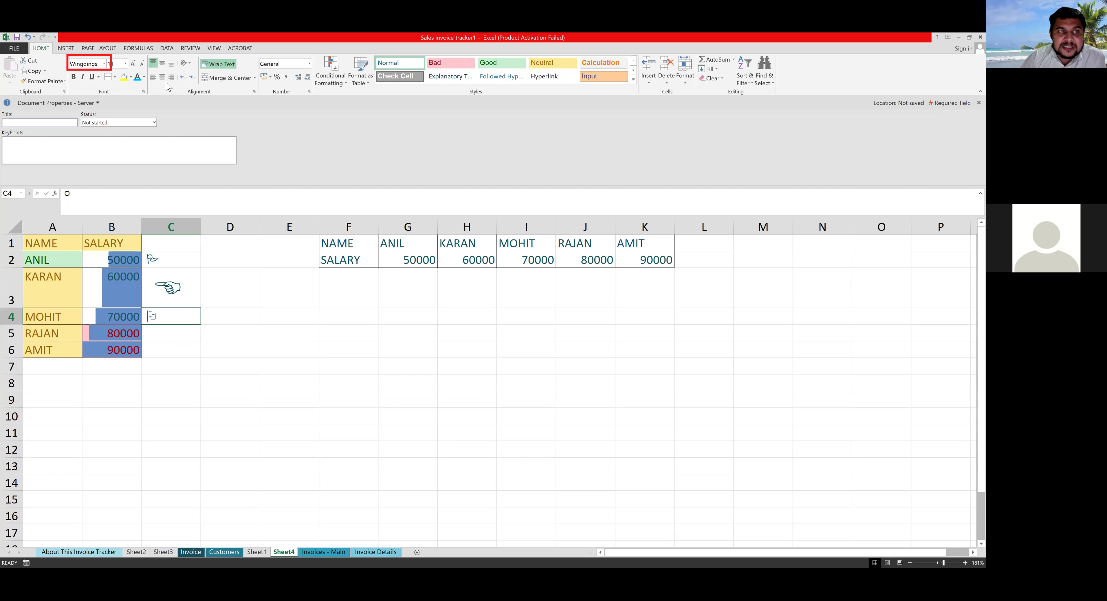
click(134, 64)
click(134, 64)
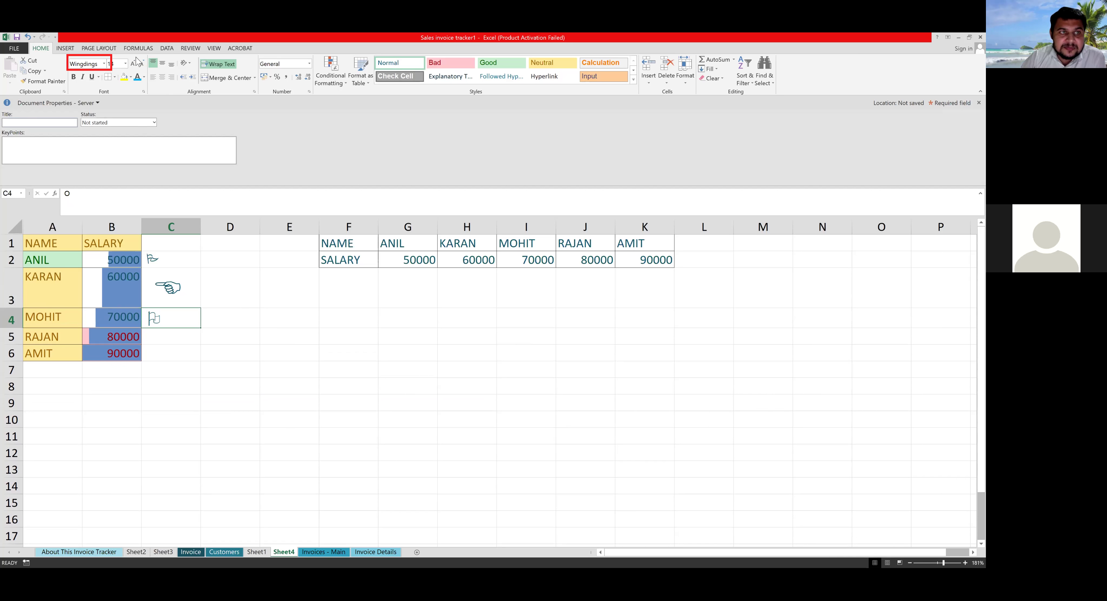
click(134, 64)
click(134, 64)
click(134, 63)
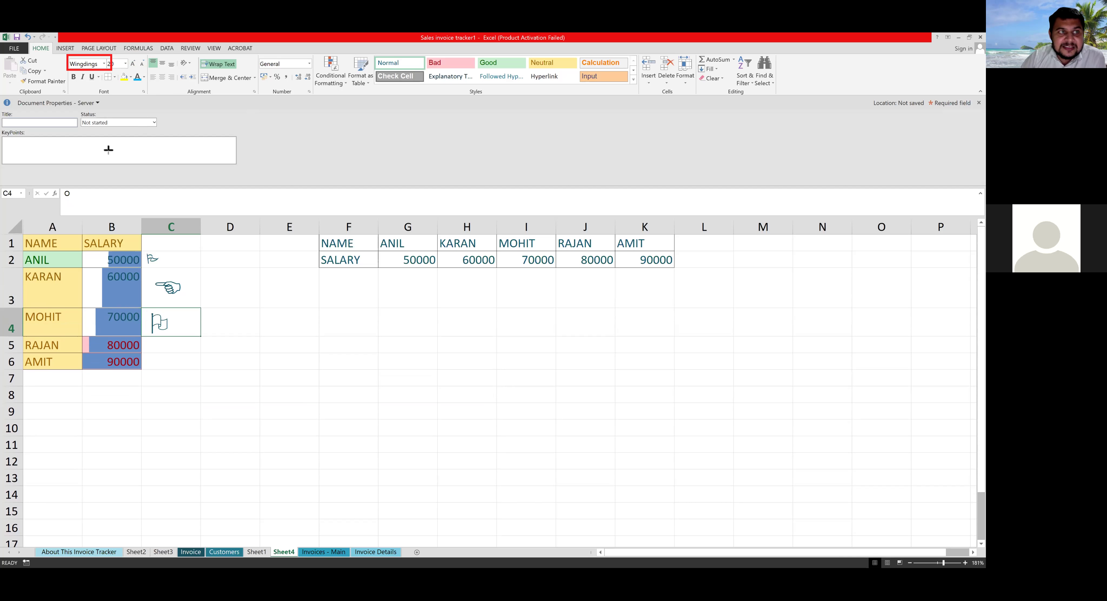
drag(107, 149, 92, 70)
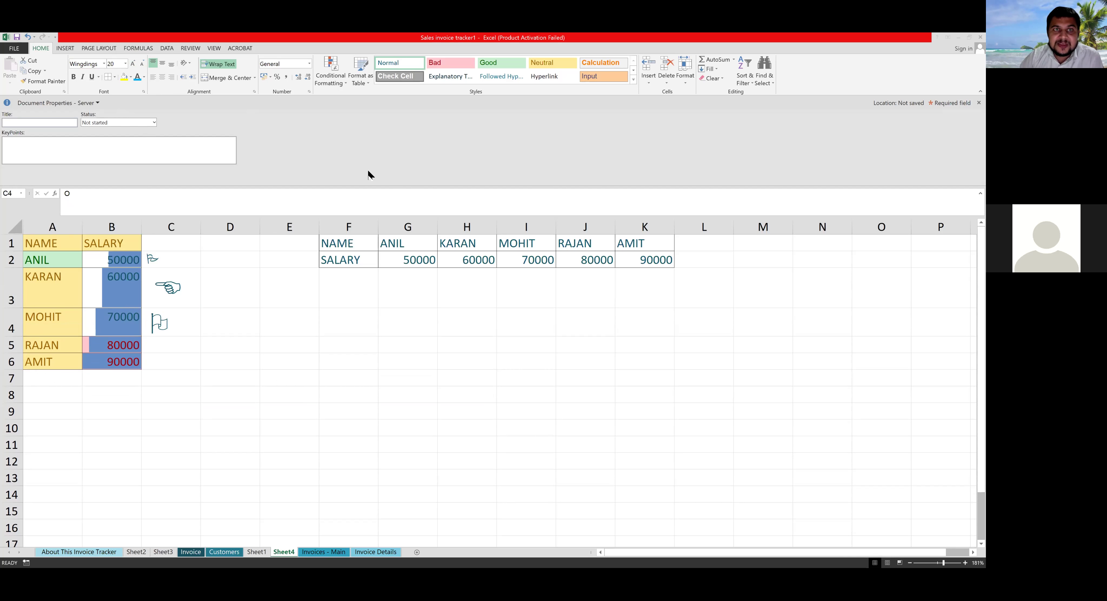
Enter the date 1/4/2020 in cell E4
click(295, 323)
click(306, 334)
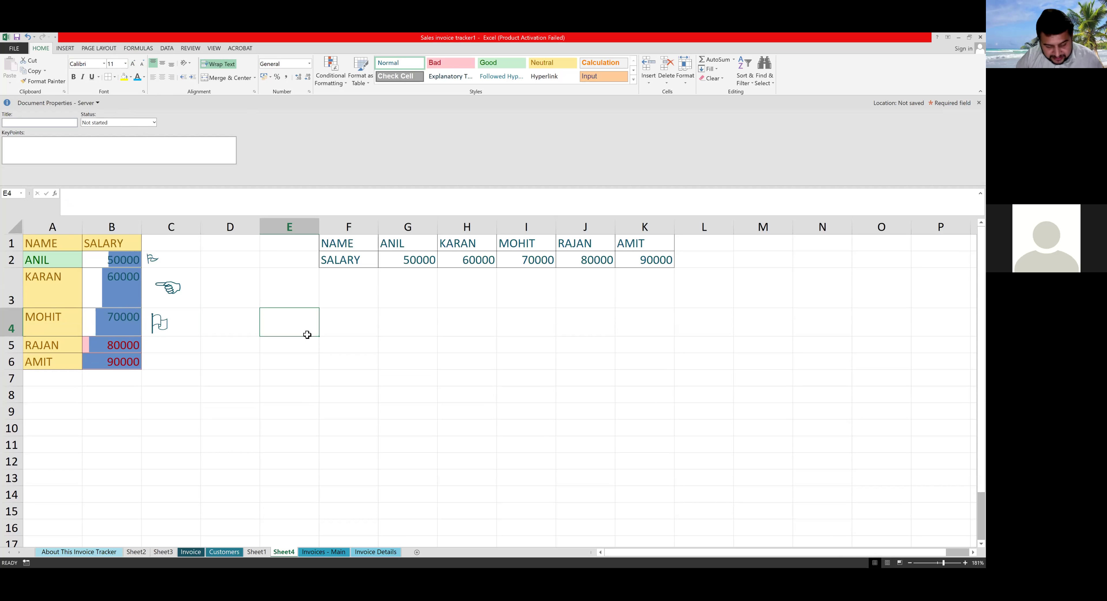
text(1/4/)
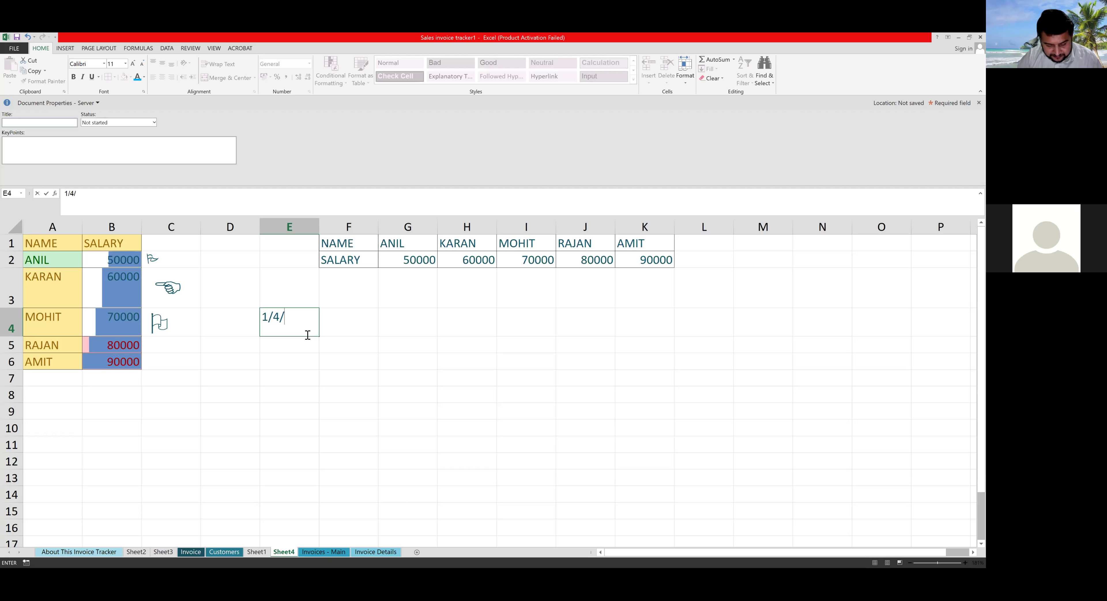
text(2020)
click(340, 334)
click(286, 327)
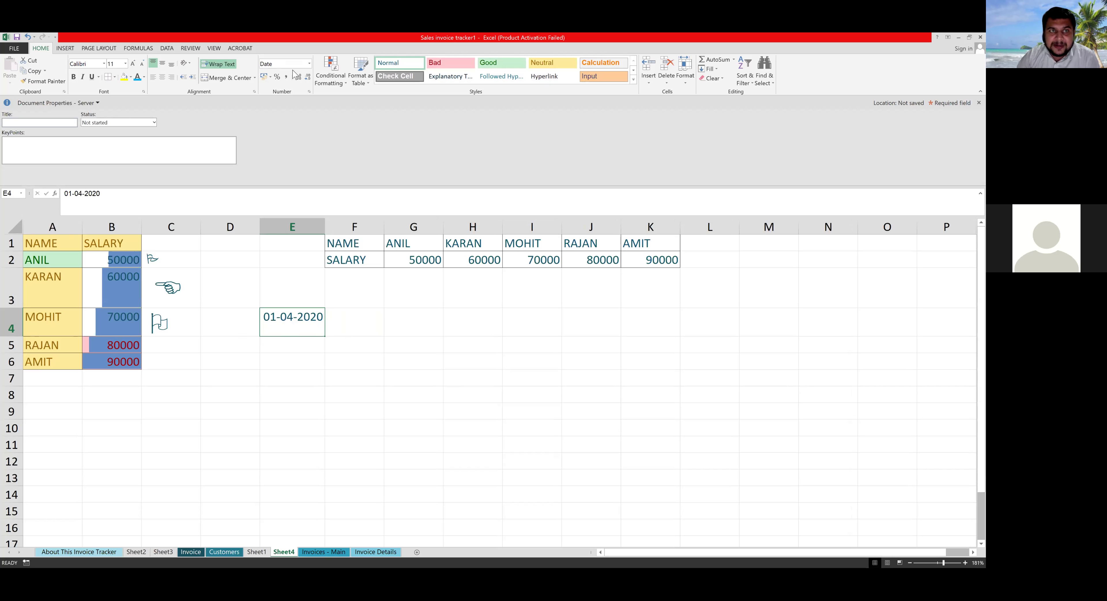
Format the date in cell E4 as a long date with the month name spelled out
drag(252, 55, 321, 73)
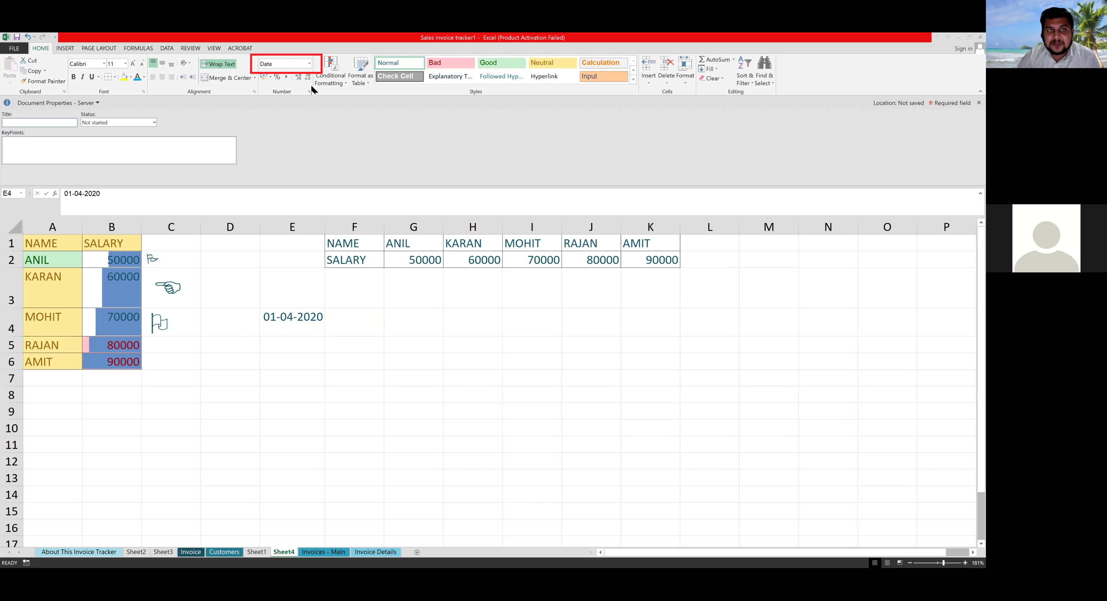
click(310, 65)
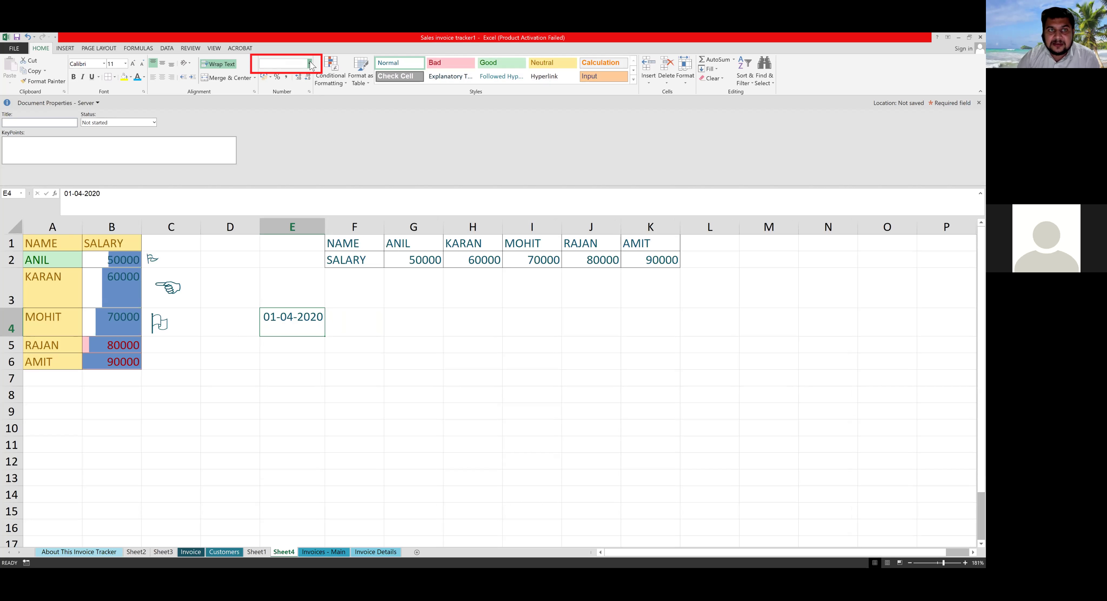
click(293, 175)
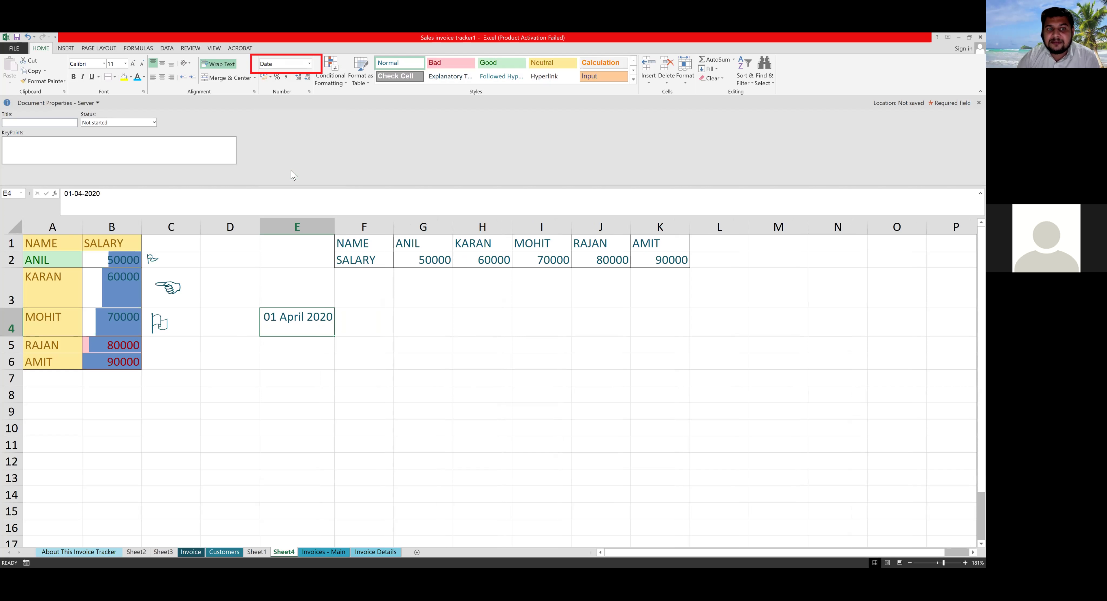
Replace the date in cell E4 with the number 4
key(BackSpace)
text(4)
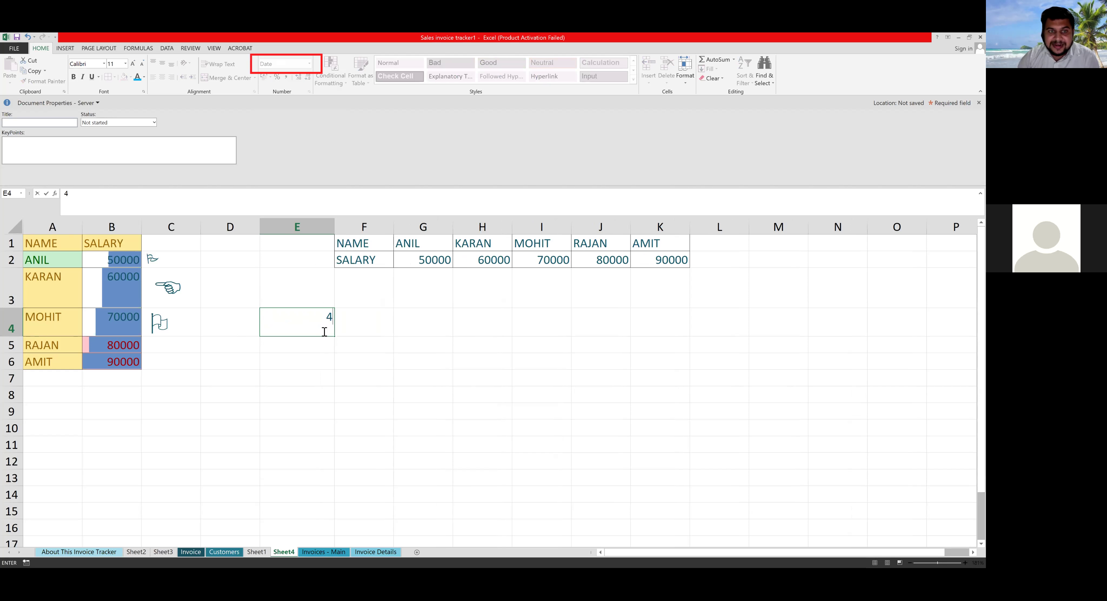
key(Return)
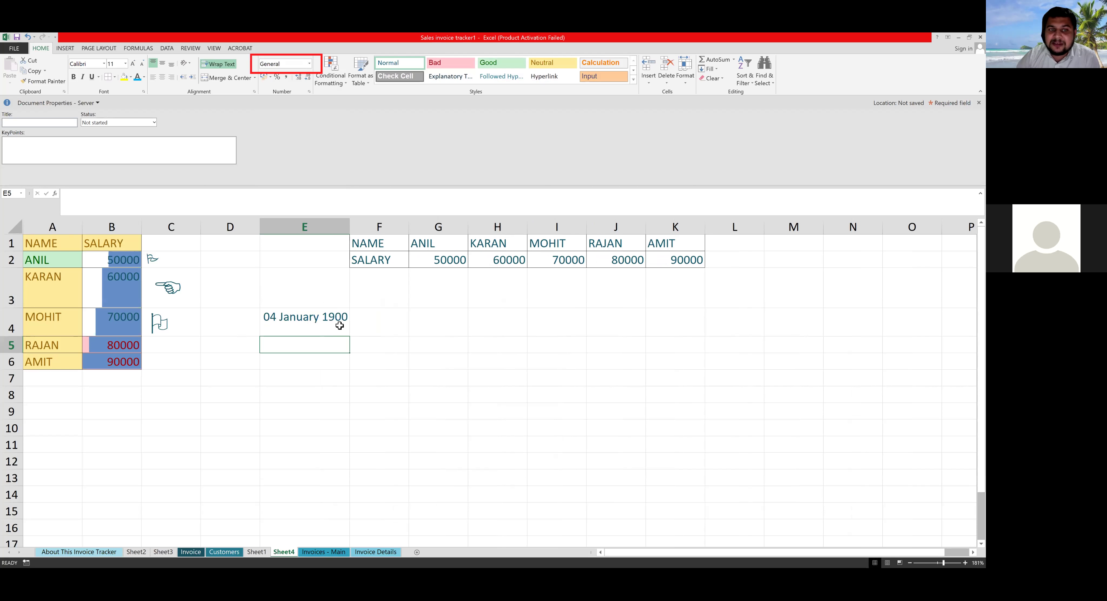
click(340, 325)
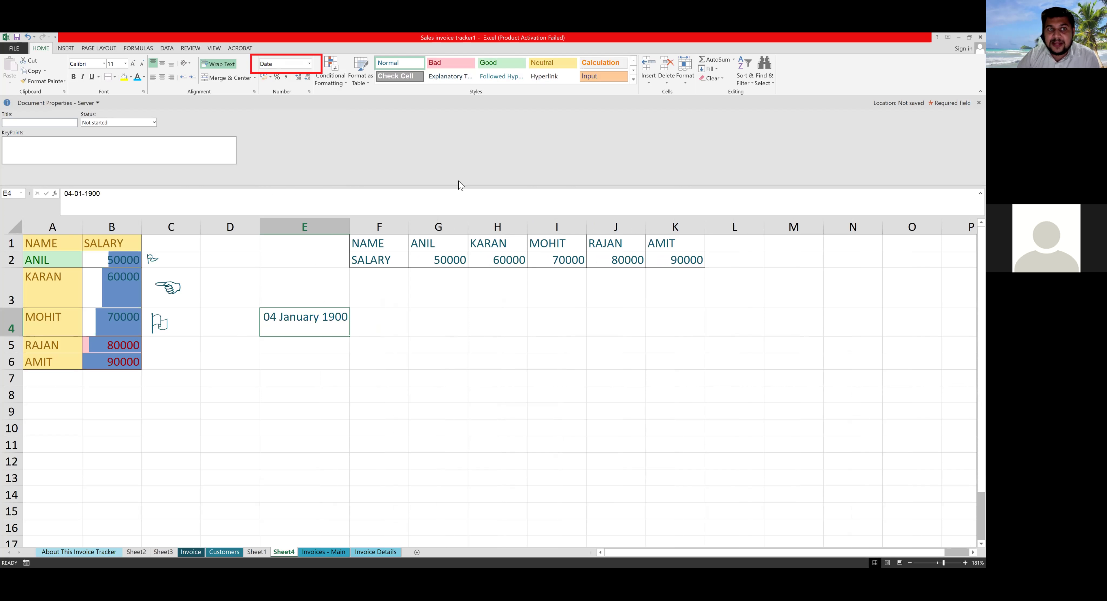
Set the number format of cell E4 to General
drag(287, 159, 296, 69)
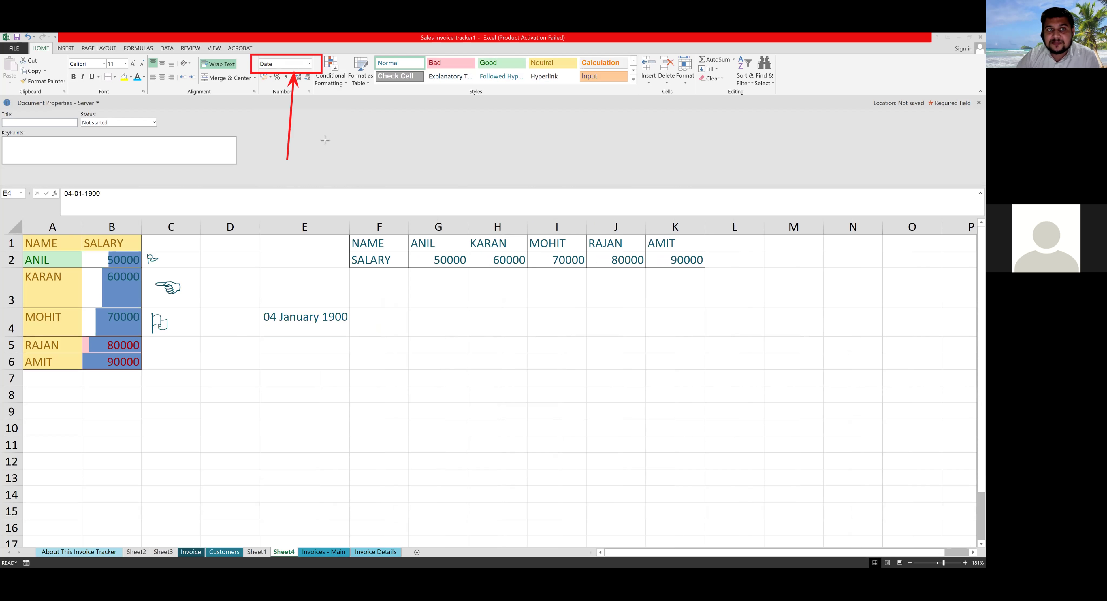
click(309, 64)
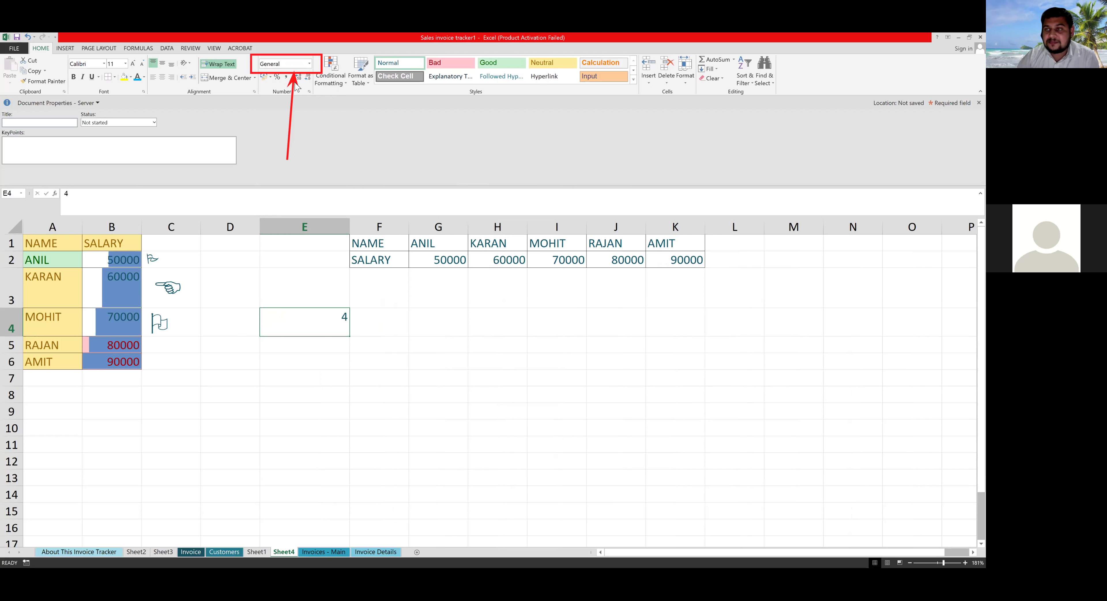
click(388, 330)
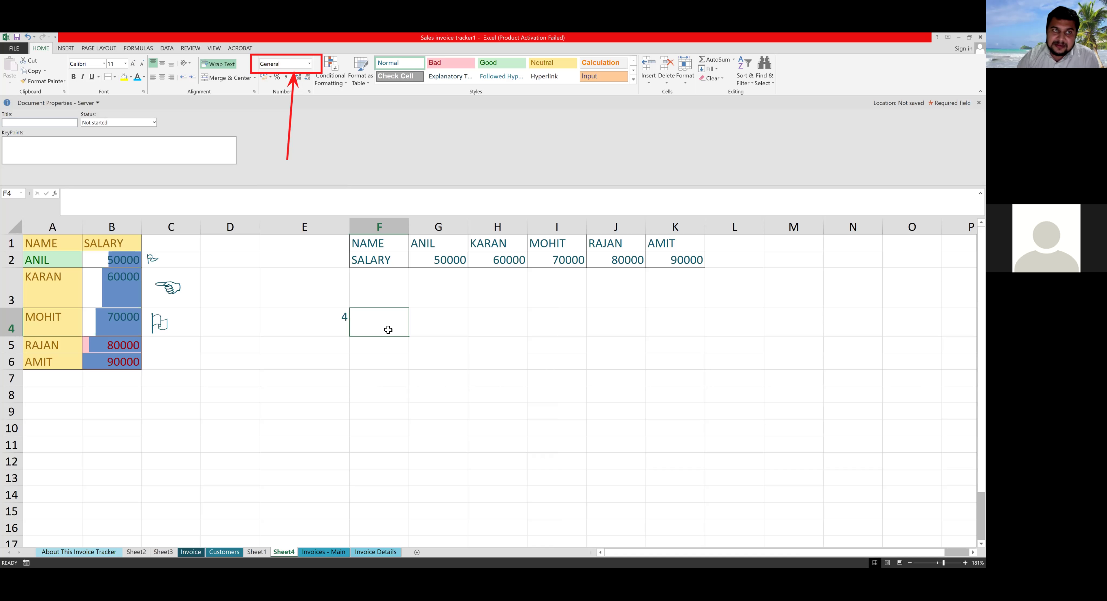
click(331, 176)
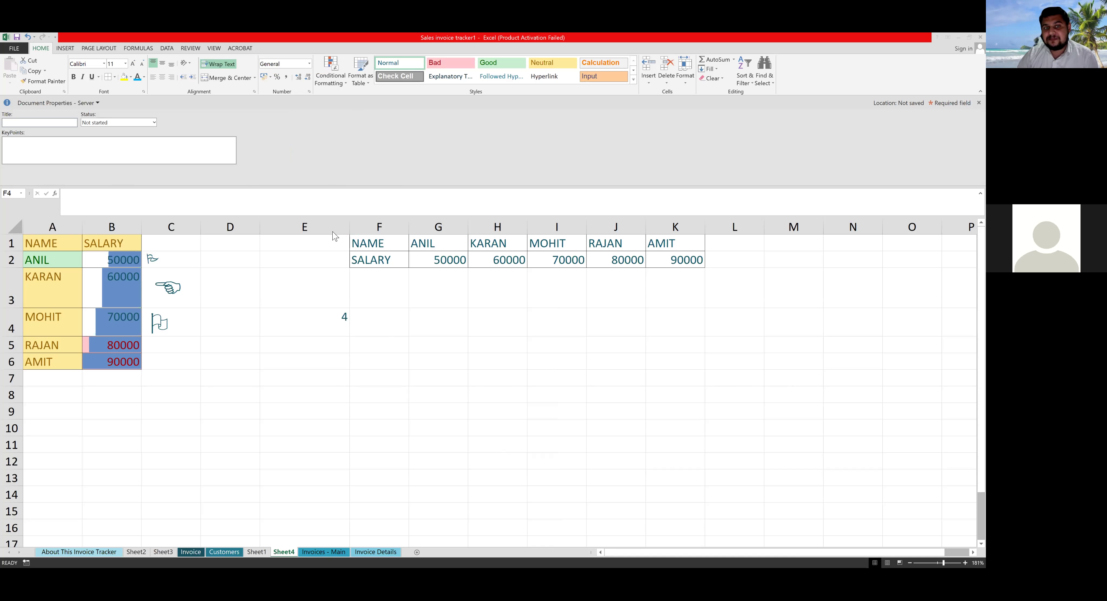
Enter the teacher's first name in E5, then SIR, IS, A and TEACHER in cells E6 to E9
click(314, 348)
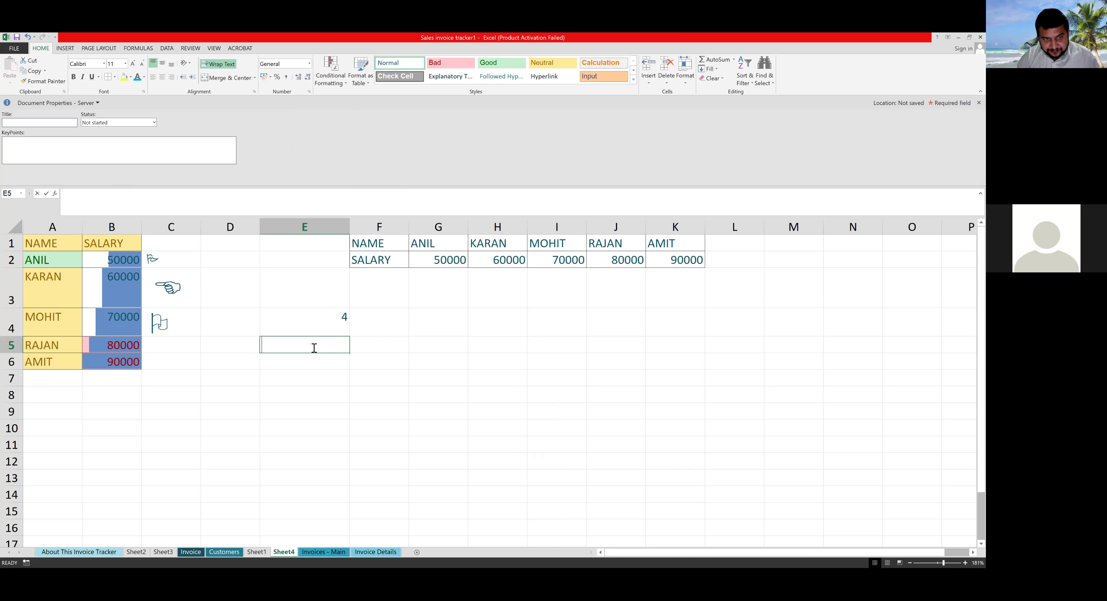
text(RAKESH)
key(Return)
text(SIR)
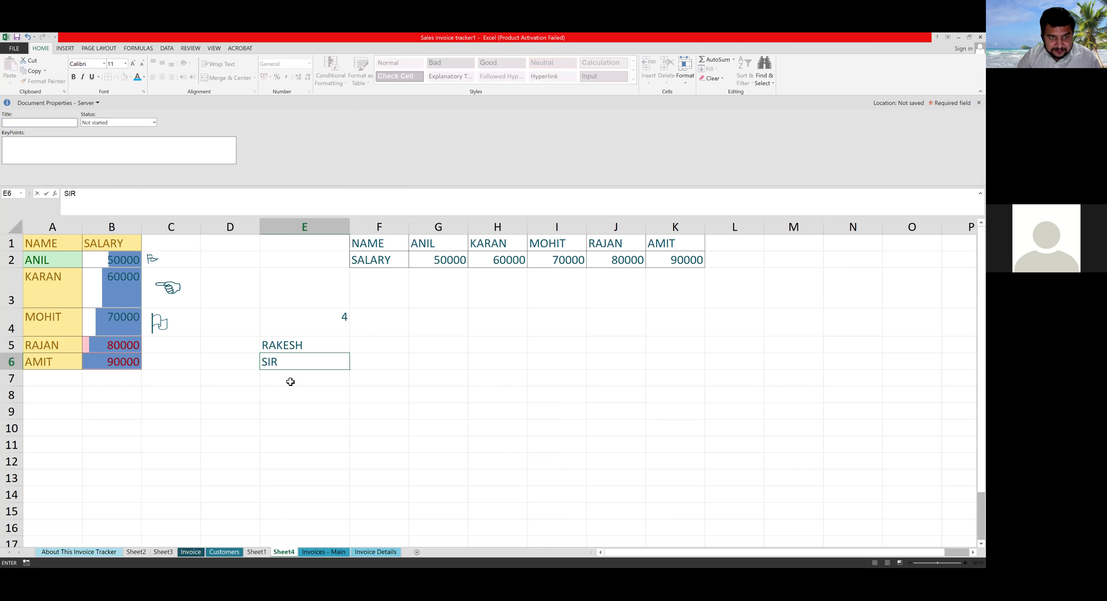
click(291, 380)
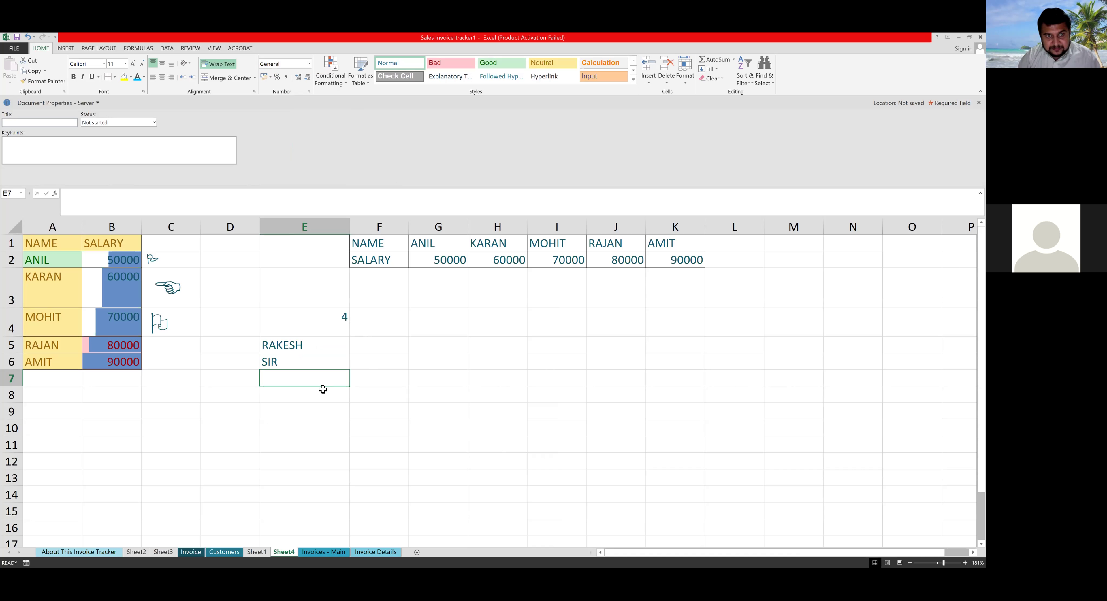
text(IS)
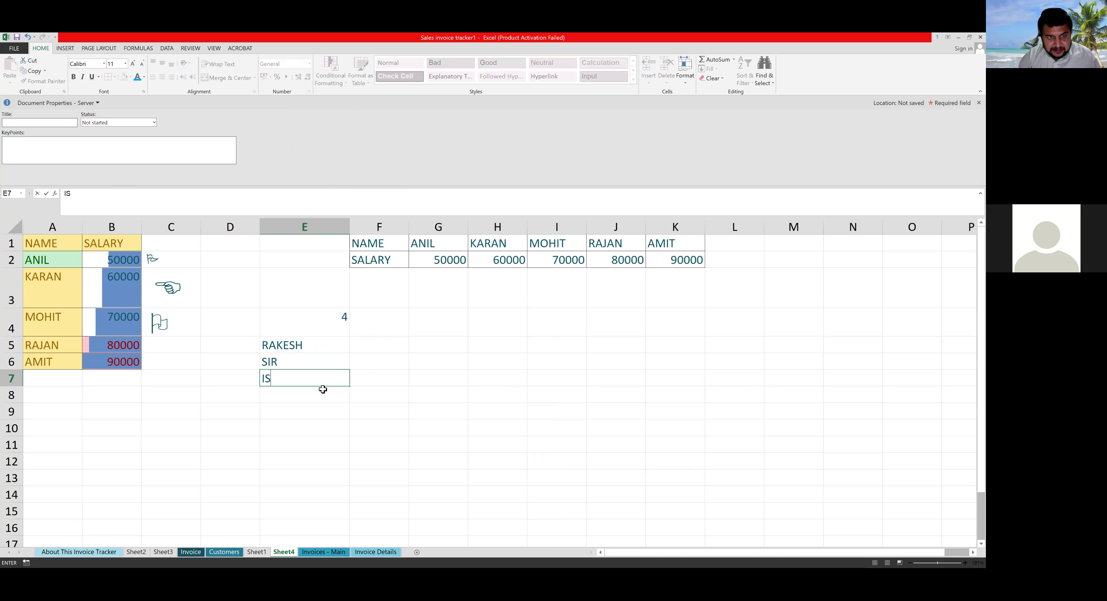
click(312, 392)
text(A)
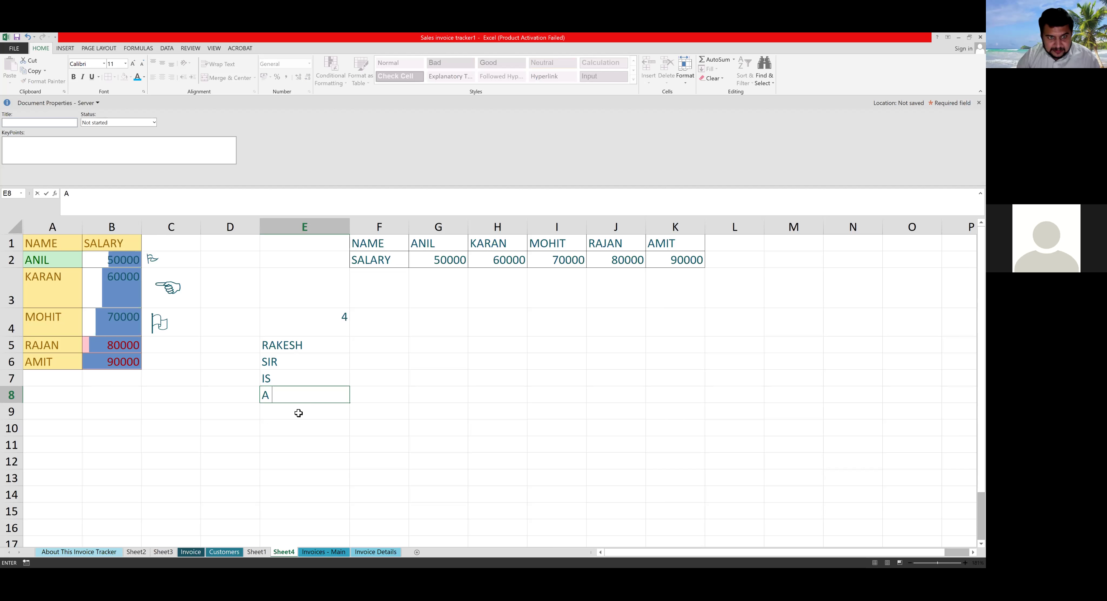
click(299, 413)
text(TEACHER)
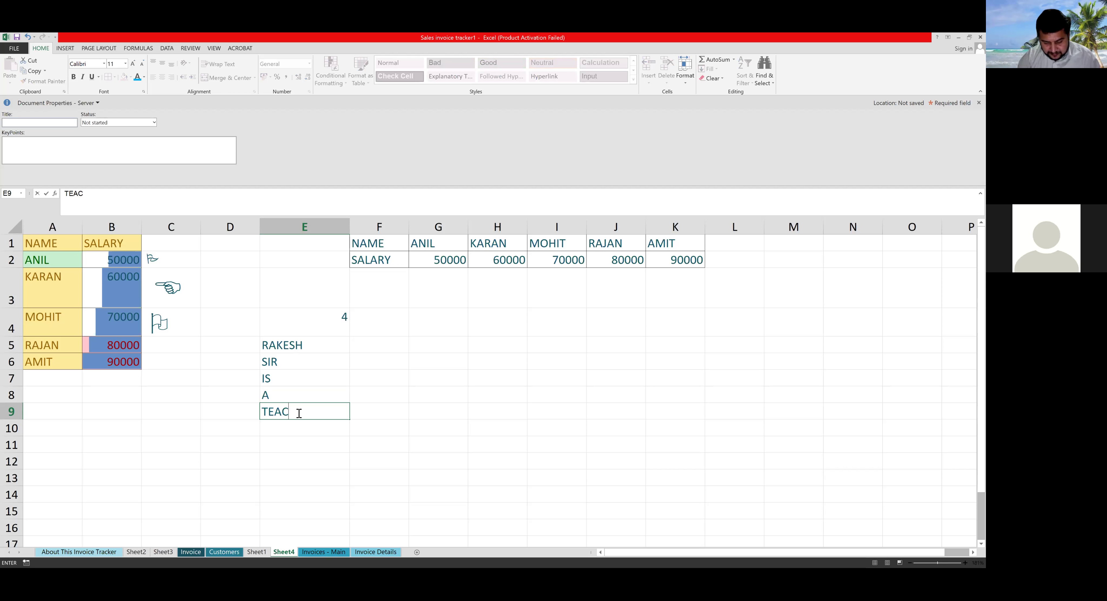
click(400, 394)
Merge and center the range E5:H9, accepting that only the upper-left value is kept
drag(292, 346, 486, 409)
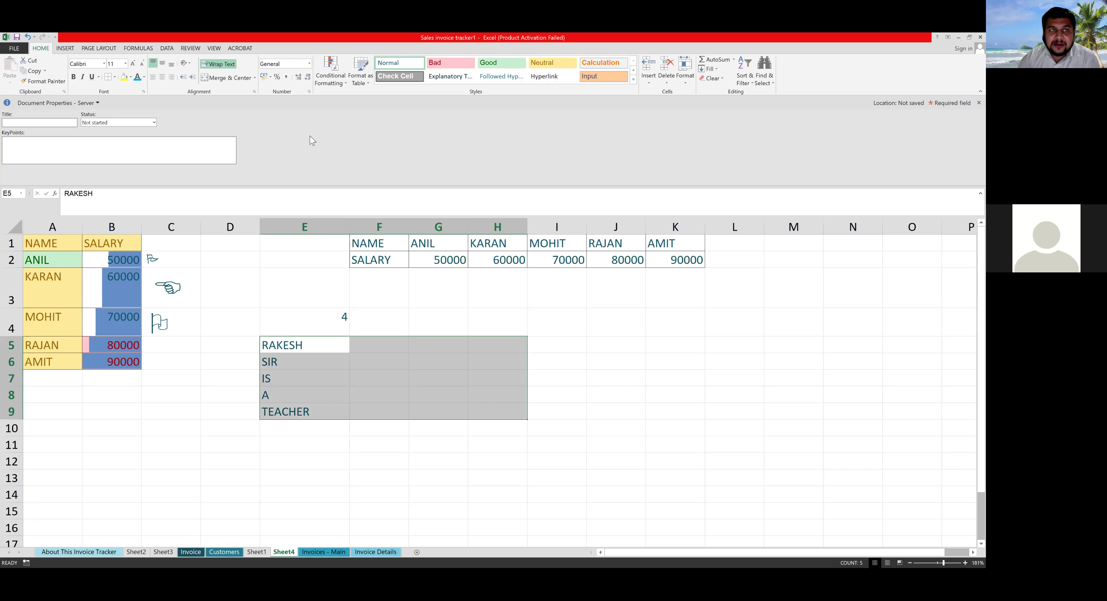
click(335, 146)
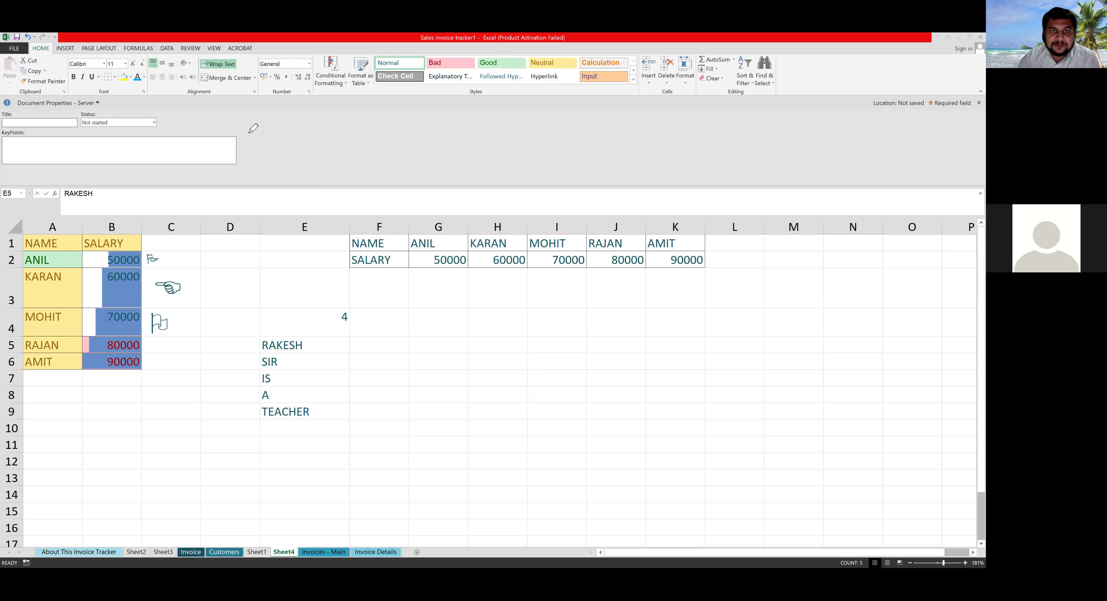
drag(274, 140, 231, 86)
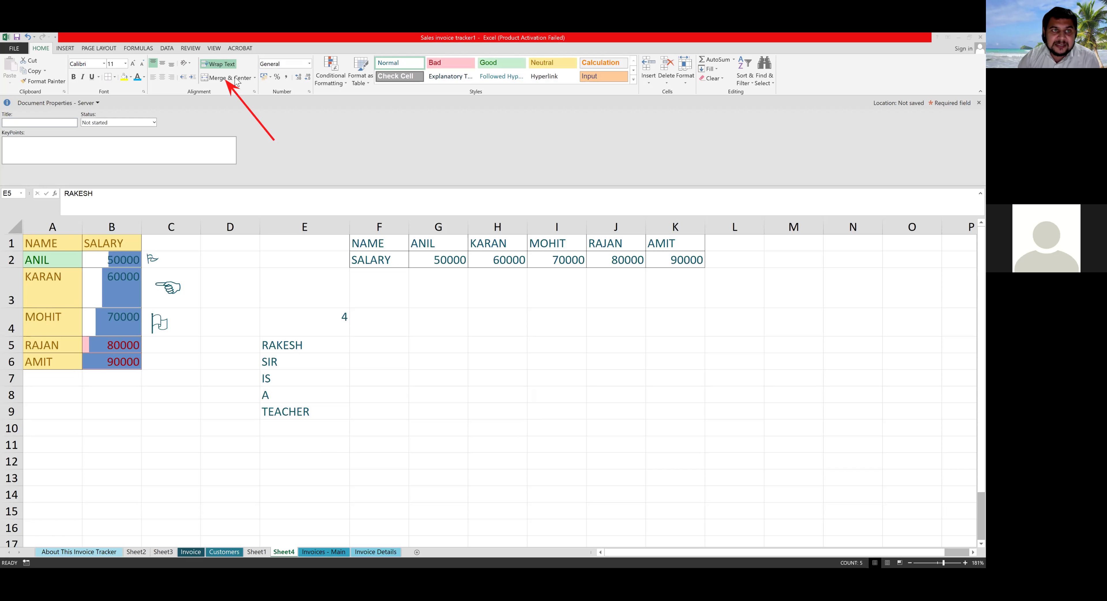
click(235, 78)
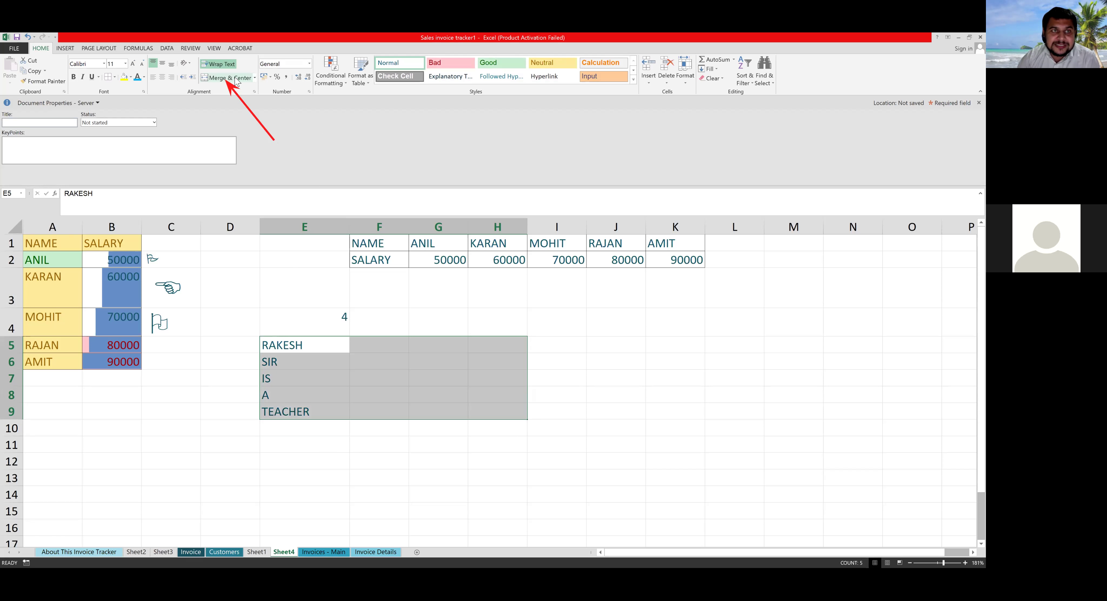
click(235, 79)
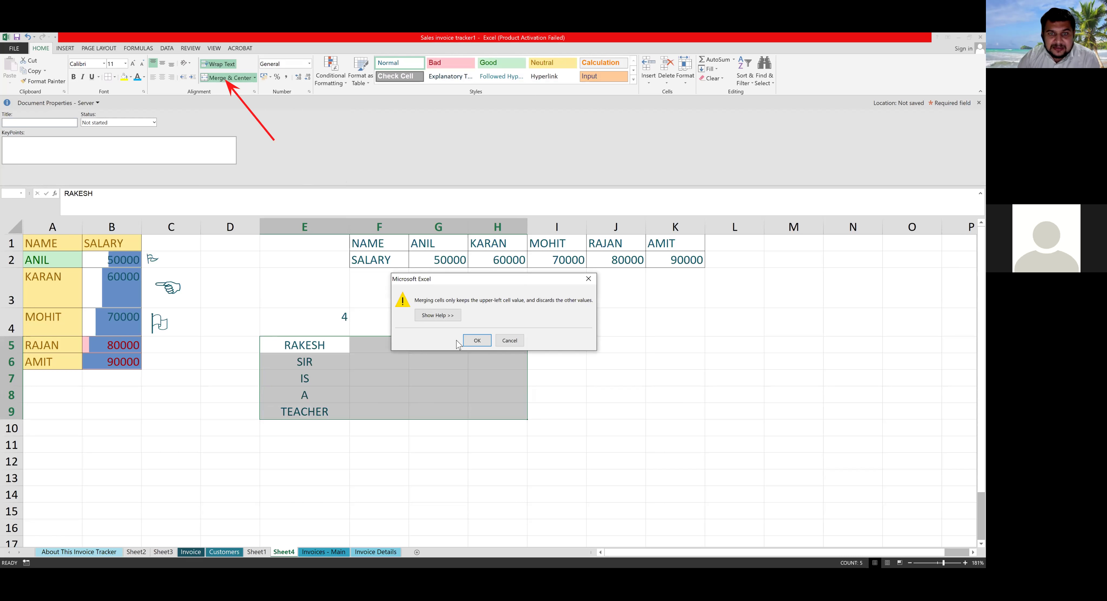
click(478, 341)
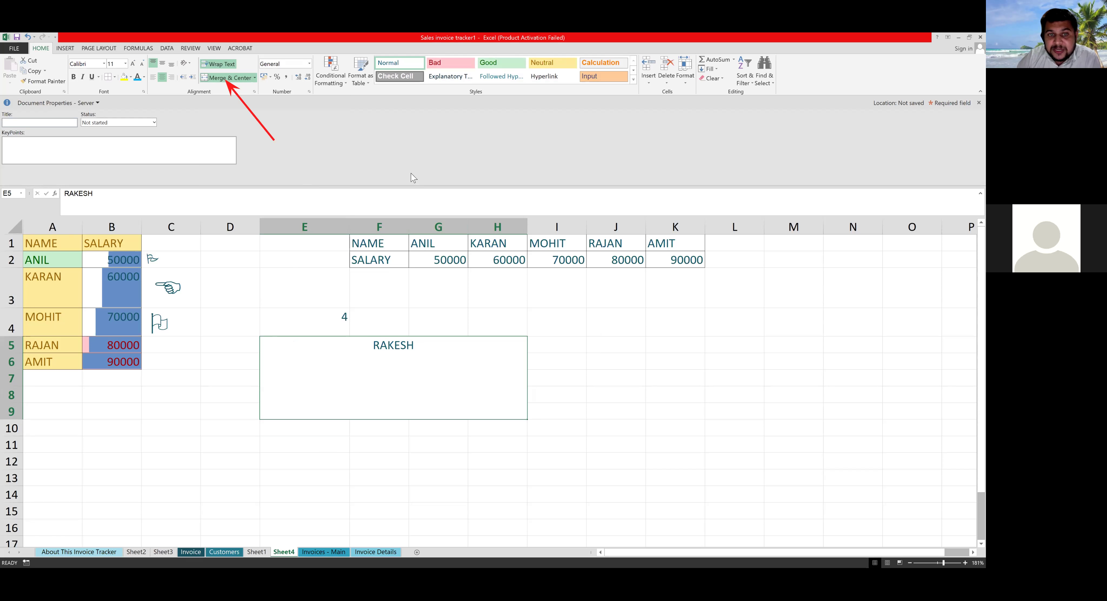
drag(345, 367, 436, 387)
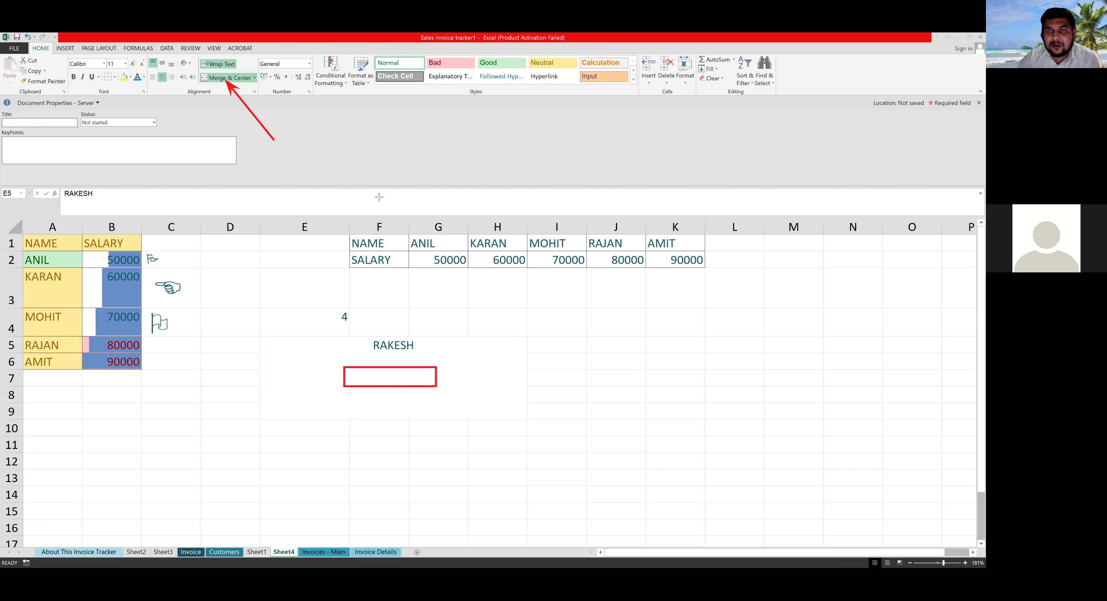
key(e)
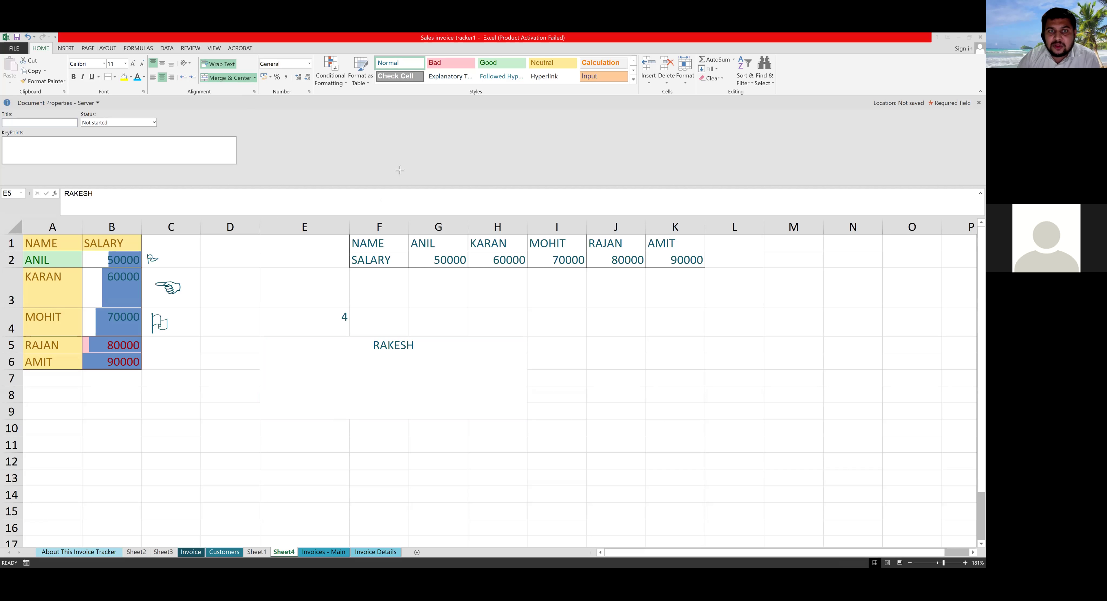
drag(168, 116, 162, 64)
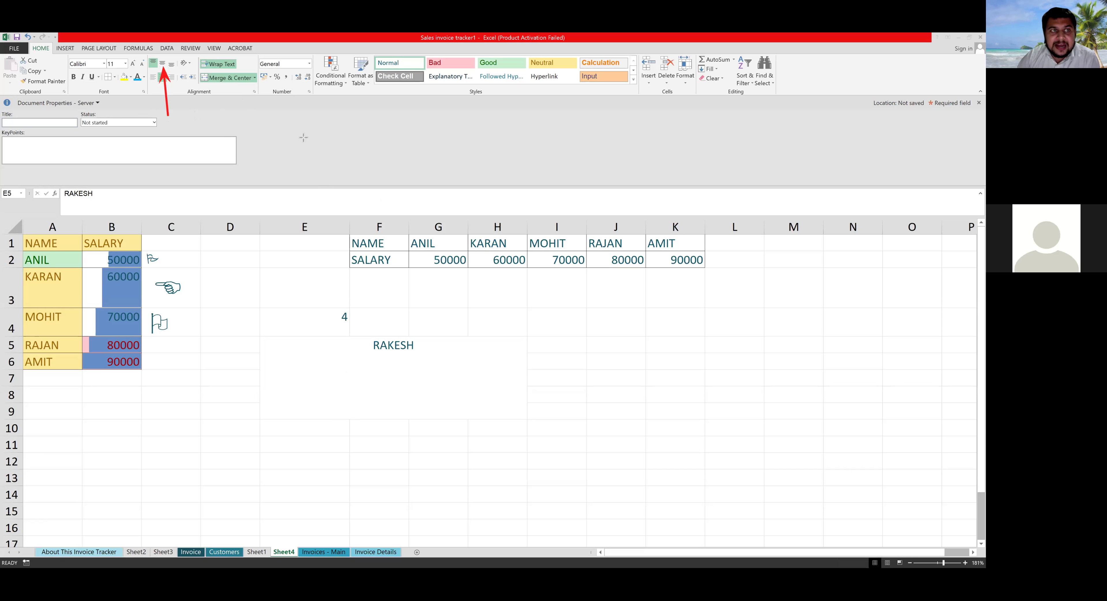
drag(146, 54, 178, 87)
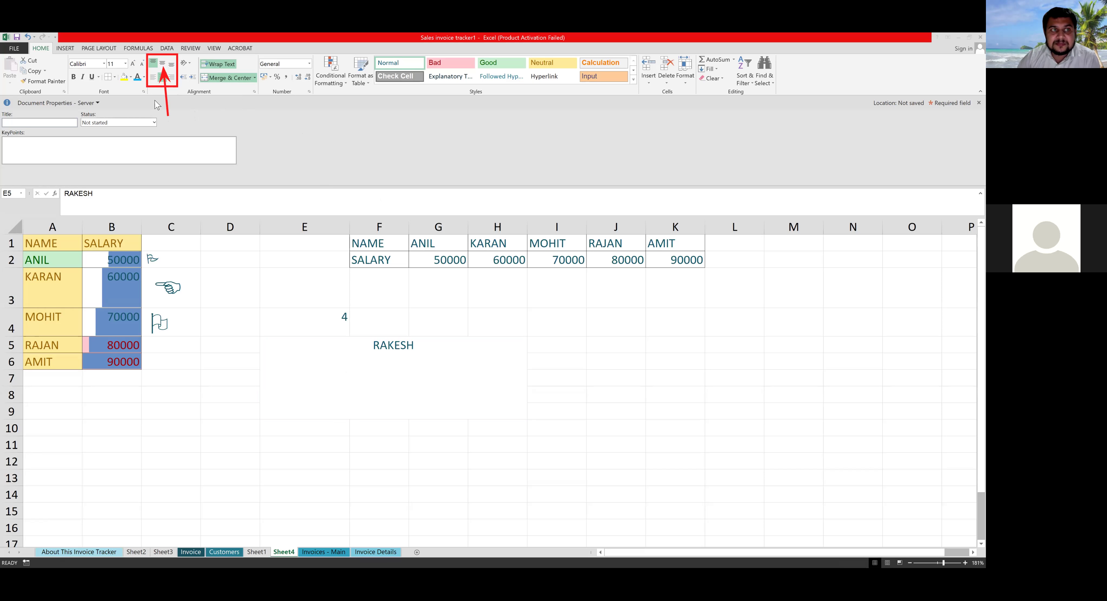
Try bottom, left and right alignment on the merged cell E5:H9, and settle on middle alignment with horizontal centering
click(160, 64)
click(163, 64)
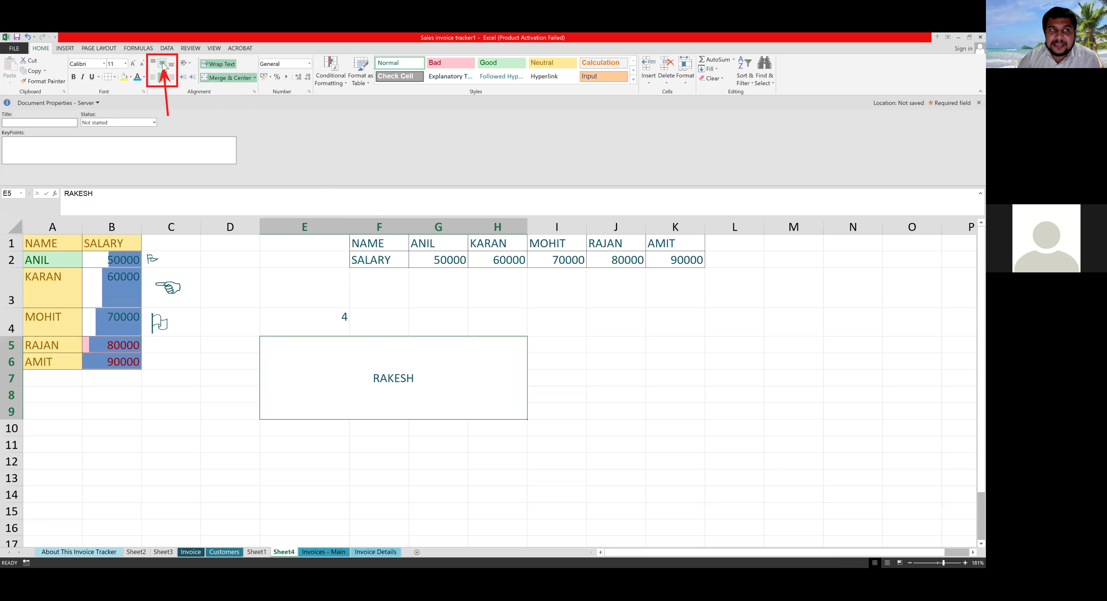
click(171, 64)
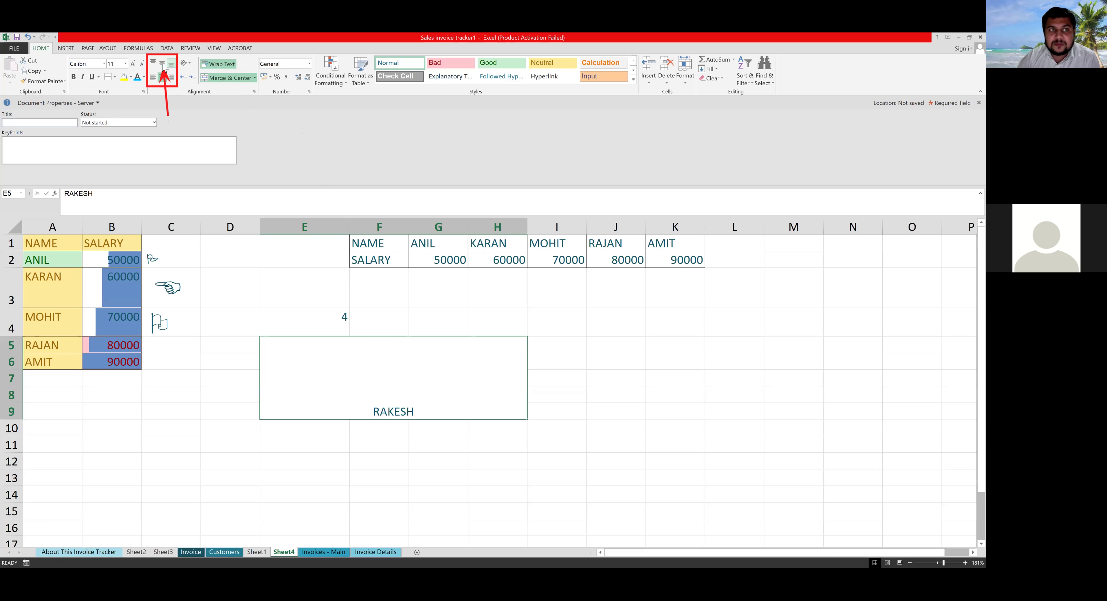
click(162, 63)
click(154, 77)
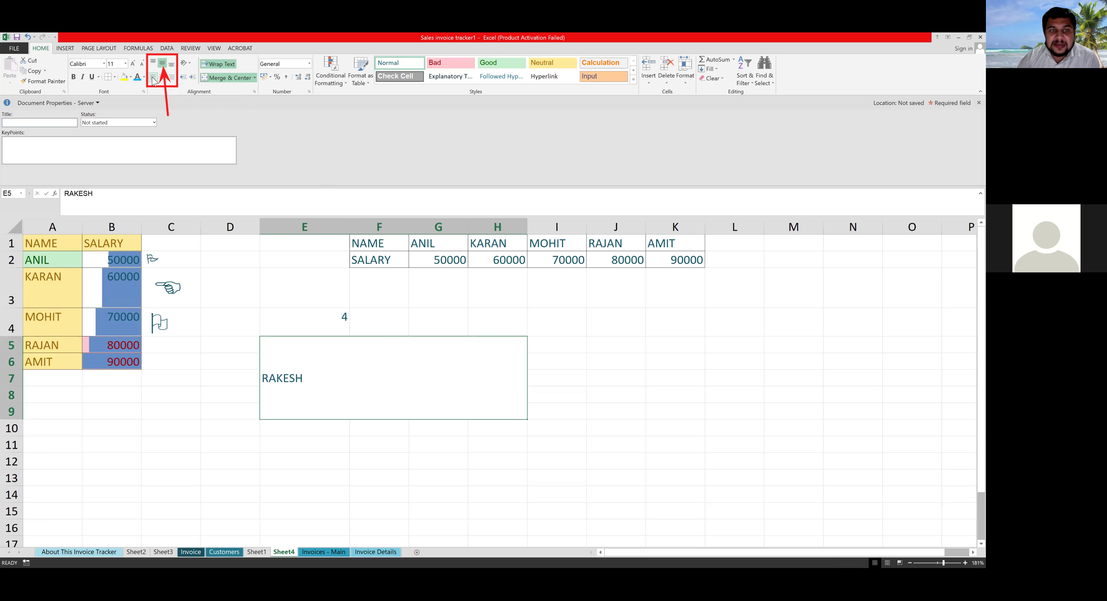
click(171, 77)
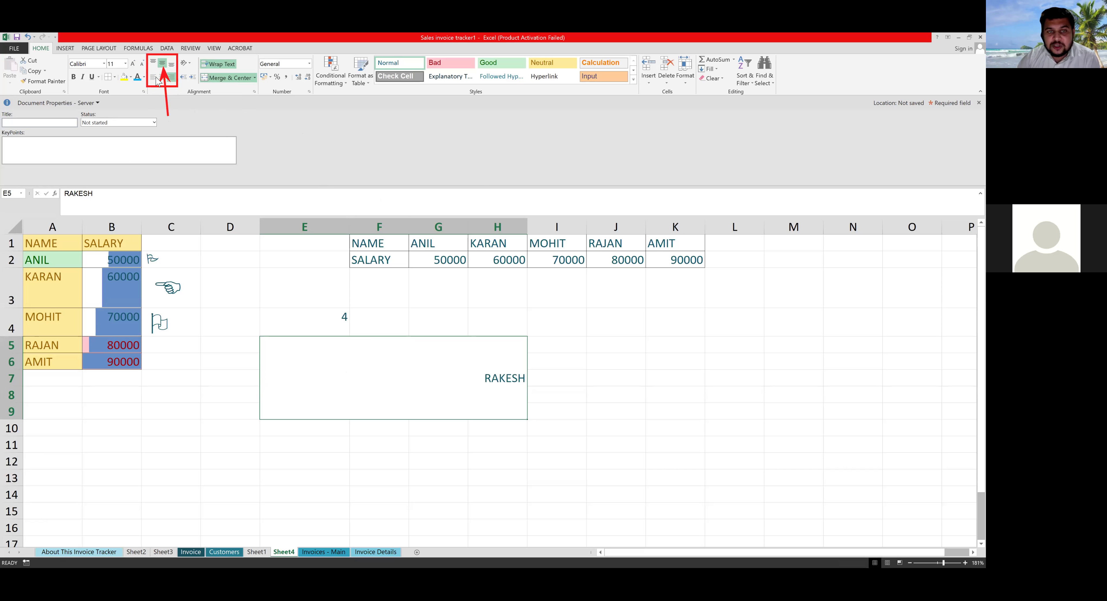
click(163, 78)
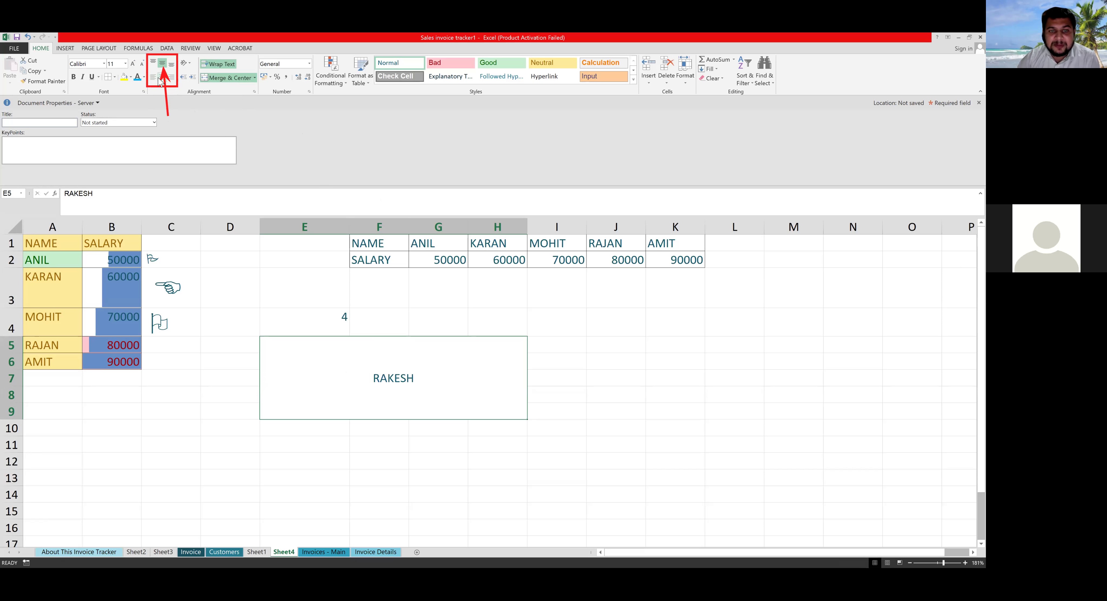
Unmerge the block E5:H9 back into separate cells
click(381, 145)
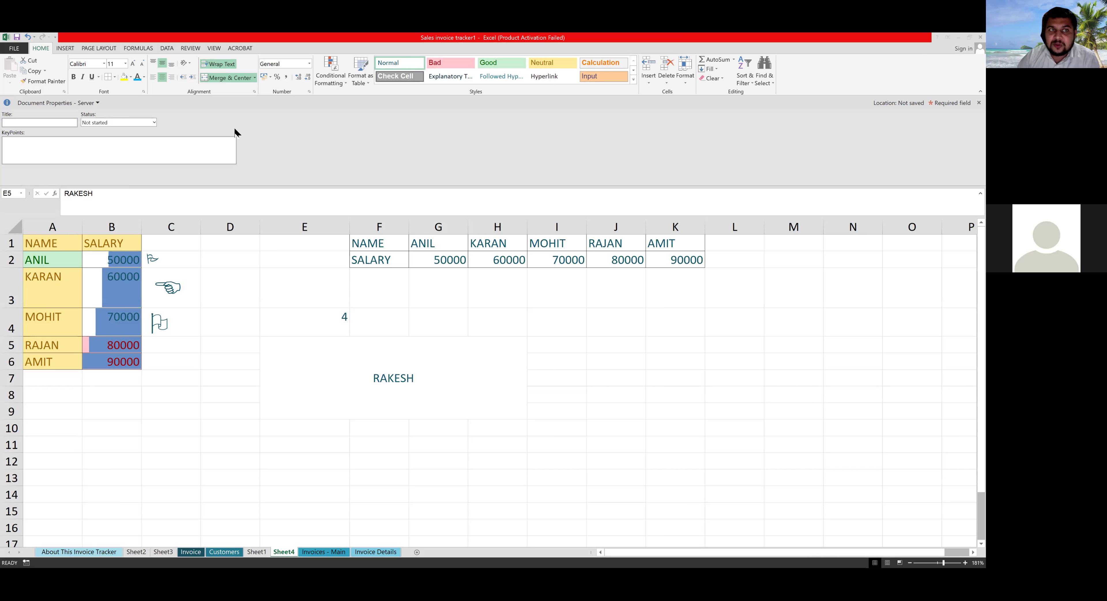
click(235, 81)
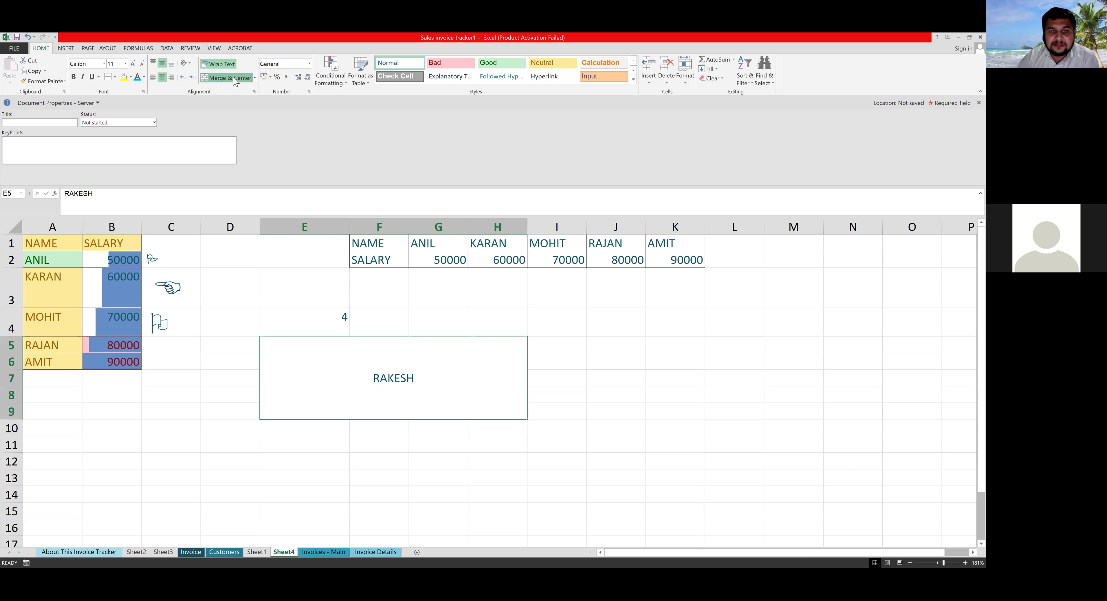
click(235, 81)
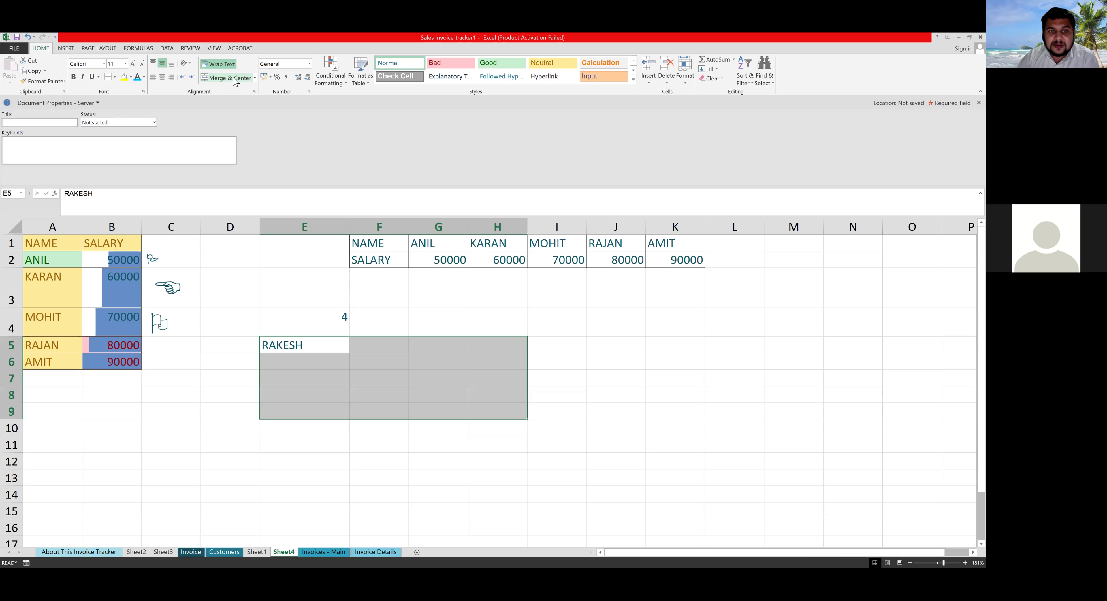
click(312, 324)
click(300, 362)
click(295, 349)
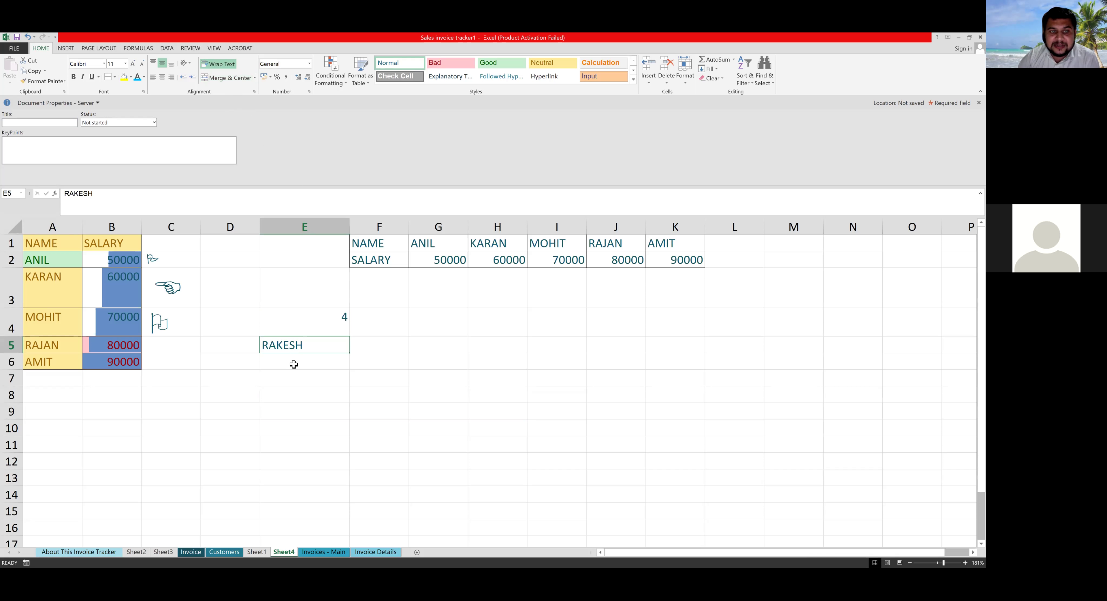
Enter SIR, IS and TEACHER in cells E6 to E8
click(294, 365)
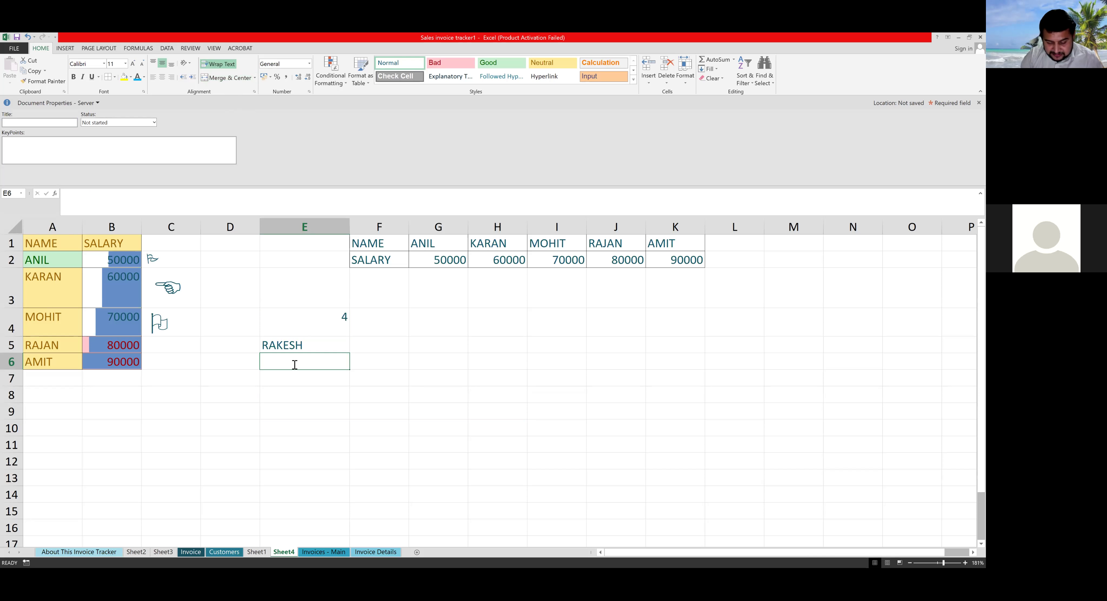
text(SIR)
key(Return)
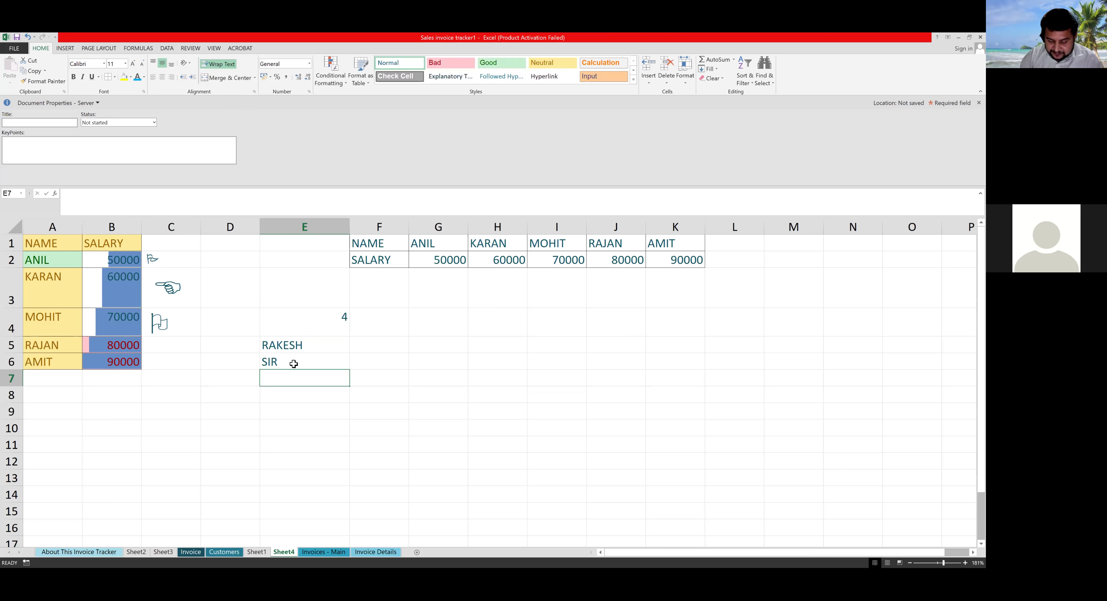
text(IS)
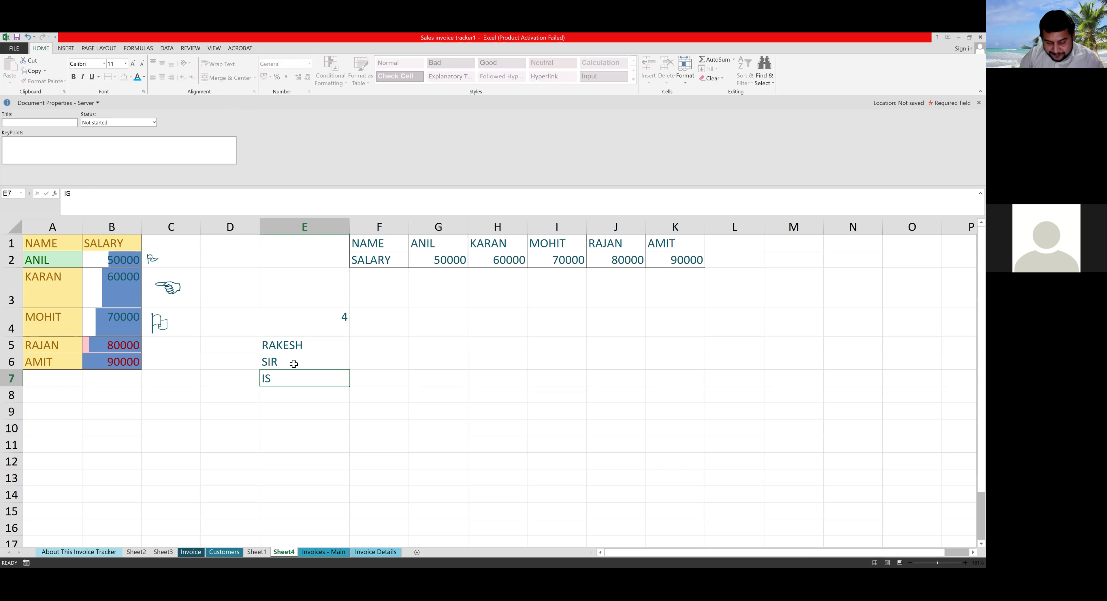
key(Return)
text(TEACHER)
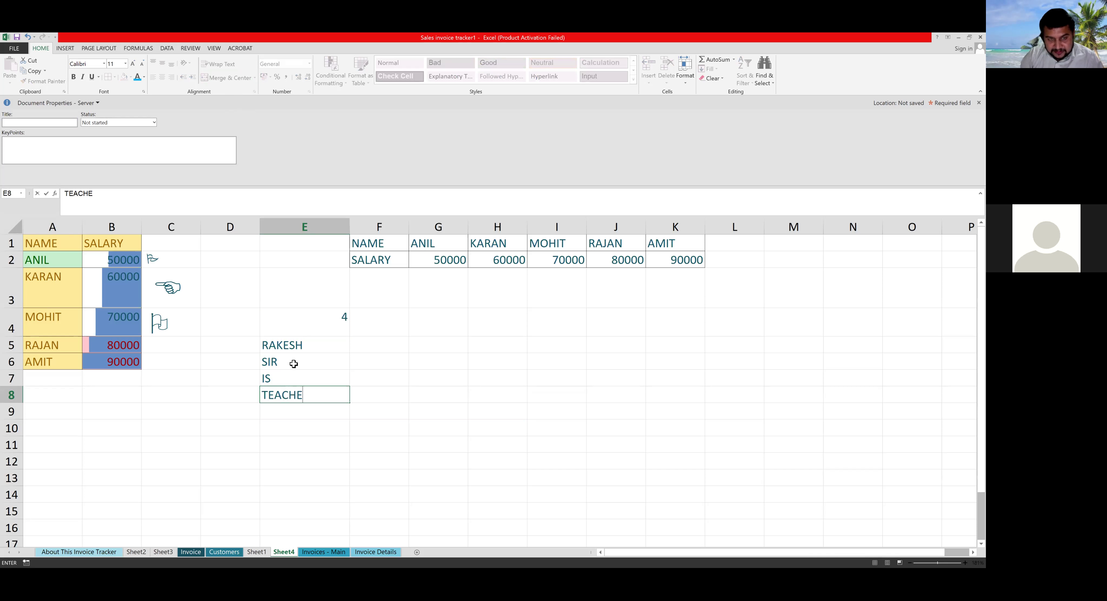
click(378, 371)
Merge the range E5:H8 row by row with Merge Across
drag(284, 346, 495, 397)
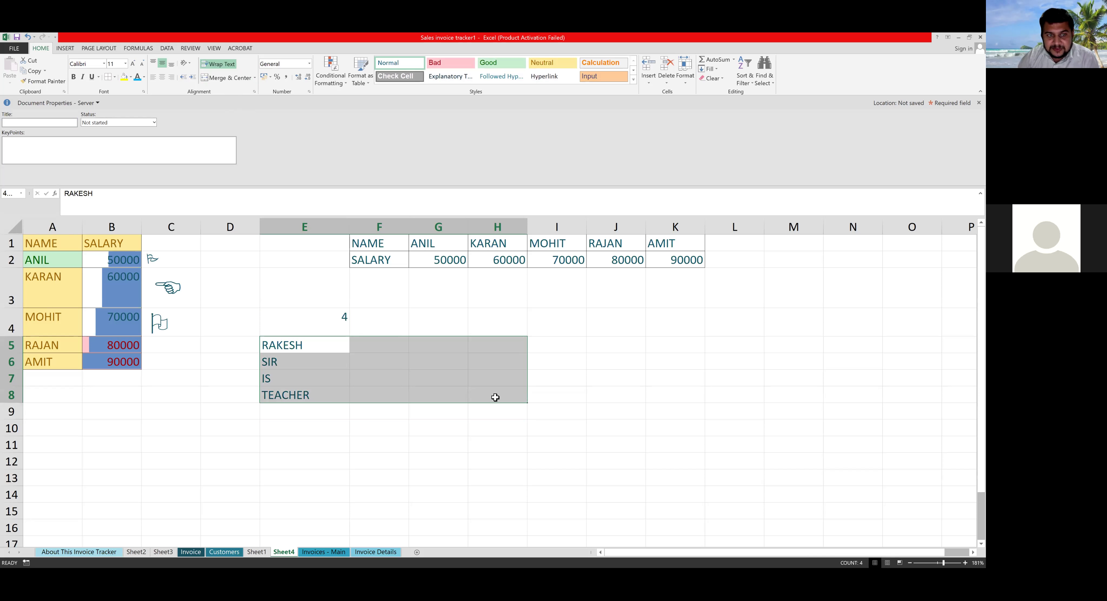
click(256, 77)
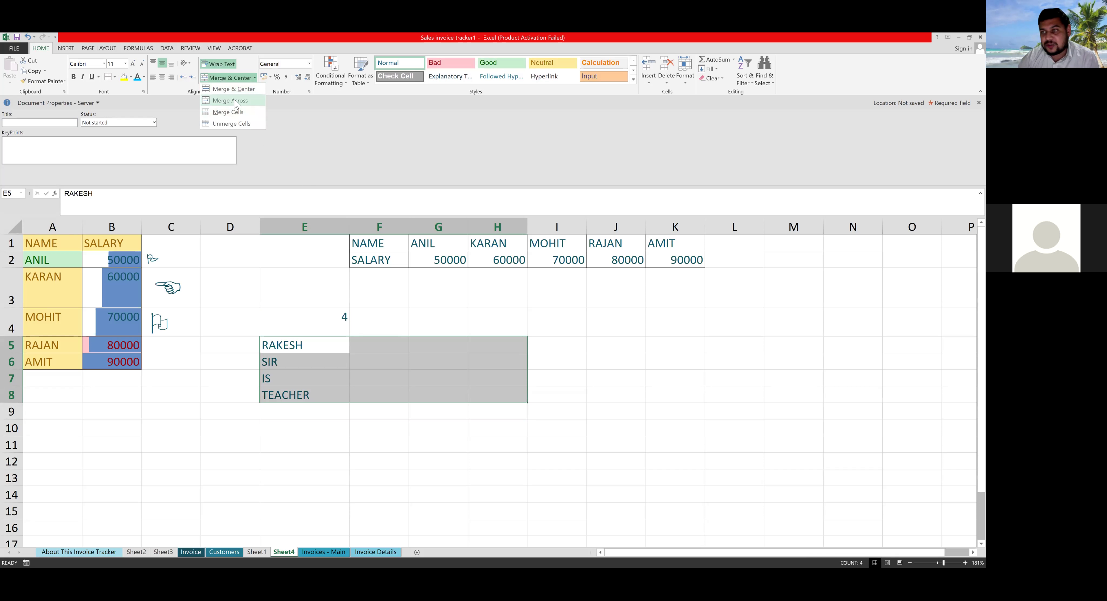
click(236, 104)
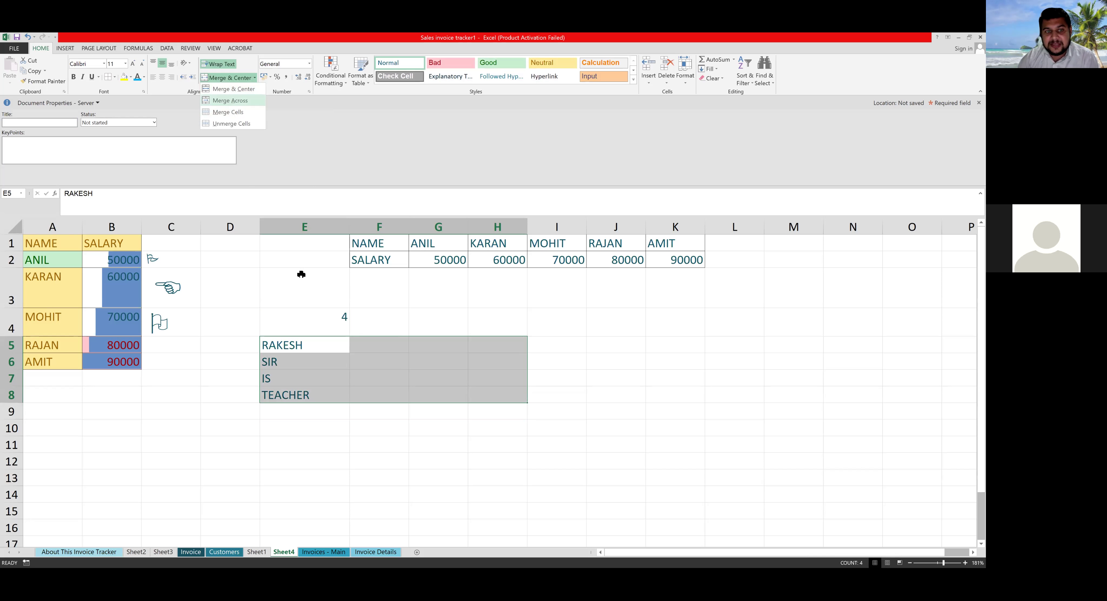
drag(323, 349, 292, 397)
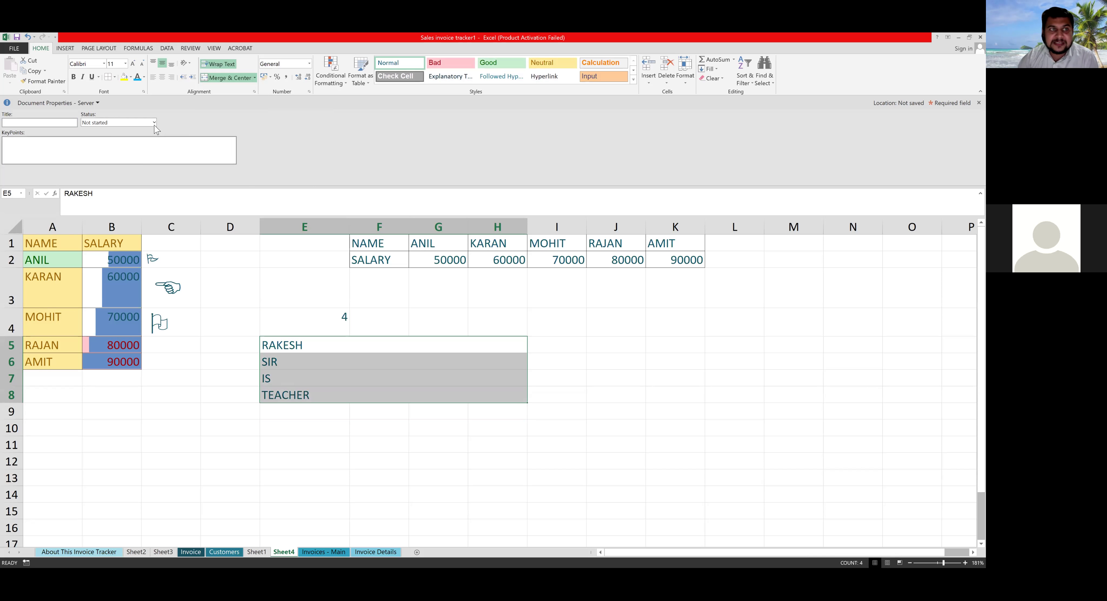
Apply All Borders to the merged rows in E5:H8
click(115, 77)
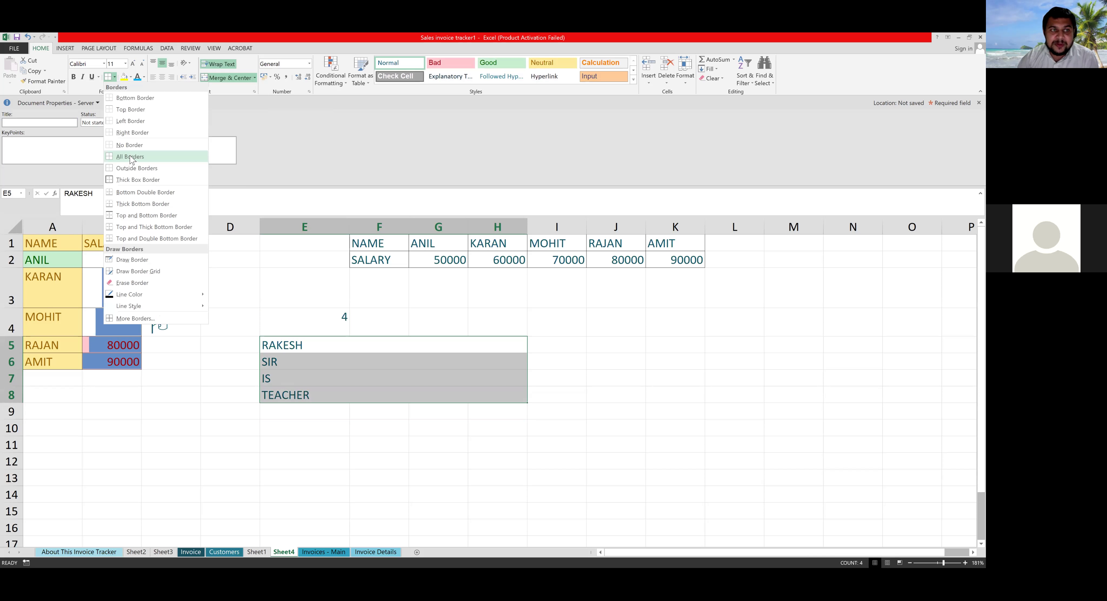
click(130, 157)
click(309, 319)
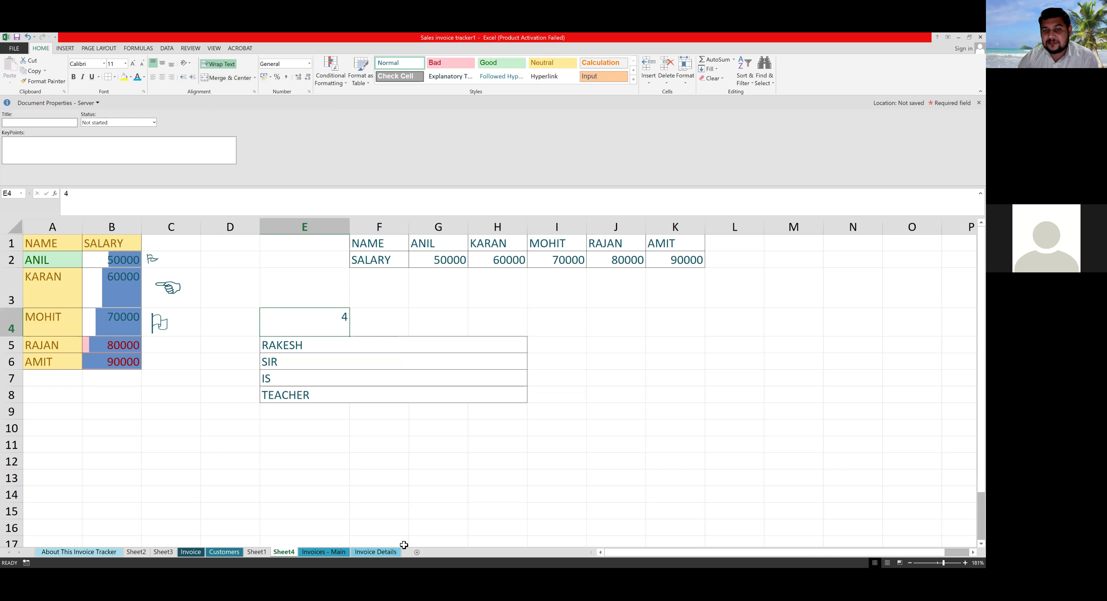